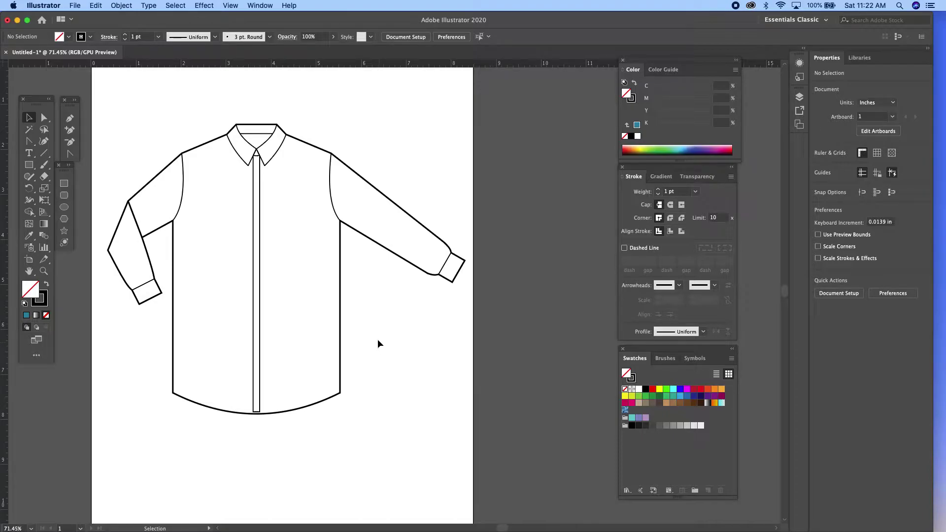
Draw a square about 2.64 in wide beside the shirt's lower body and move it fully onto the artboard
{"action": "left_click", "coordinate": [64, 184]}
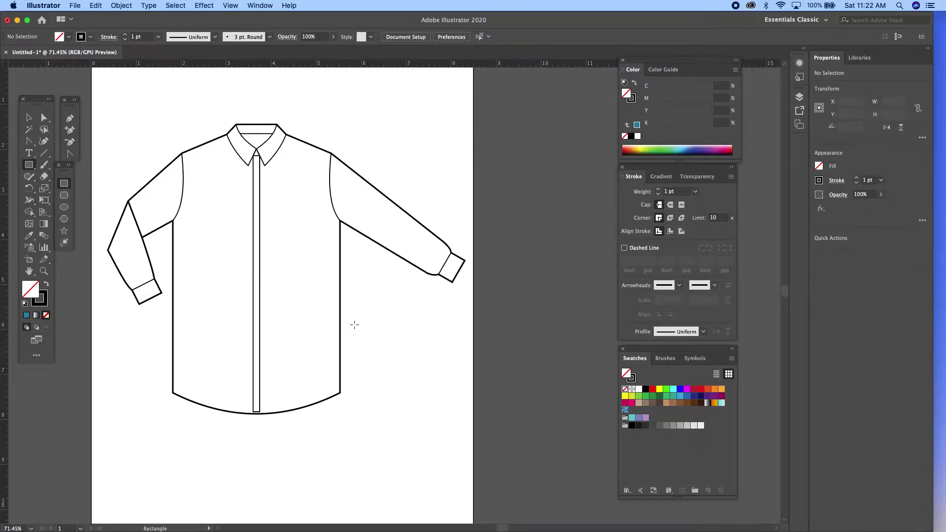
{"action": "left_click_drag", "start_coordinate": [369, 327], "coordinate": [457, 446]}
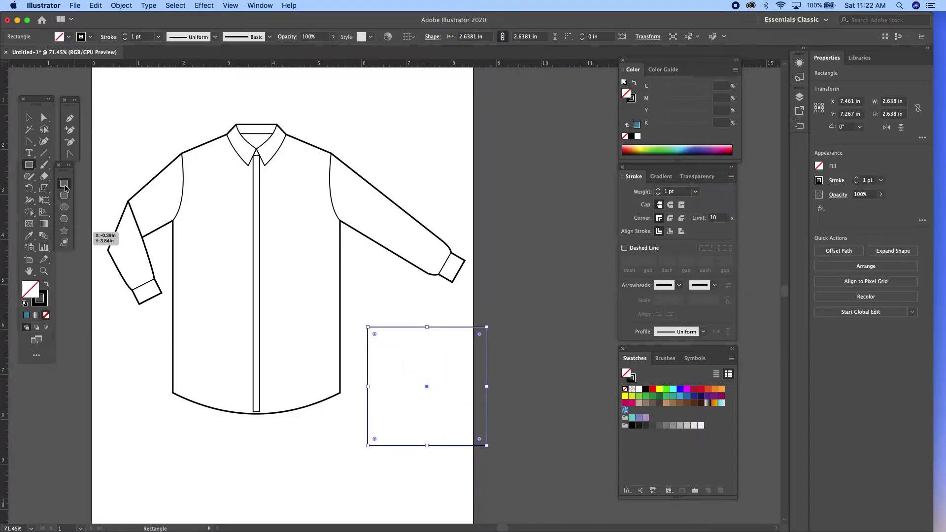
{"action": "left_click", "coordinate": [28, 118]}
{"action": "left_click_drag", "start_coordinate": [409, 328], "coordinate": [393, 329]}
{"action": "left_click", "coordinate": [393, 288]}
Add a vertical ruler guide through the centre of the square
{"action": "left_click", "coordinate": [44, 271]}
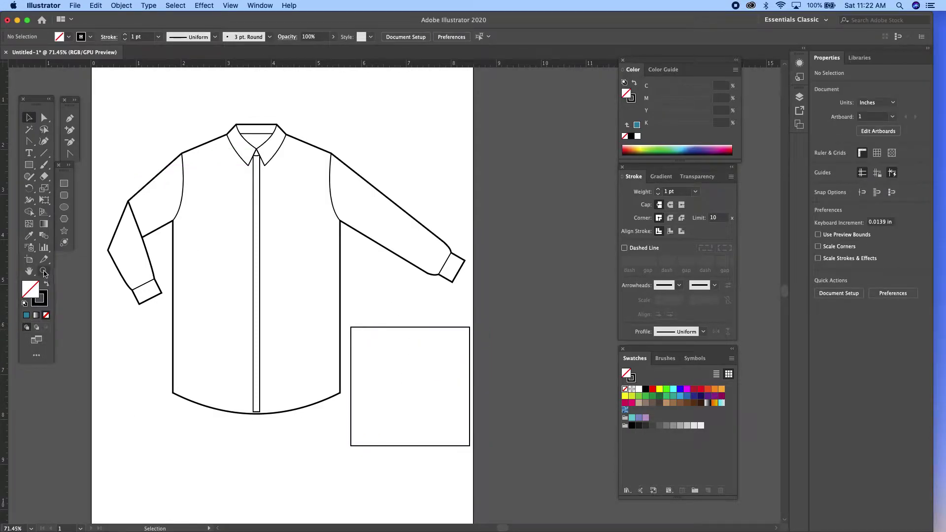
{"action": "left_click", "coordinate": [411, 386]}
{"action": "left_click", "coordinate": [418, 311]}
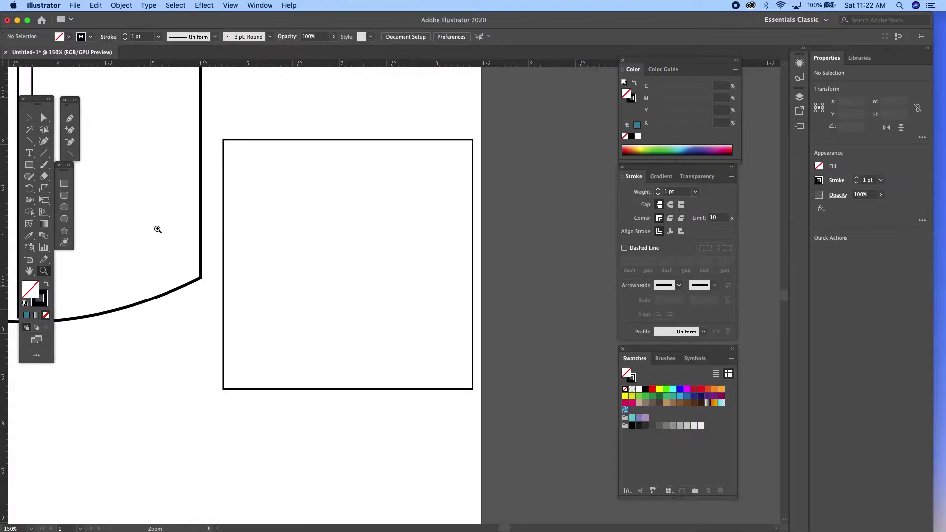
{"action": "left_click", "coordinate": [63, 183]}
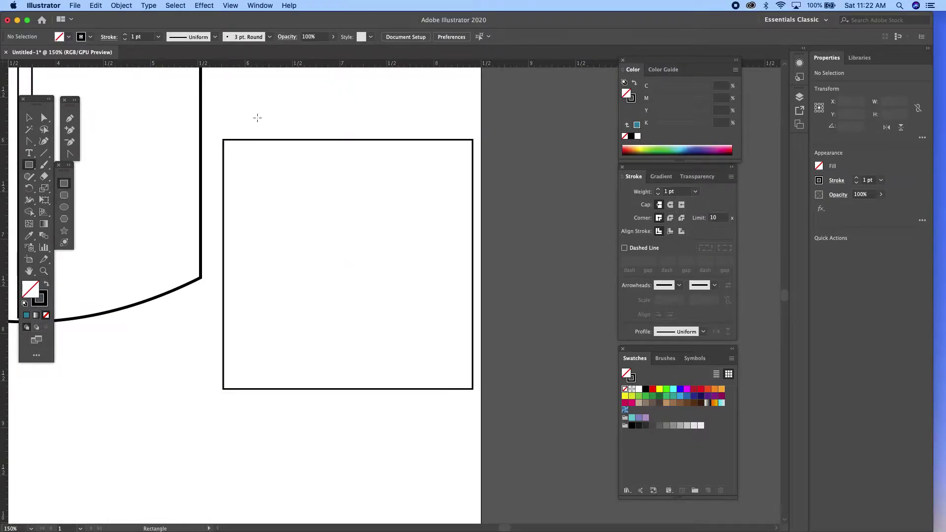
{"action": "left_click", "coordinate": [29, 117]}
{"action": "left_click", "coordinate": [286, 140]}
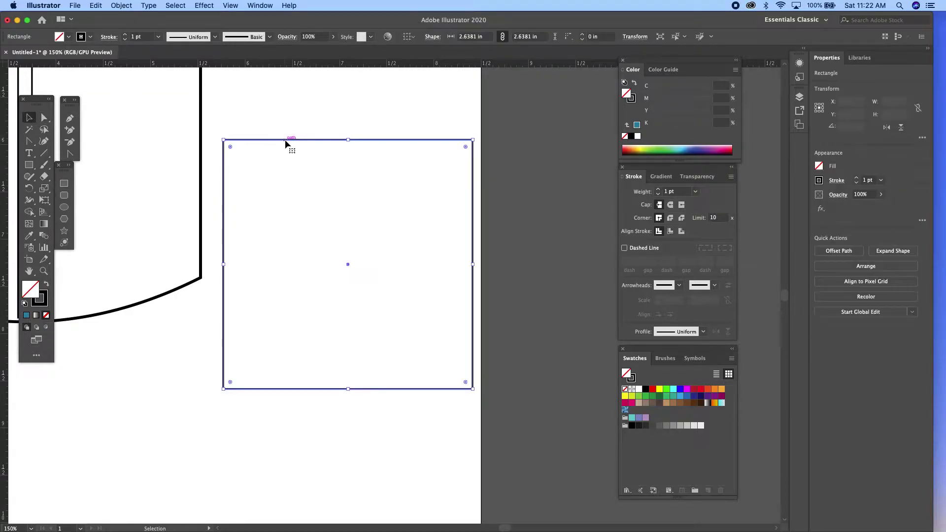
{"action": "left_click_drag", "start_coordinate": [4, 410], "coordinate": [349, 310]}
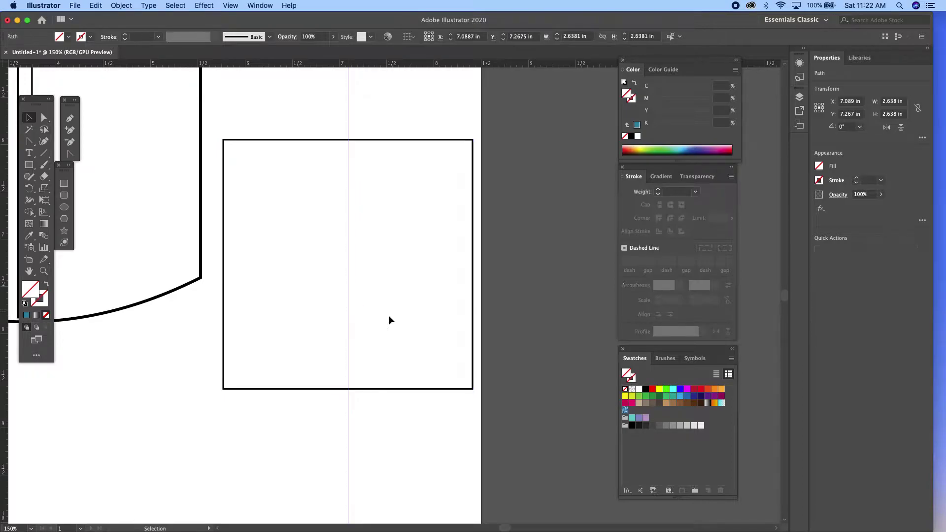
Draw a full-height rectangle about 0.235 in wide around the guide inside the square and give it a black stroke
{"action": "left_click", "coordinate": [64, 183]}
{"action": "left_click_drag", "start_coordinate": [338, 140], "coordinate": [360, 388]}
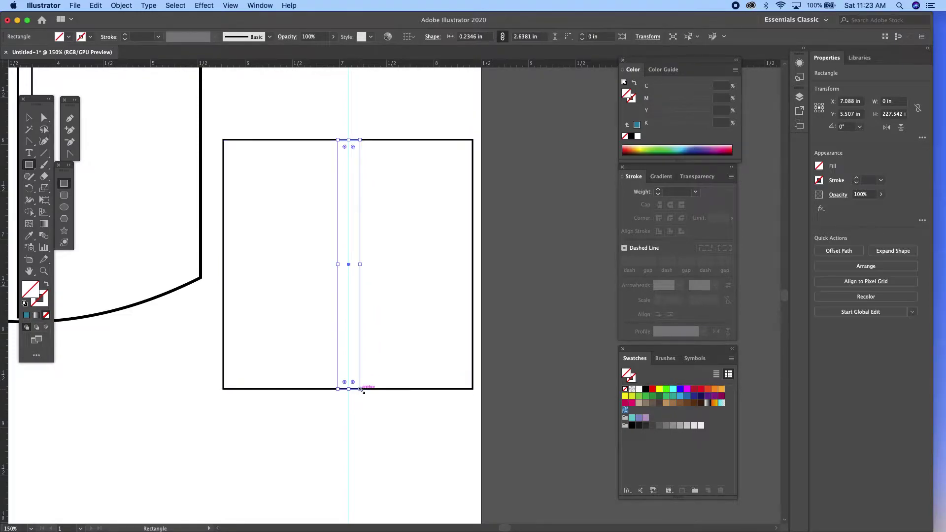
{"action": "left_click", "coordinate": [631, 136]}
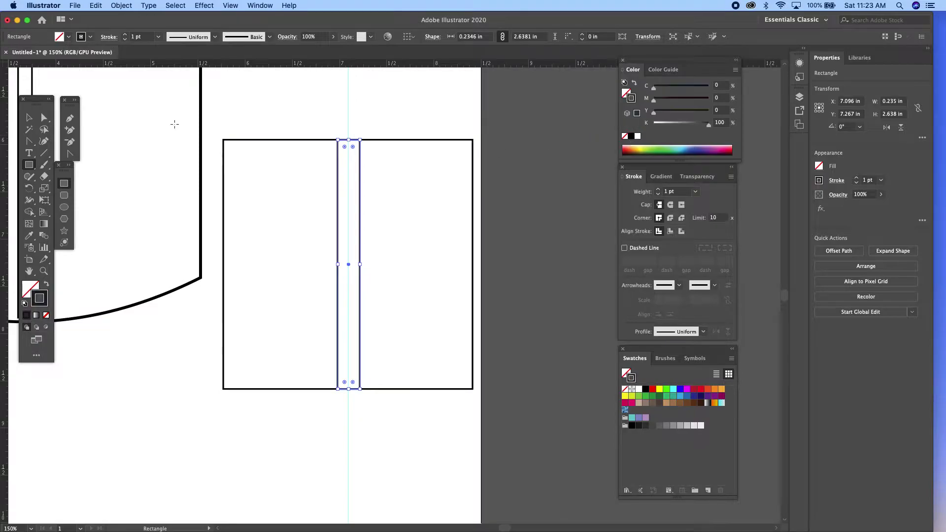
{"action": "left_click", "coordinate": [28, 117]}
{"action": "left_click", "coordinate": [410, 218]}
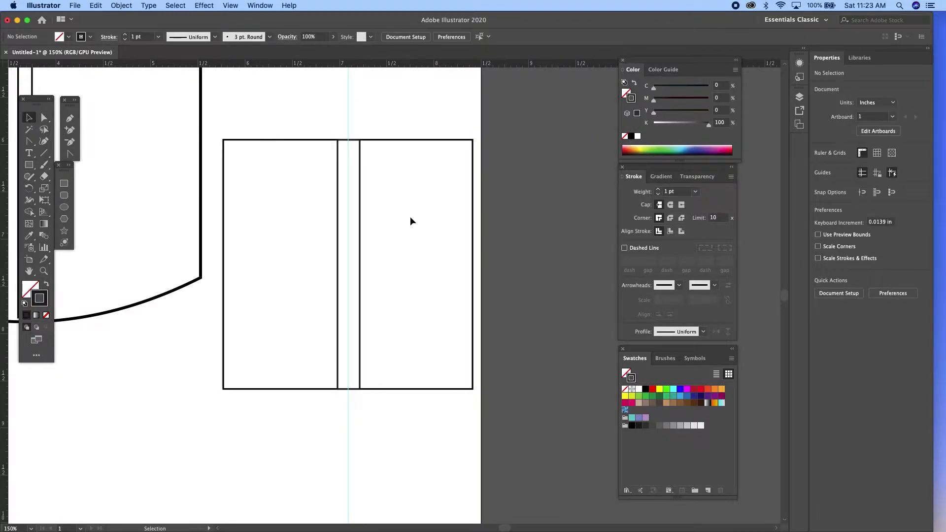
Duplicate the stripe rectangle and place the copy directly against its right edge
{"action": "left_click", "coordinate": [362, 220]}
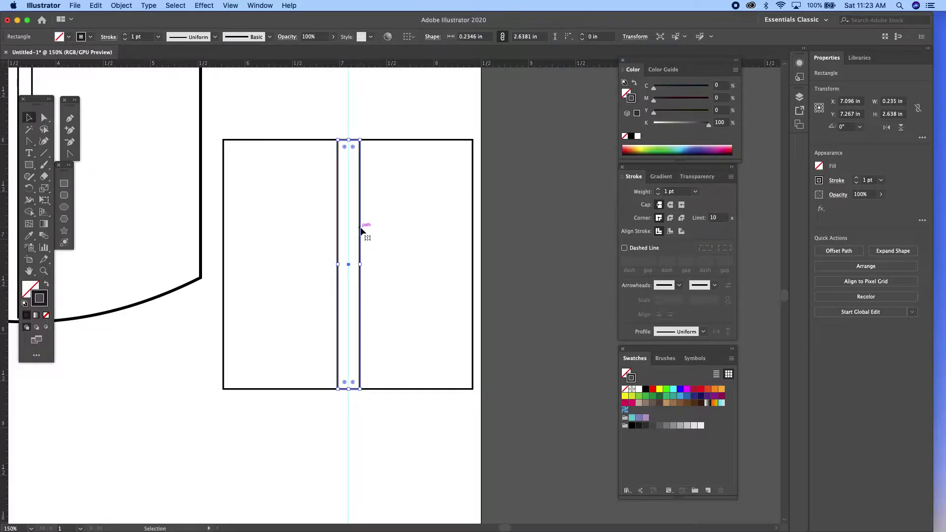
{"action": "key", "text": "Right"}
{"action": "key", "text": "Right"}
{"action": "key", "text": "Right"}
{"action": "key", "text": "Right"}
{"action": "key", "text": "Right"}
{"action": "key", "text": "Right"}
{"action": "key", "text": "Right"}
{"action": "key", "text": "Right"}
{"action": "key", "text": "Right"}
{"action": "key", "text": "Right"}
{"action": "key", "text": "Right"}
{"action": "key", "text": "Right"}
{"action": "key", "text": "Right"}
{"action": "key", "text": "Right"}
{"action": "key", "text": "Right"}
{"action": "key", "text": "Right"}
{"action": "key", "text": "Right"}
{"action": "key", "text": "Right"}
{"action": "key", "text": "Right"}
{"action": "key", "text": "Right"}
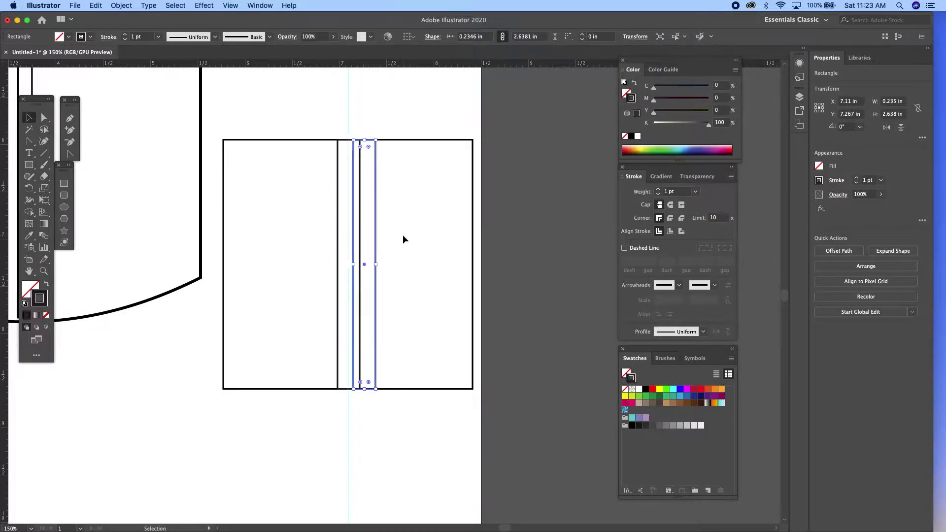
{"action": "key", "text": "Right"}
{"action": "left_click", "coordinate": [392, 109]}
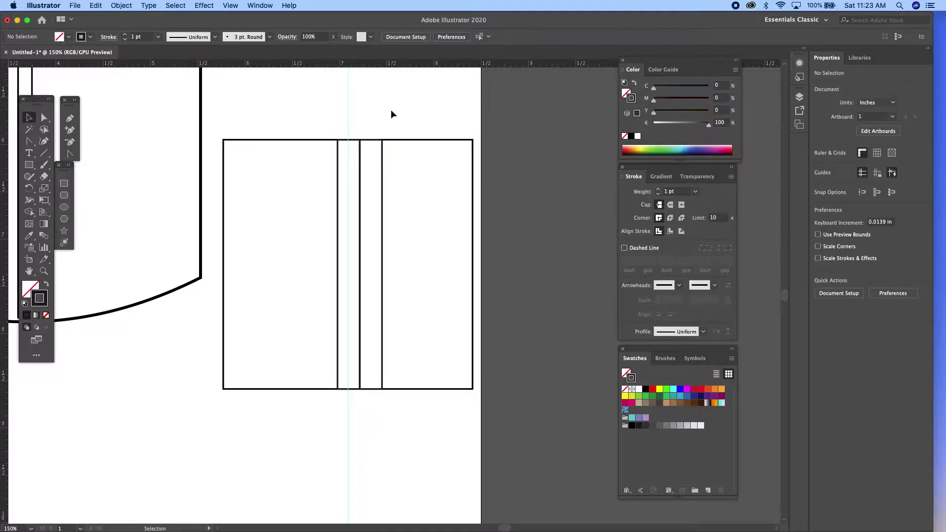
Draw a narrow full-height rectangle about 0.04 in wide inside the stripe and centre it on the guide
{"action": "left_click", "coordinate": [65, 183]}
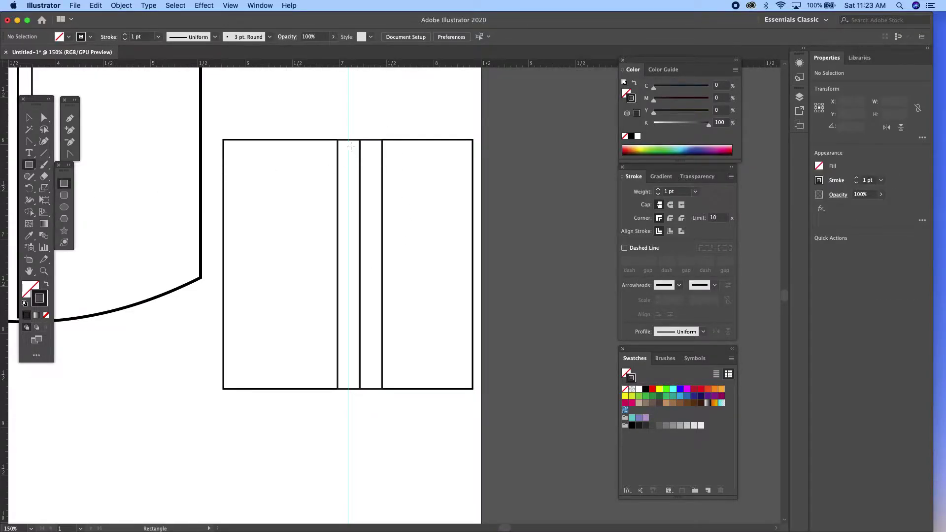
{"action": "left_click_drag", "start_coordinate": [345, 140], "coordinate": [348, 389]}
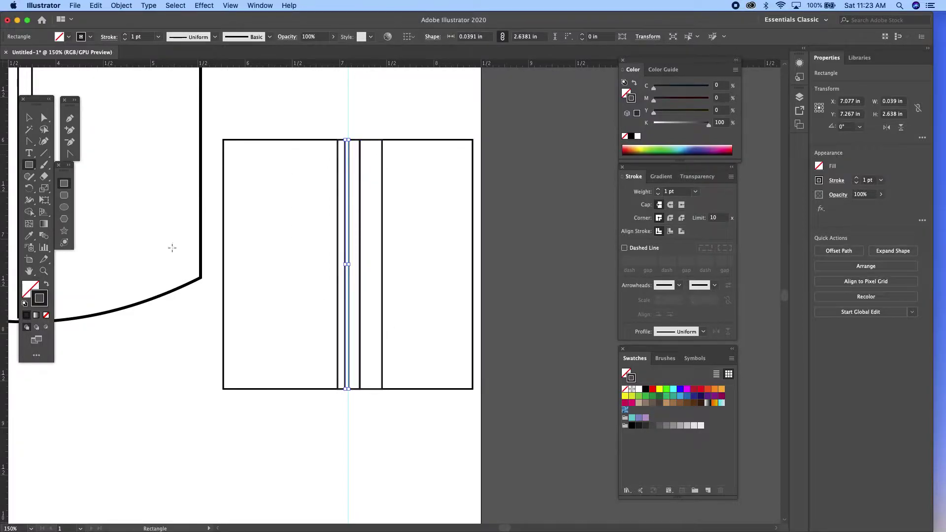
{"action": "key", "text": "z"}
{"action": "left_click", "coordinate": [364, 261]}
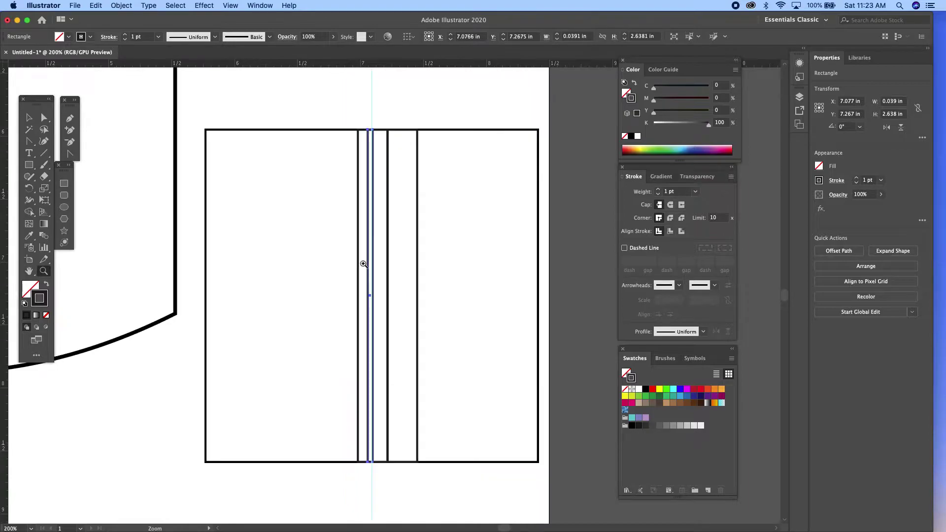
{"action": "left_click", "coordinate": [28, 117]}
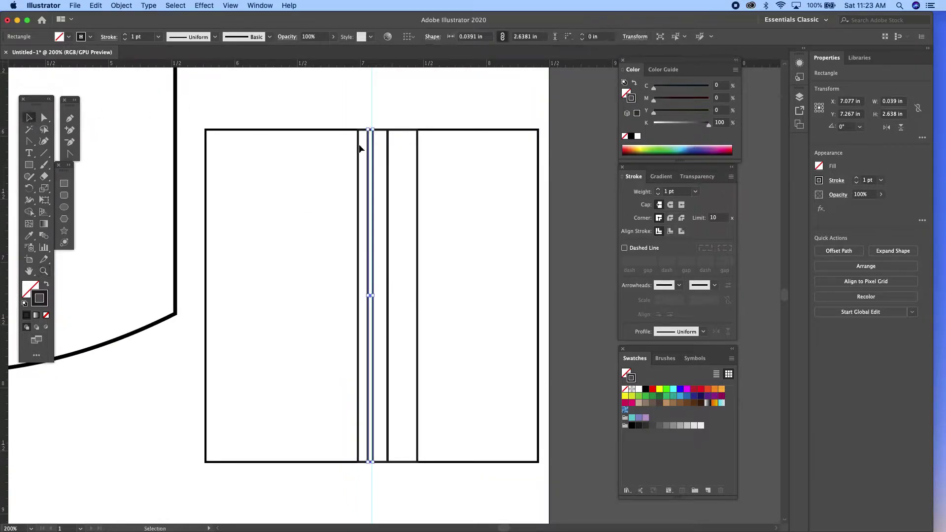
{"action": "left_click", "coordinate": [379, 181]}
{"action": "left_click", "coordinate": [369, 294]}
{"action": "left_click_drag", "start_coordinate": [370, 294], "coordinate": [372, 294]}
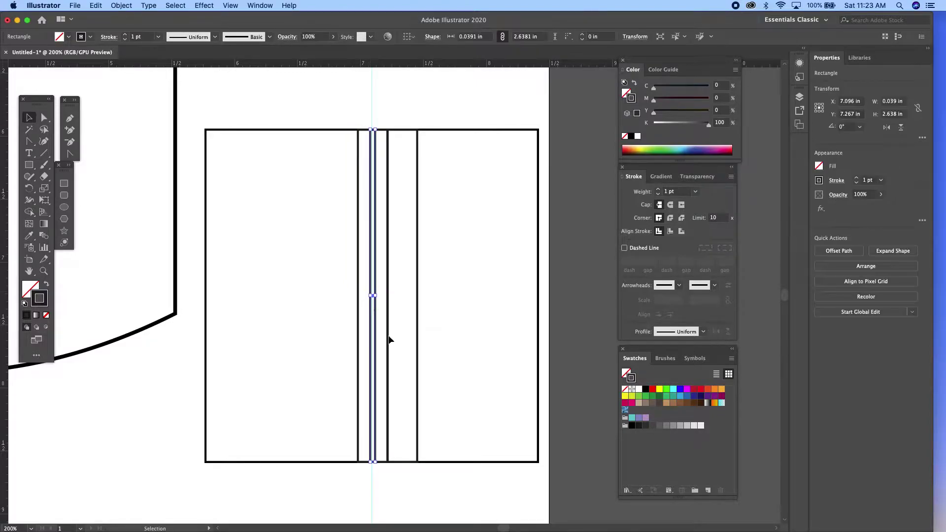
{"action": "left_click", "coordinate": [412, 99]}
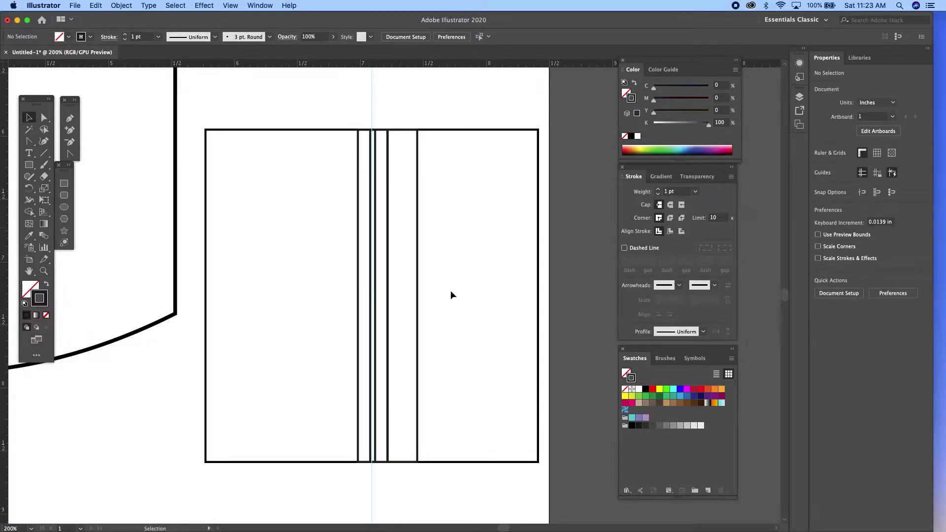
Delete the duplicated stripe to the right of the centre stripe
{"action": "left_click", "coordinate": [418, 296]}
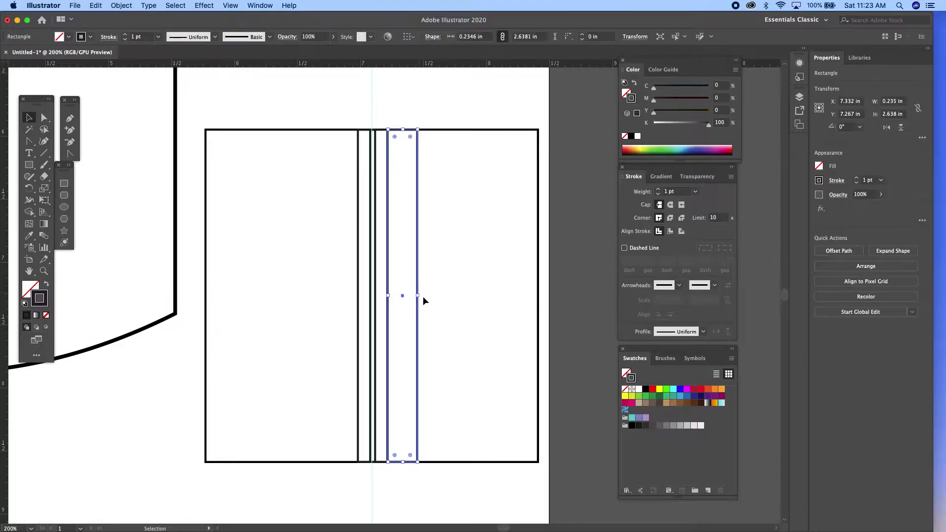
{"action": "key", "text": "Delete"}
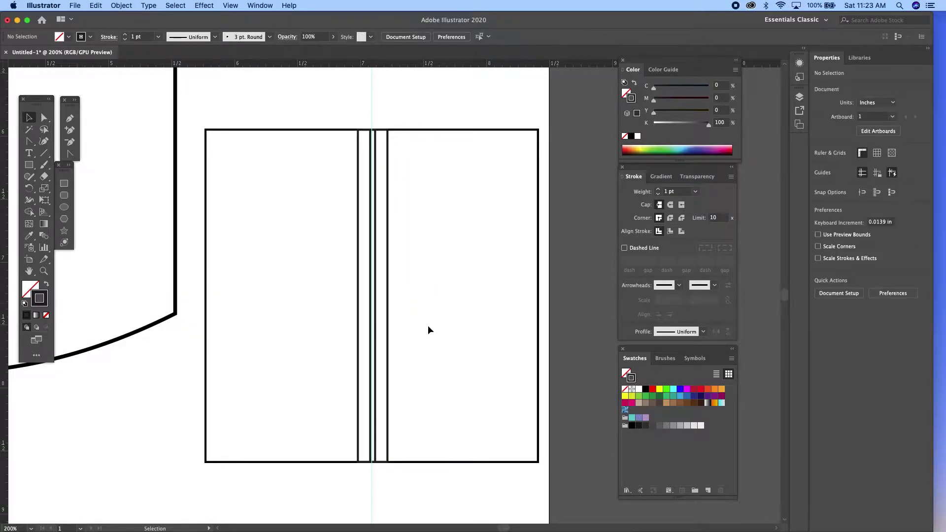
Duplicate the wide and narrow stripe rectangles together and place the copy directly against the original pair's right edge
{"action": "left_click", "coordinate": [373, 337]}
{"action": "left_click", "coordinate": [358, 337], "text": "shift"}
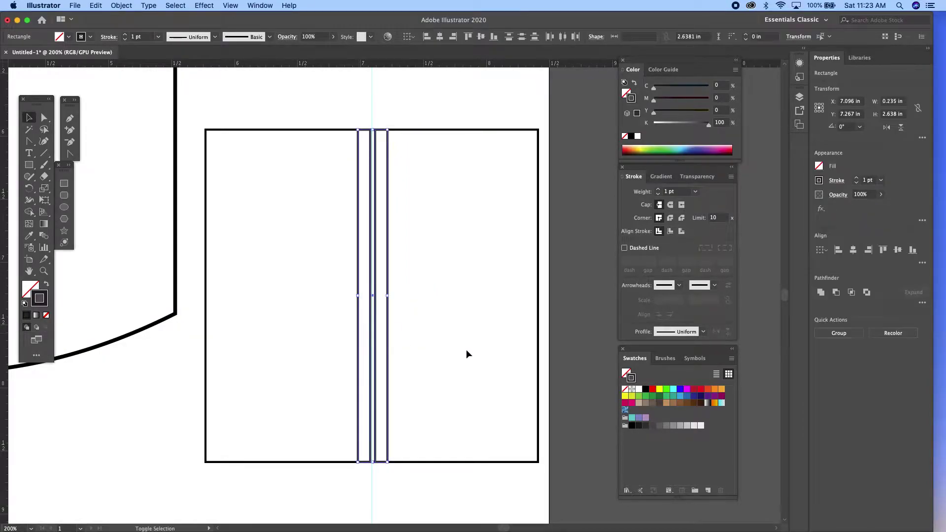
{"action": "key", "text": "alt+Right"}
{"action": "key", "text": "alt+Right"}
{"action": "key", "text": "alt+Right"}
{"action": "key", "text": "alt+Right"}
{"action": "key", "text": "alt+Right"}
{"action": "key", "text": "alt+Right"}
{"action": "key", "text": "alt+Right"}
{"action": "key", "text": "alt+Right"}
{"action": "key", "text": "alt+Right"}
{"action": "key", "text": "alt+Right"}
{"action": "key", "text": "alt+Right"}
{"action": "key", "text": "Right"}
{"action": "key", "text": "Right"}
{"action": "key", "text": "Right"}
{"action": "key", "text": "Right"}
{"action": "key", "text": "Right"}
{"action": "key", "text": "Right"}
{"action": "key", "text": "Right"}
{"action": "key", "text": "Right"}
{"action": "key", "text": "Right"}
{"action": "key", "text": "Right"}
{"action": "key", "text": "Right"}
{"action": "key", "text": "Right"}
{"action": "key", "text": "Right"}
{"action": "key", "text": "Right"}
{"action": "key", "text": "Right"}
{"action": "key", "text": "Right"}
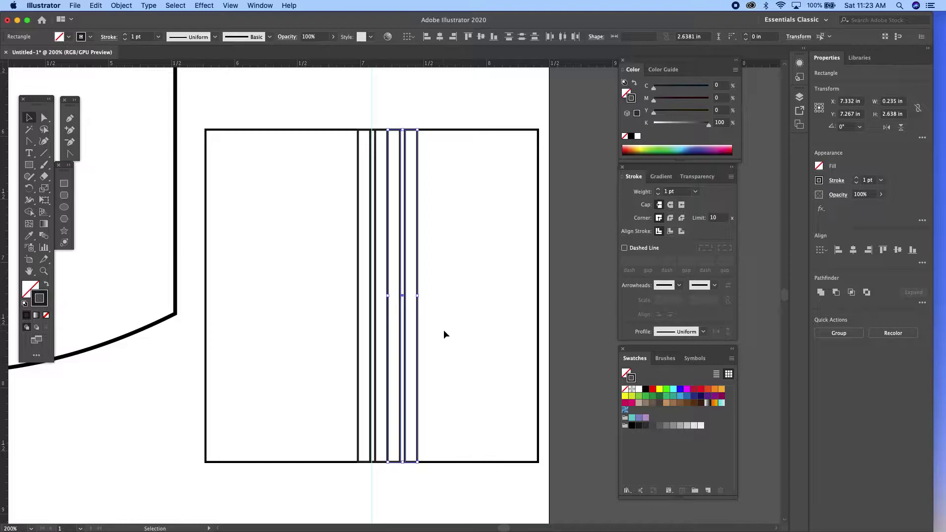
Add four more copies of the stripe pair edge to edge, filling the space up to the square's right edge
{"action": "key", "text": "a"}
{"action": "key", "text": "v"}
{"action": "key", "text": "alt+Right"}
{"action": "key", "text": "alt+Right"}
{"action": "key", "text": "alt+Right"}
{"action": "key", "text": "alt+Right"}
{"action": "key", "text": "alt+Right"}
{"action": "key", "text": "alt+Right"}
{"action": "key", "text": "alt+Right"}
{"action": "key", "text": "alt+Right"}
{"action": "key", "text": "alt+Right"}
{"action": "key", "text": "alt+Right"}
{"action": "key", "text": "alt+Right"}
{"action": "key", "text": "alt+Right"}
{"action": "key", "text": "alt+Right"}
{"action": "key", "text": "alt+Right"}
{"action": "key", "text": "alt+Right"}
{"action": "key", "text": "alt+Right"}
{"action": "key", "text": "alt+Right"}
{"action": "key", "text": "alt+Right"}
{"action": "key", "text": "alt+Right"}
{"action": "key", "text": "alt+Right"}
{"action": "key", "text": "alt+Right"}
{"action": "key", "text": "alt+Right"}
{"action": "key", "text": "alt+Right"}
{"action": "key", "text": "alt+Right"}
{"action": "key", "text": "alt+Right"}
{"action": "key", "text": "alt+Right"}
{"action": "key", "text": "alt+Right"}
{"action": "key", "text": "alt+Right"}
{"action": "key", "text": "alt+Right"}
{"action": "key", "text": "alt+Right"}
{"action": "key", "text": "alt+Right"}
{"action": "key", "text": "alt+Right"}
{"action": "key", "text": "alt+Right"}
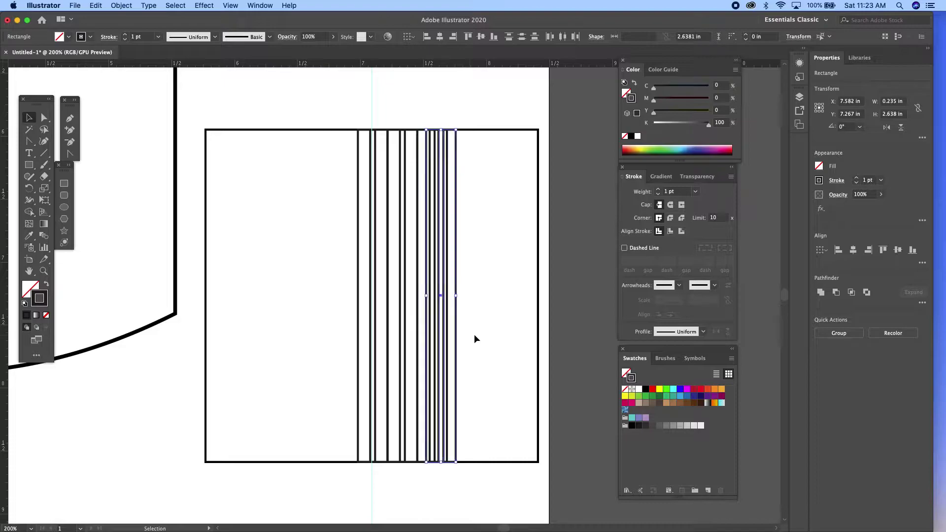
{"action": "key", "text": "alt+Right"}
{"action": "key", "text": "alt+Right"}
{"action": "key", "text": "alt+Right"}
{"action": "key", "text": "alt+Right"}
{"action": "key", "text": "alt+Right"}
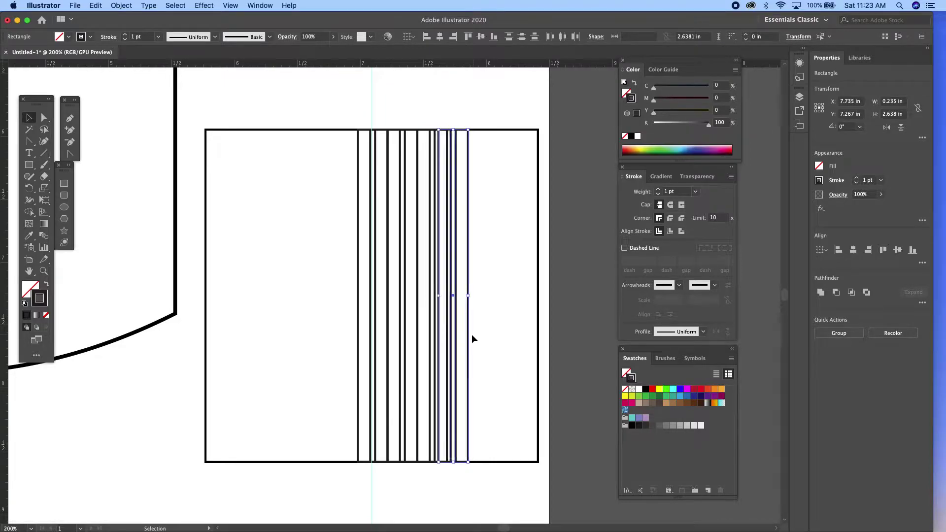
{"action": "key", "text": "alt+Right"}
{"action": "key", "text": "alt+Right"}
{"action": "key", "text": "alt+Right"}
{"action": "key", "text": "alt+Right"}
{"action": "key", "text": "alt+Right"}
{"action": "key", "text": "alt+Right"}
{"action": "key", "text": "alt+Right"}
{"action": "key", "text": "alt+Right"}
{"action": "key", "text": "alt+Right"}
{"action": "key", "text": "alt+Right"}
{"action": "key", "text": "alt+Right"}
{"action": "key", "text": "alt+Right"}
{"action": "key", "text": "alt+Right"}
{"action": "key", "text": "alt+Right"}
{"action": "key", "text": "alt+Right"}
{"action": "key", "text": "alt+Right"}
{"action": "key", "text": "alt+Right"}
{"action": "key", "text": "alt+Right"}
{"action": "key", "text": "alt+Right"}
{"action": "key", "text": "alt+Right"}
{"action": "key", "text": "alt+Right"}
{"action": "key", "text": "alt+Right"}
{"action": "key", "text": "alt+Right"}
{"action": "key", "text": "alt+Right"}
{"action": "key", "text": "alt+Right"}
{"action": "key", "text": "alt+Right"}
{"action": "key", "text": "alt+Right"}
{"action": "key", "text": "alt+Right"}
{"action": "key", "text": "alt+Right"}
{"action": "key", "text": "alt+Right"}
{"action": "key", "text": "alt+Right"}
{"action": "key", "text": "alt+Right"}
{"action": "key", "text": "alt+Right"}
{"action": "key", "text": "alt+Right"}
{"action": "key", "text": "alt+Right"}
{"action": "key", "text": "alt+Right"}
{"action": "key", "text": "alt+Right"}
{"action": "key", "text": "alt+Right"}
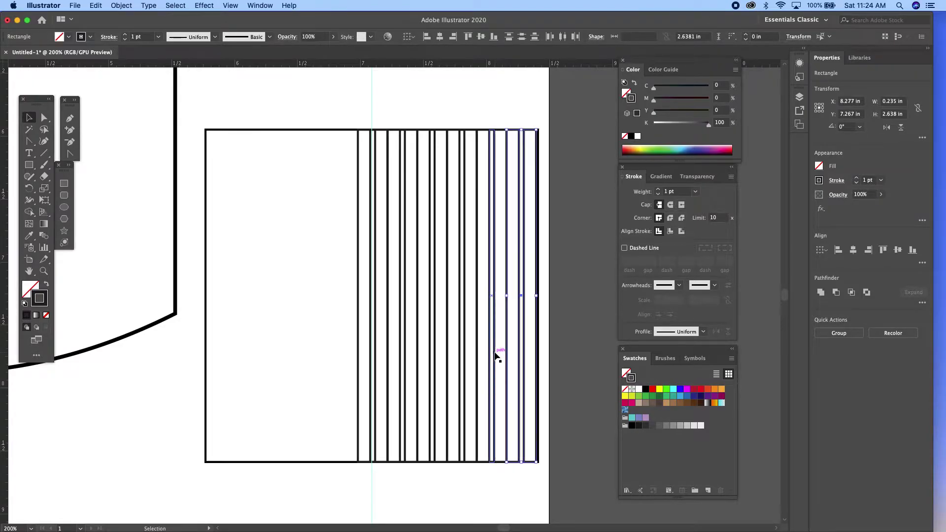
{"action": "left_click", "coordinate": [501, 487]}
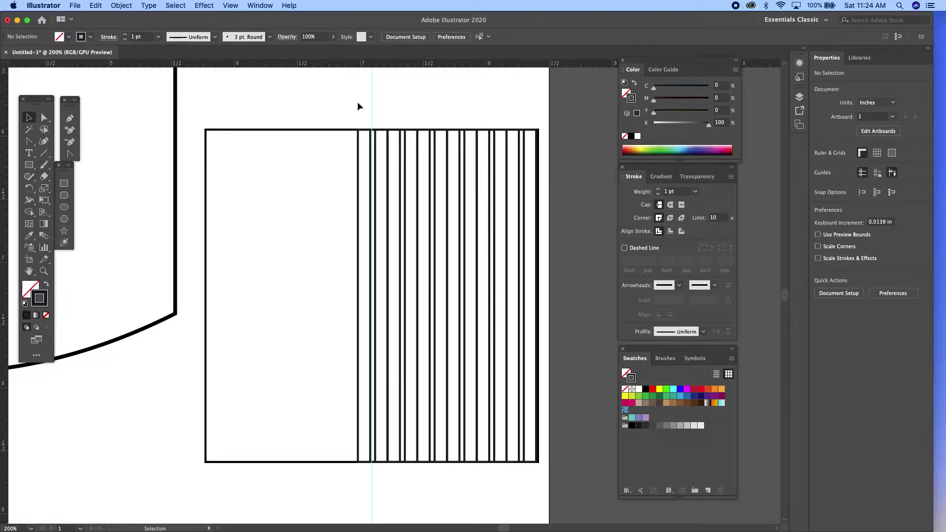
Widen the stripe set in the square's right half to 1.429 in so it meets the square's right edge
{"action": "left_click_drag", "start_coordinate": [423, 119], "coordinate": [423, 118]}
{"action": "left_click", "coordinate": [414, 115]}
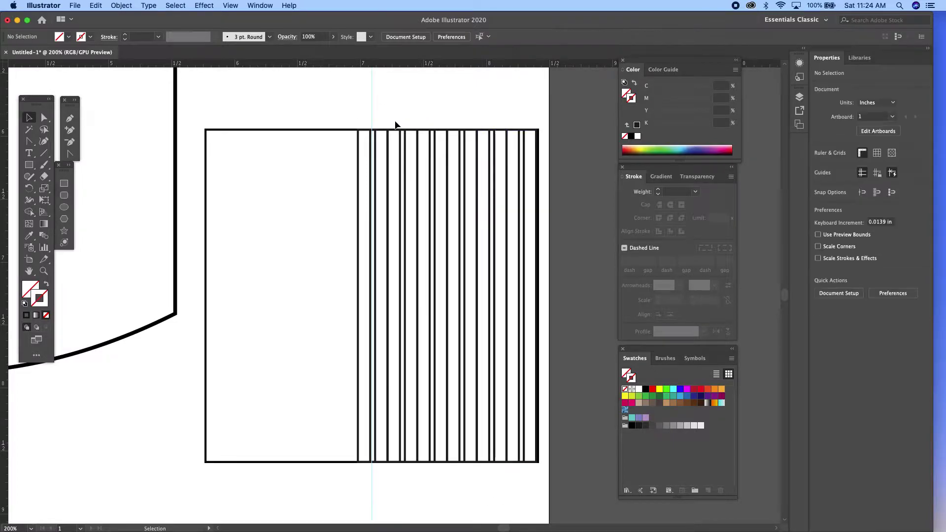
{"action": "left_click_drag", "start_coordinate": [342, 175], "coordinate": [534, 247]}
{"action": "left_click", "coordinate": [373, 105], "text": "shift"}
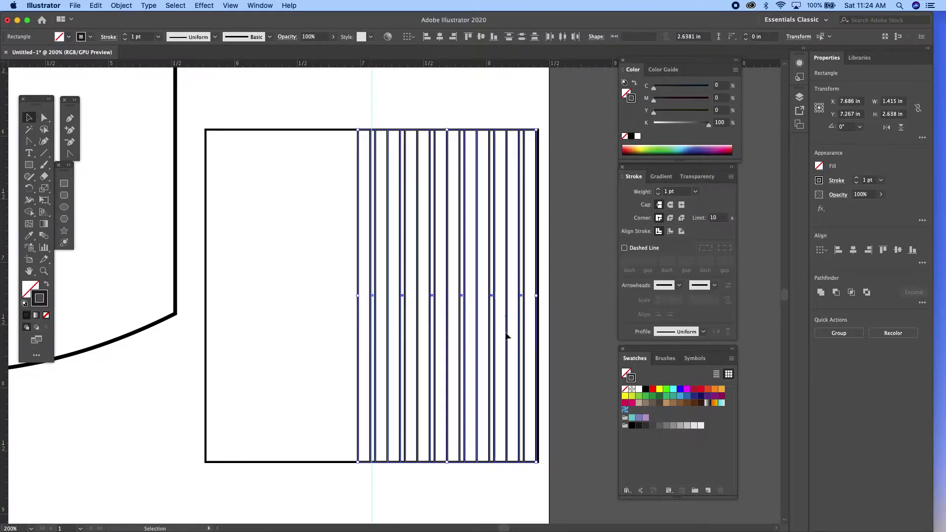
{"action": "left_click_drag", "start_coordinate": [536, 296], "coordinate": [538, 296]}
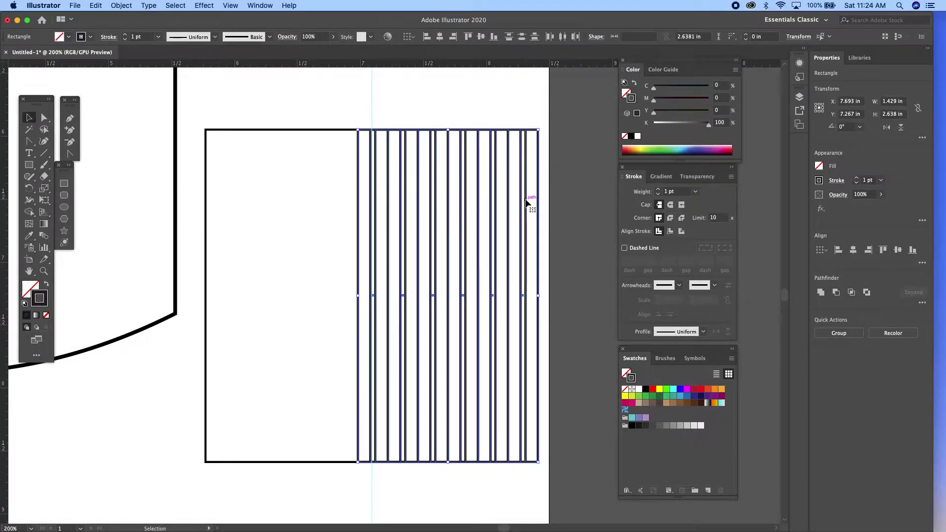
Duplicate the stripe set flush against its left side and delete the stripe pair that overhangs the square's left edge
{"action": "left_click_drag", "start_coordinate": [526, 200], "coordinate": [344, 199]}
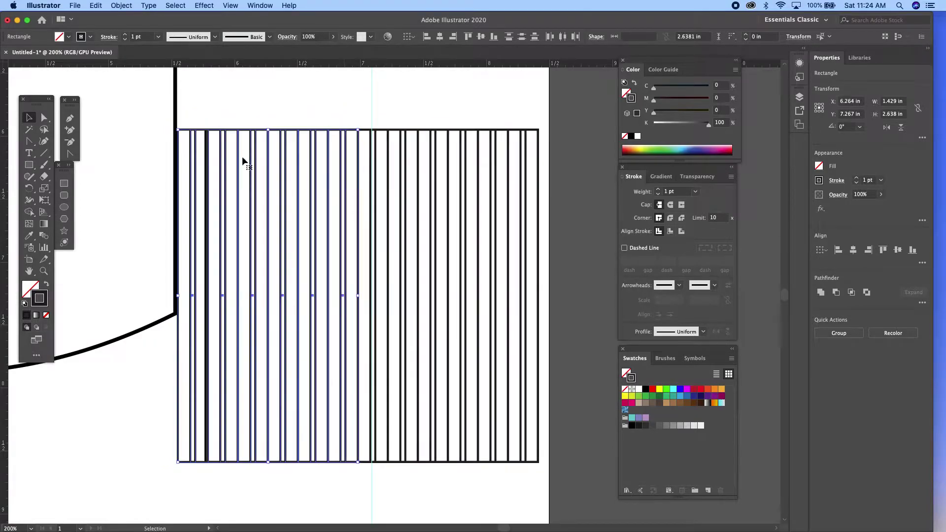
{"action": "left_click", "coordinate": [197, 125]}
{"action": "left_click", "coordinate": [198, 143]}
{"action": "key", "text": "Delete"}
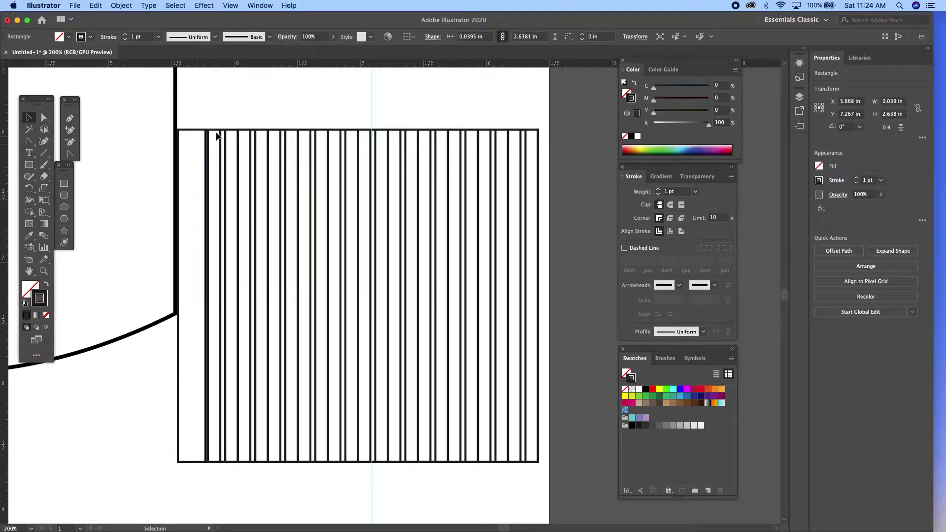
{"action": "left_click", "coordinate": [211, 137]}
{"action": "key", "text": "Delete"}
{"action": "left_click", "coordinate": [262, 85]}
{"action": "left_click", "coordinate": [210, 170]}
{"action": "left_click", "coordinate": [218, 112]}
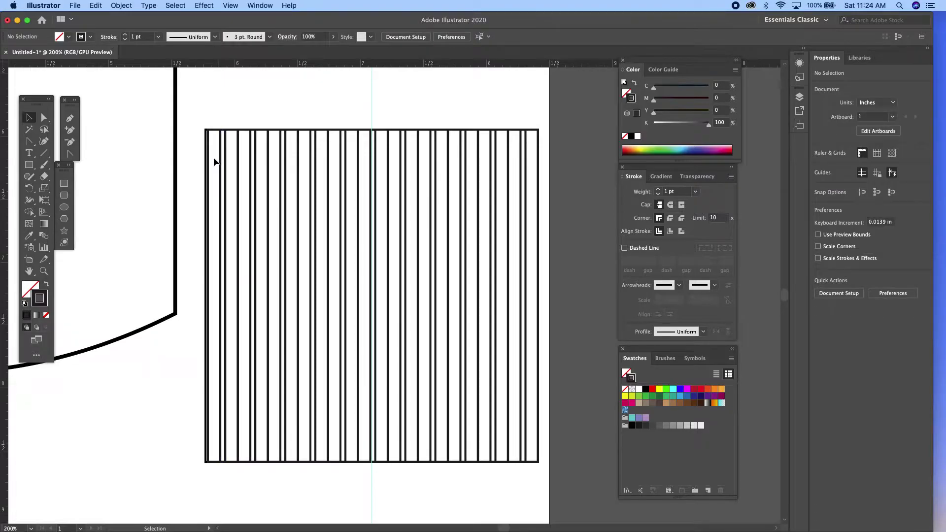
Move the left-half stripes to the square's left edge and widen them to 1.443 in to close the gap
{"action": "left_click_drag", "start_coordinate": [212, 158], "coordinate": [365, 205]}
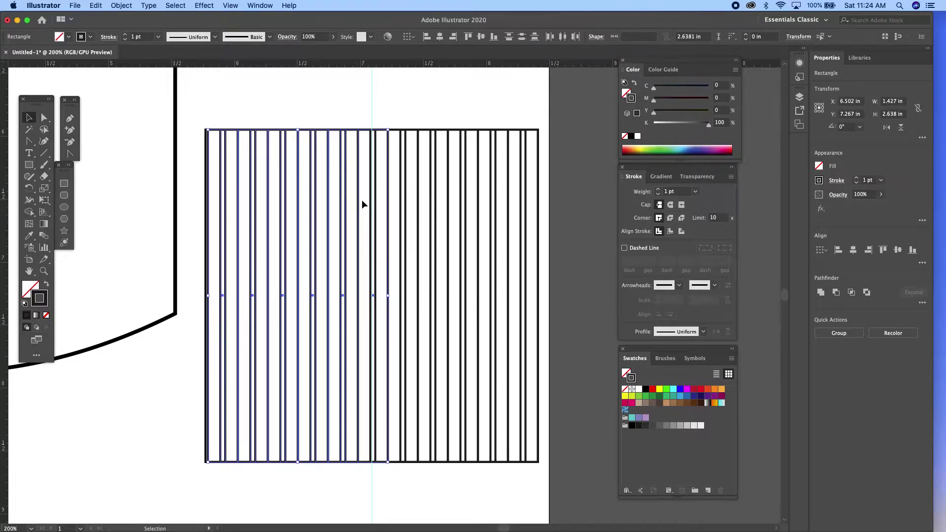
{"action": "key", "text": "Left"}
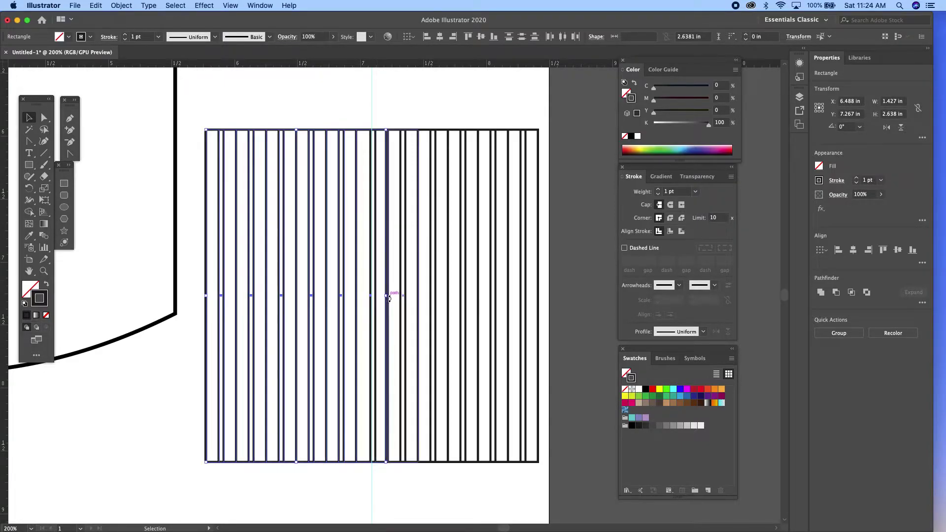
{"action": "left_click_drag", "start_coordinate": [390, 298], "coordinate": [389, 299]}
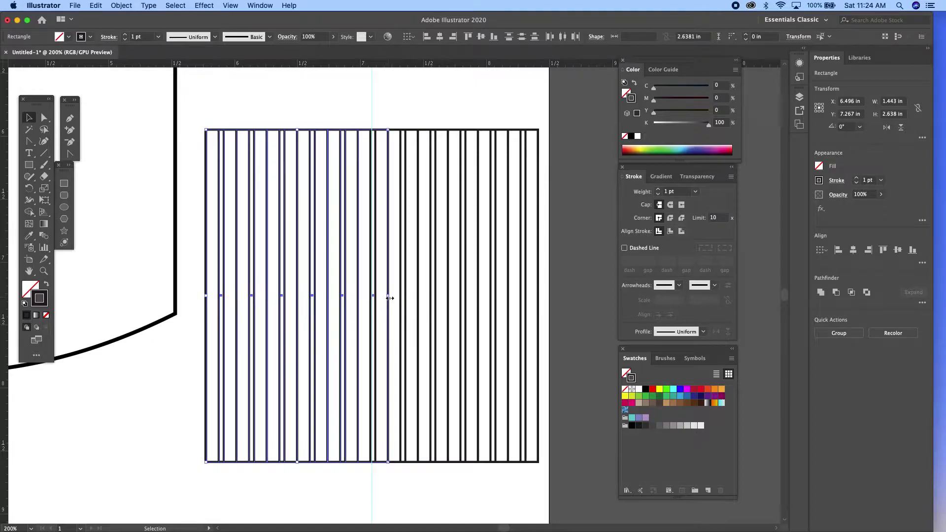
Delete the vertical guide running through the square
{"action": "left_click_drag", "start_coordinate": [308, 87], "coordinate": [395, 118]}
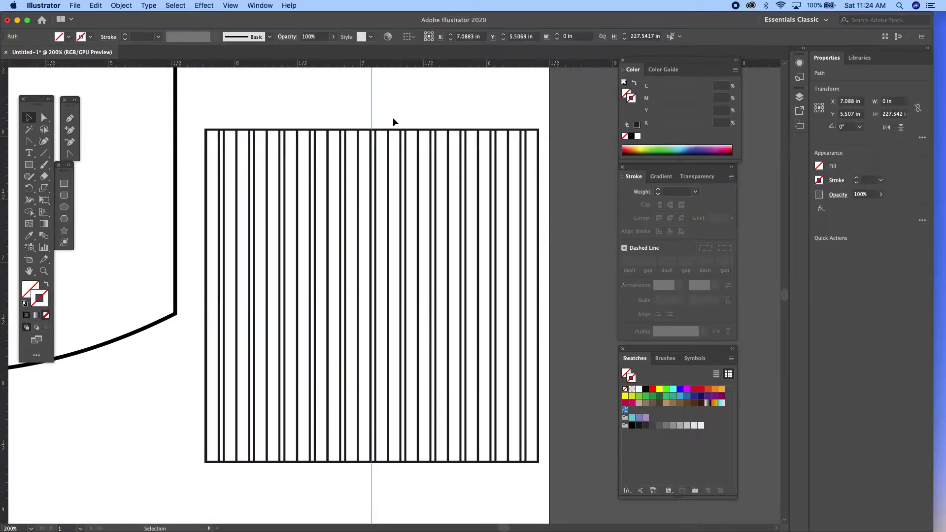
{"action": "key", "text": "Delete"}
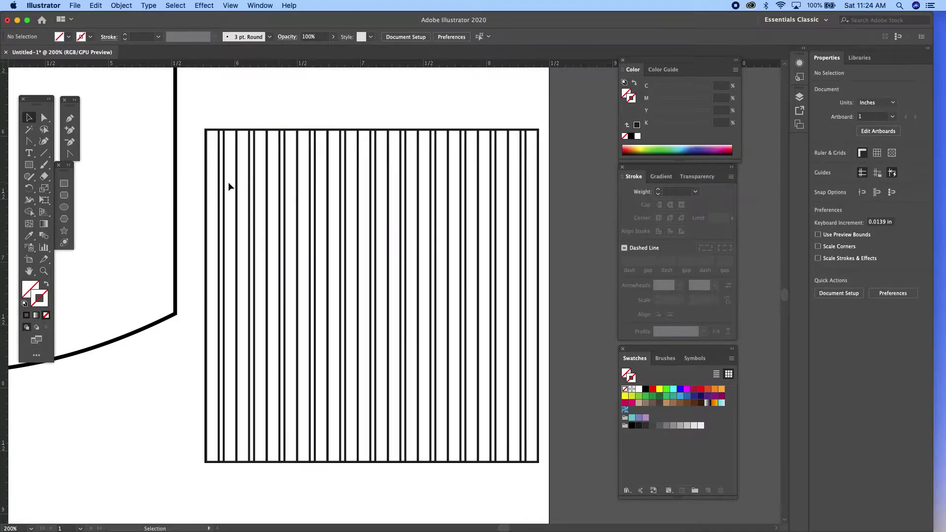
Fill the first wide stripe from the left with dark blue (C 87.45, M 69.02, Y 0, K 0), keeping its stroke black
{"action": "left_click", "coordinate": [255, 191]}
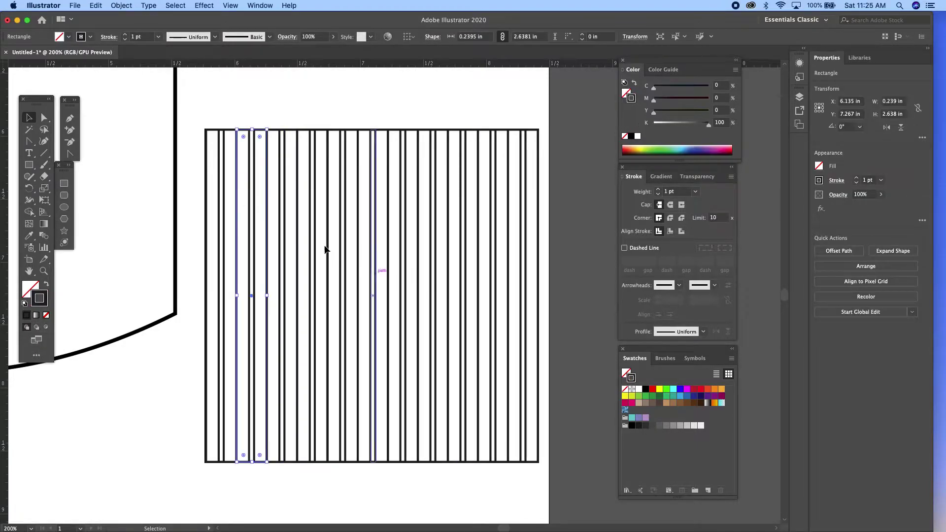
{"action": "left_click", "coordinate": [214, 462]}
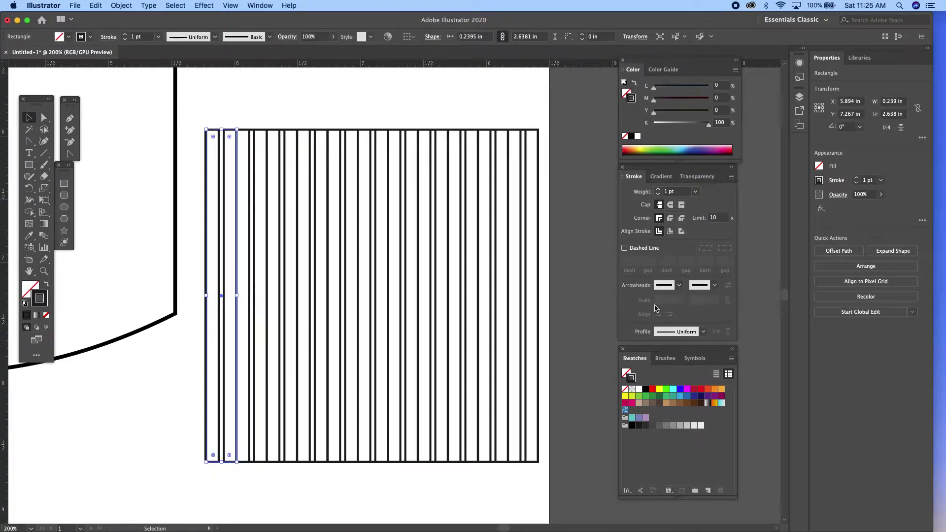
{"action": "left_click", "coordinate": [687, 147]}
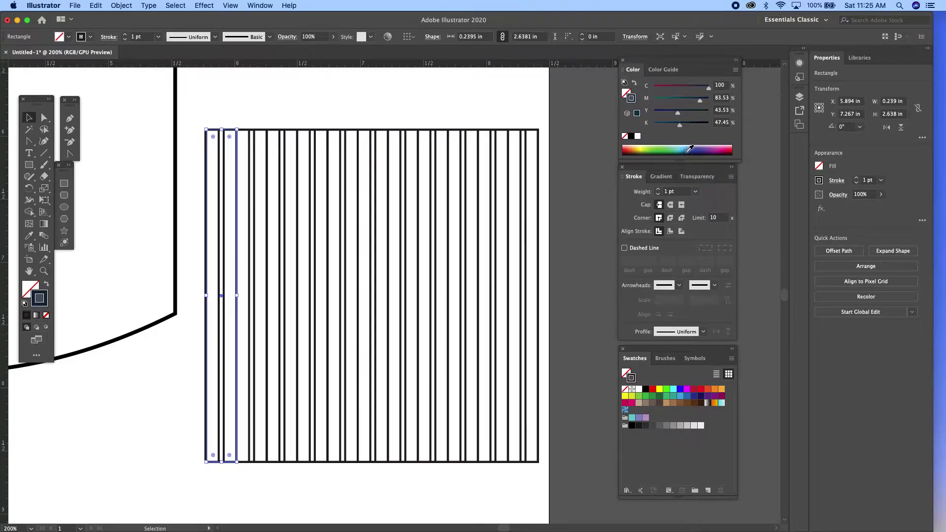
{"action": "left_click", "coordinate": [627, 93]}
{"action": "left_click", "coordinate": [692, 147]}
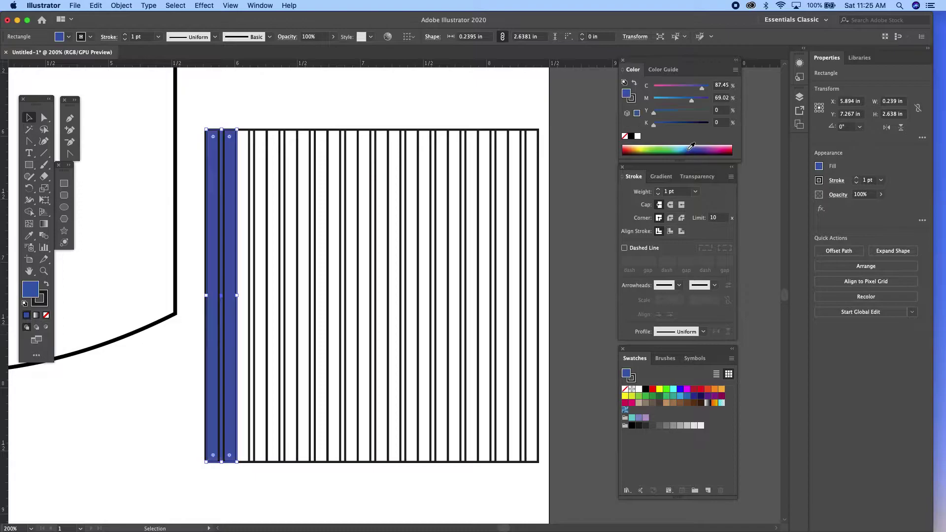
Fill the second wide stripe from the left with light blue (C 62.35, M 0, Y 0, K 0)
{"action": "left_click", "coordinate": [266, 190]}
{"action": "left_click_drag", "start_coordinate": [263, 143], "coordinate": [242, 152]}
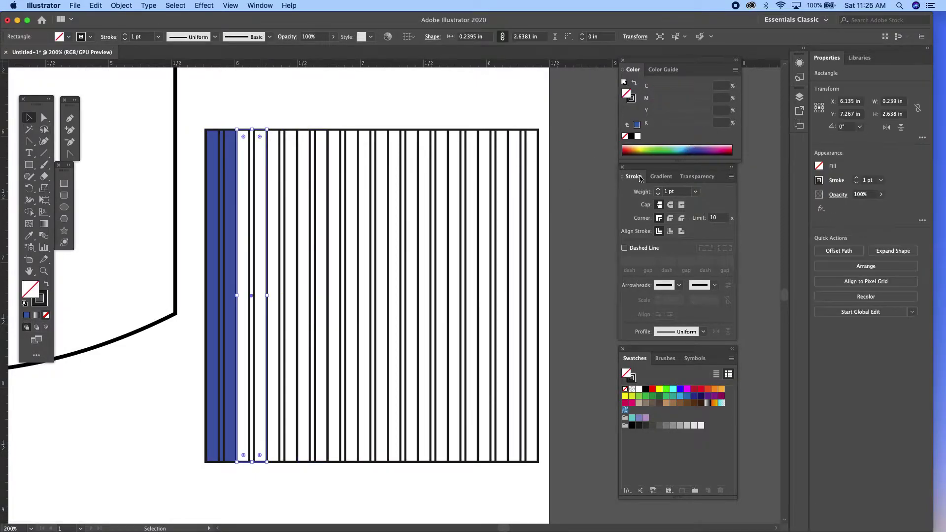
{"action": "left_click_drag", "start_coordinate": [681, 151], "coordinate": [684, 146]}
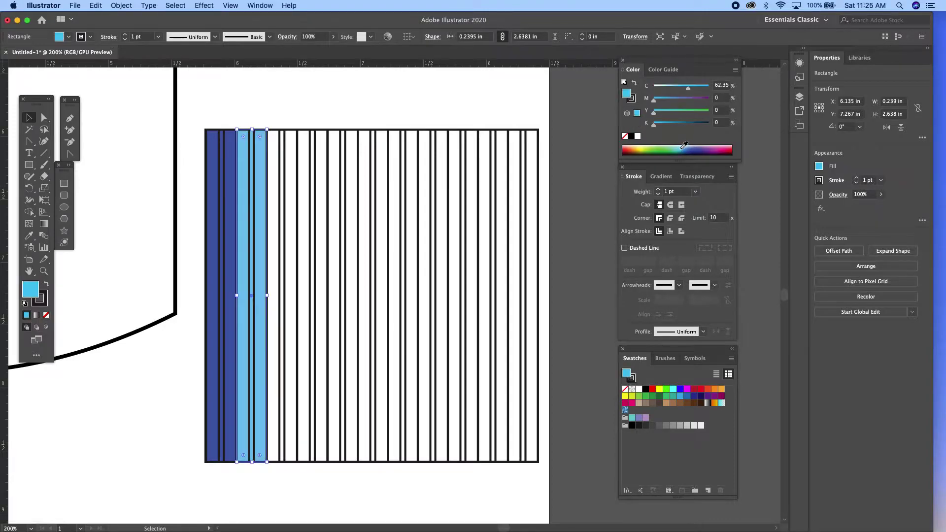
Fill the third and fifth wide stripes from the left with the dark blue sampled from the finished stripes
{"action": "left_click", "coordinate": [296, 194]}
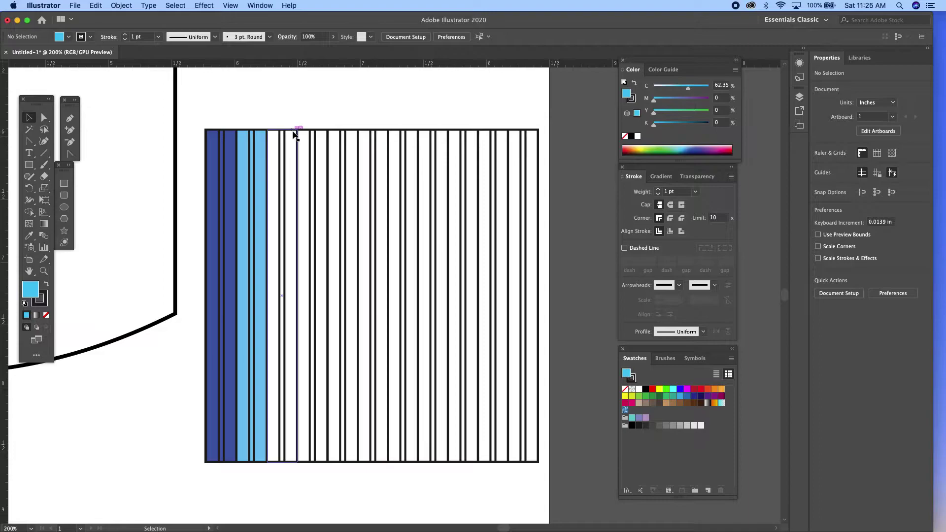
{"action": "left_click_drag", "start_coordinate": [296, 135], "coordinate": [272, 143]}
{"action": "left_click", "coordinate": [29, 236]}
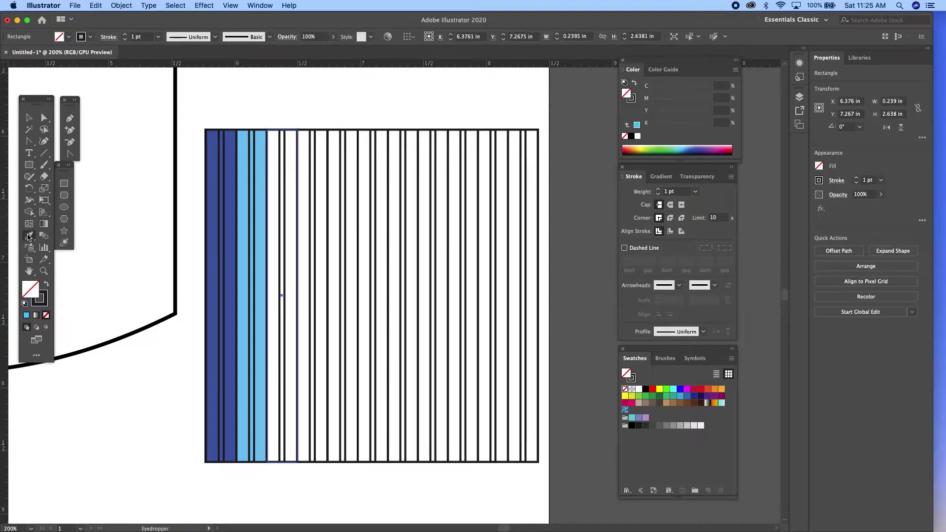
{"action": "left_click", "coordinate": [233, 223]}
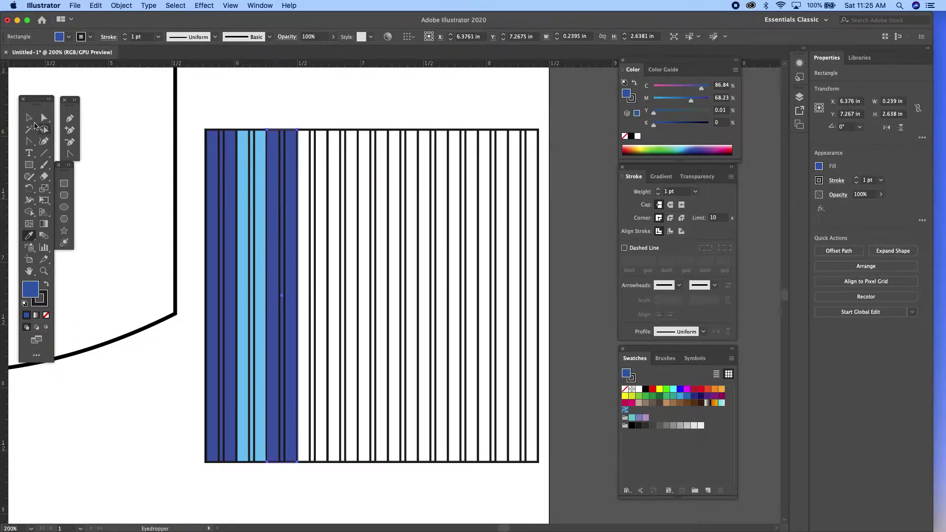
{"action": "key", "text": "v"}
{"action": "left_click_drag", "start_coordinate": [327, 164], "coordinate": [345, 169]}
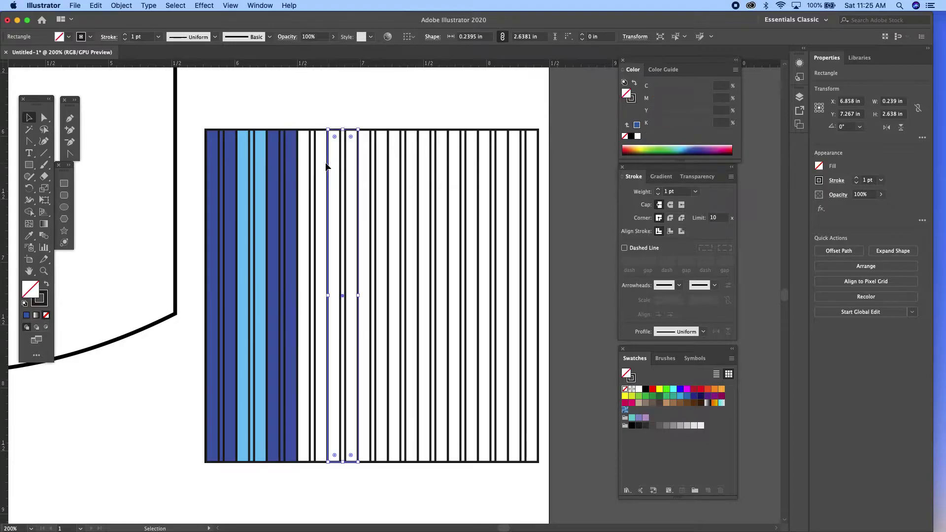
{"action": "left_click", "coordinate": [29, 236]}
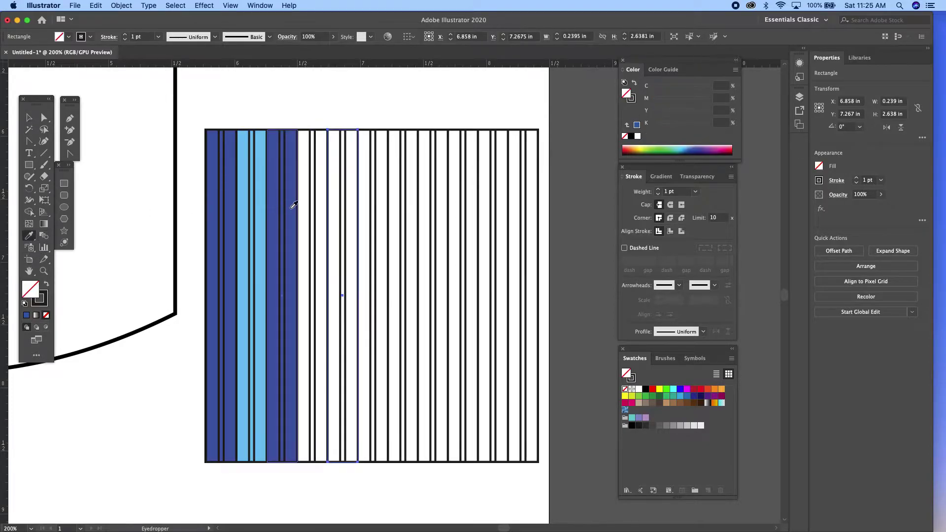
{"action": "left_click", "coordinate": [269, 209]}
{"action": "key", "text": "v"}
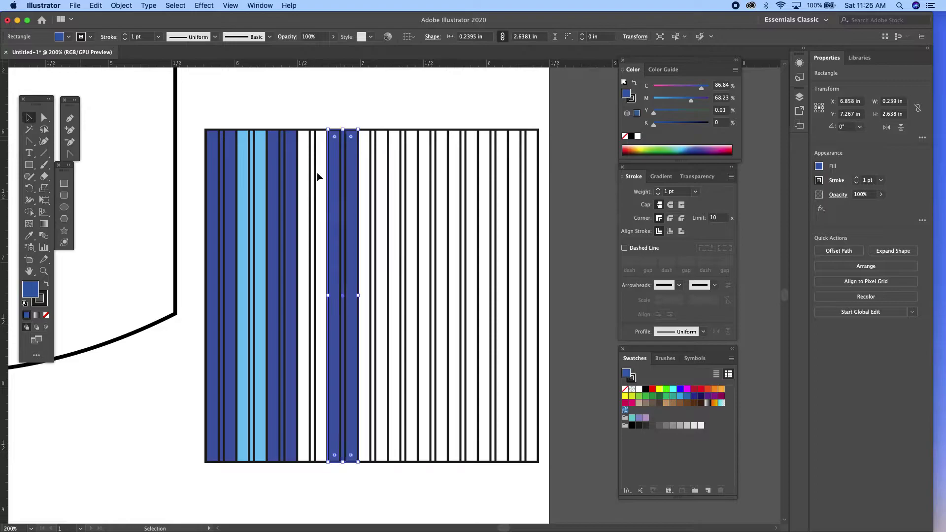
Fill the fourth wide stripe from the left with the light blue sampled from the second one
{"action": "left_click_drag", "start_coordinate": [304, 143], "coordinate": [320, 158]}
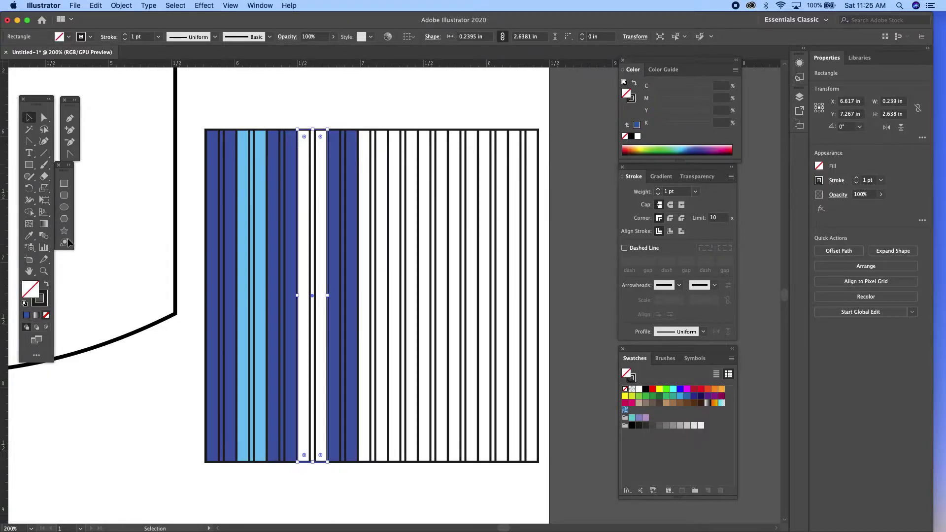
{"action": "left_click", "coordinate": [29, 236]}
{"action": "left_click", "coordinate": [260, 211]}
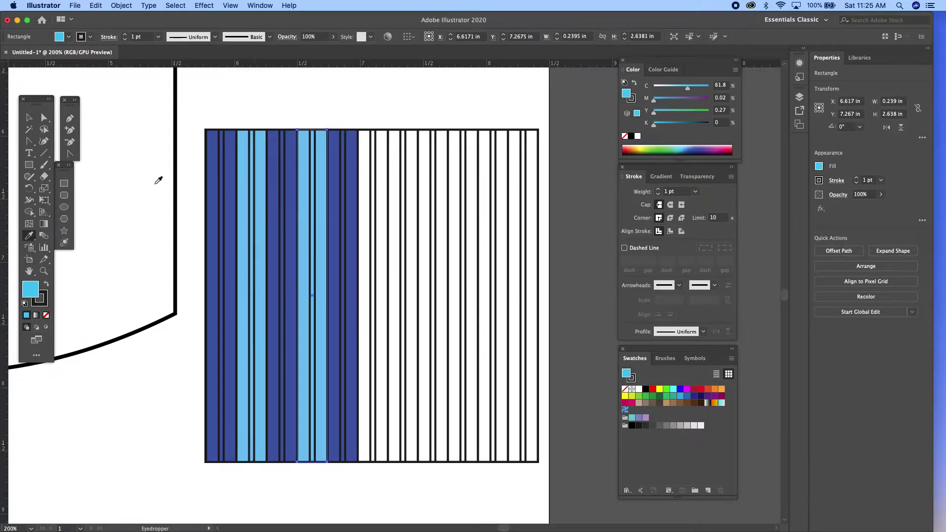
{"action": "left_click", "coordinate": [30, 117]}
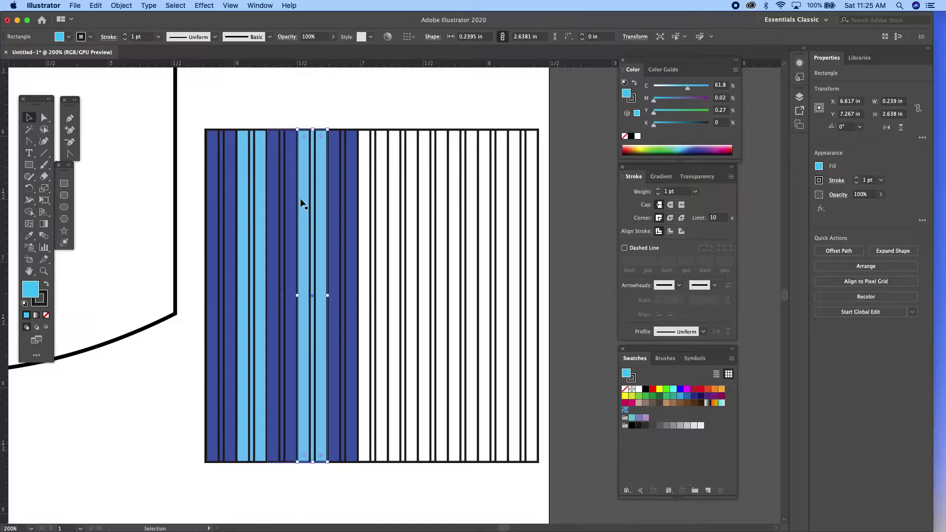
Fill the seventh wide stripe from the left with the dark blue sampled from the fifth one
{"action": "left_click", "coordinate": [387, 211]}
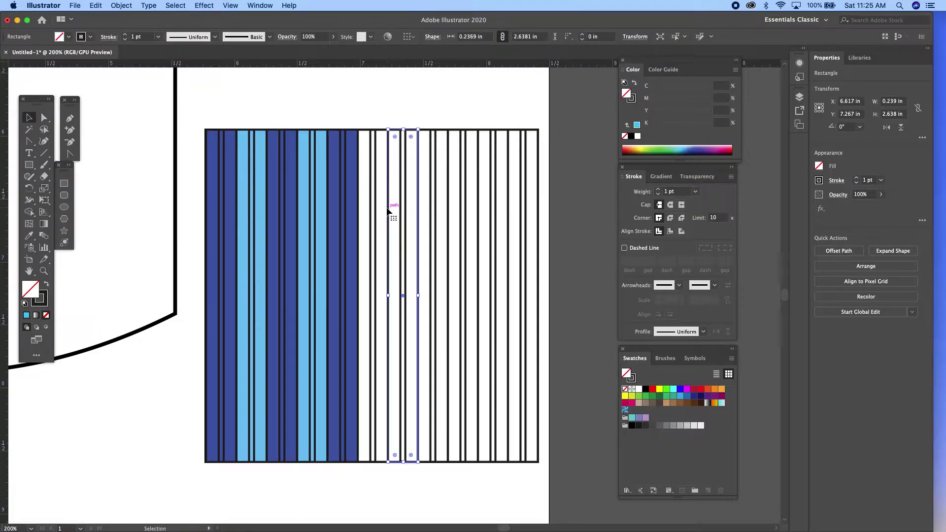
{"action": "left_click", "coordinate": [29, 236]}
{"action": "left_click", "coordinate": [348, 212]}
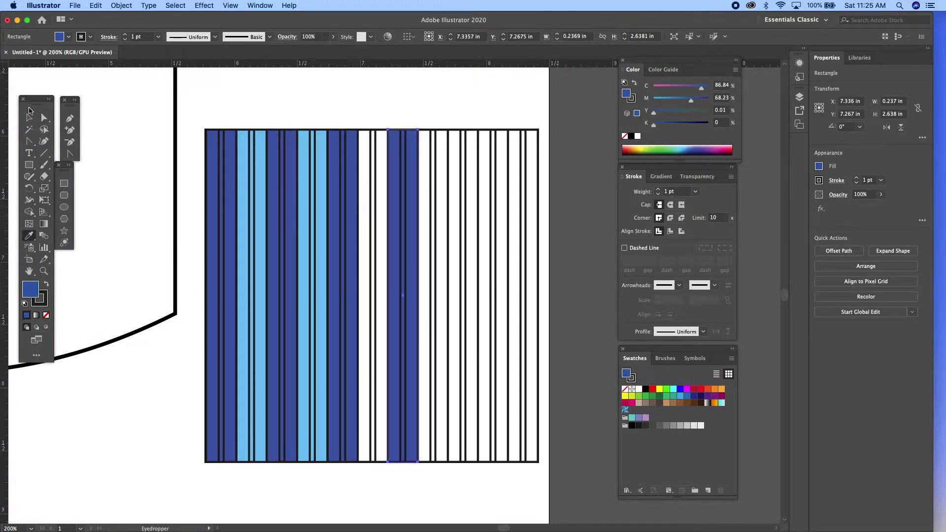
{"action": "left_click", "coordinate": [29, 118]}
Fill the sixth wide stripe from the left with the light blue sampled from the fourth one, then deselect it
{"action": "left_click", "coordinate": [363, 134]}
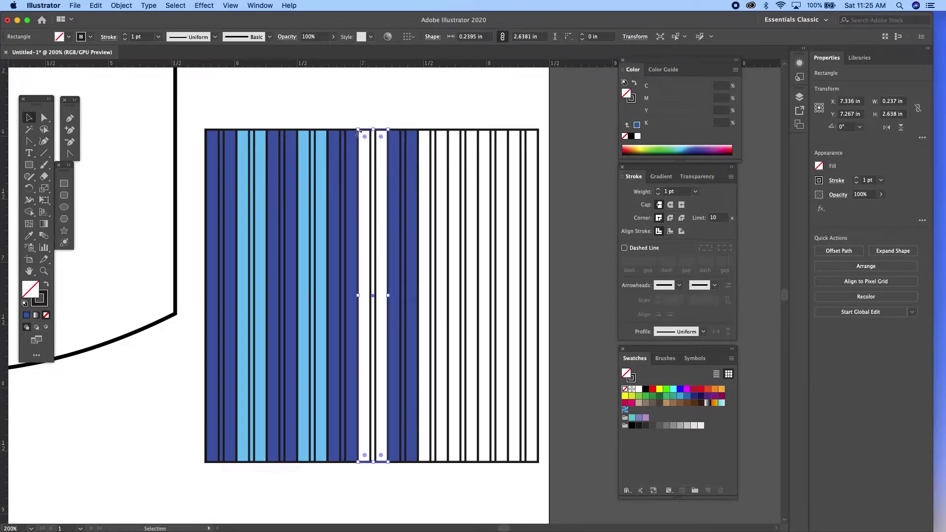
{"action": "left_click", "coordinate": [29, 236]}
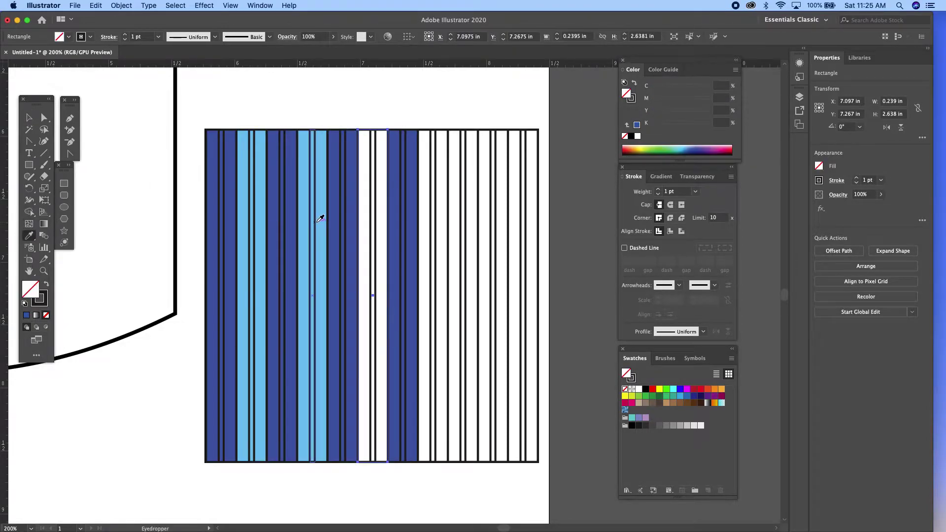
{"action": "left_click", "coordinate": [323, 219]}
{"action": "left_click", "coordinate": [29, 118]}
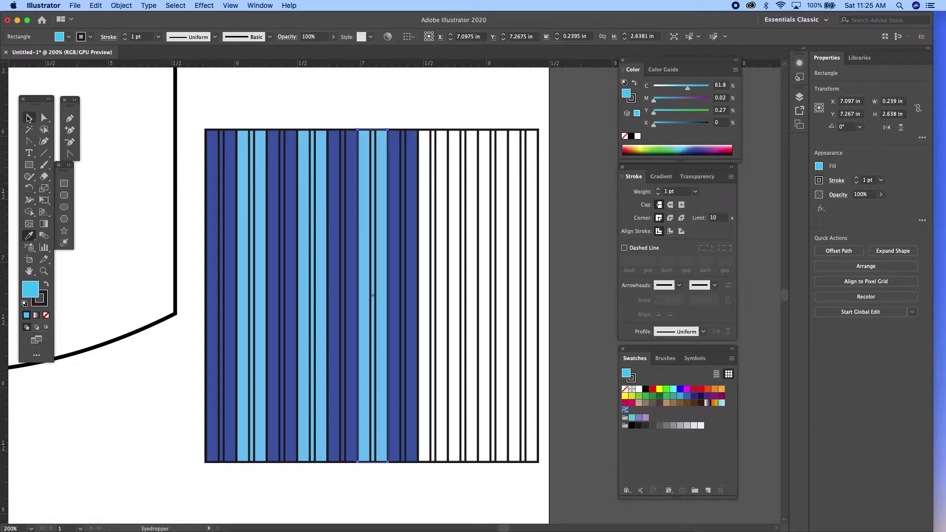
{"action": "left_click", "coordinate": [187, 127]}
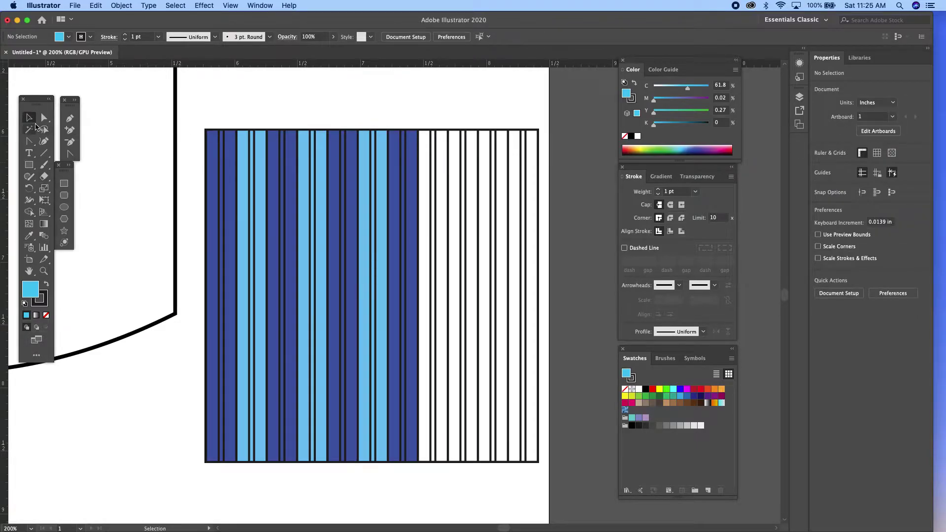
Fill the ninth wide stripe from the left with the dark blue sampled from the seventh one
{"action": "left_click", "coordinate": [448, 174]}
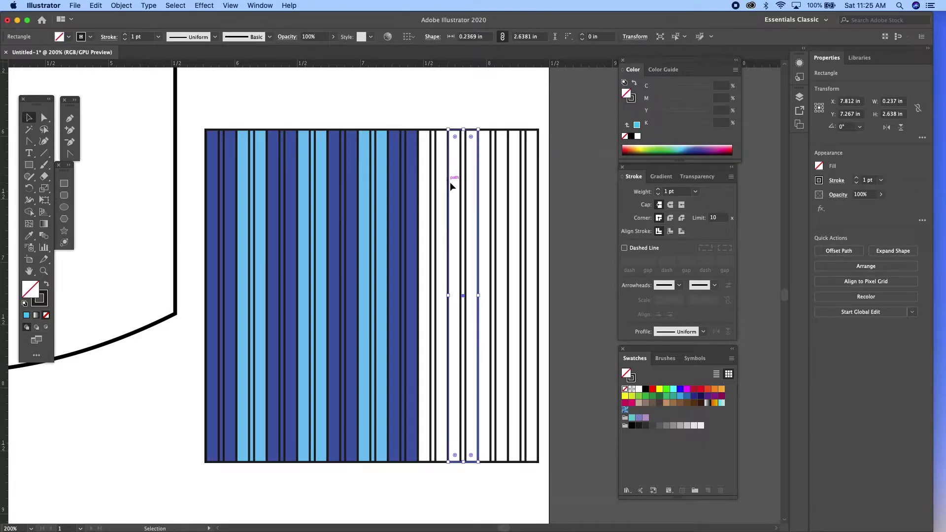
{"action": "left_click", "coordinate": [29, 236]}
{"action": "left_click", "coordinate": [418, 226]}
{"action": "left_click", "coordinate": [29, 117]}
Fill the eighth wide stripe from the left with the light blue sampled from the sixth one
{"action": "left_click", "coordinate": [418, 148]}
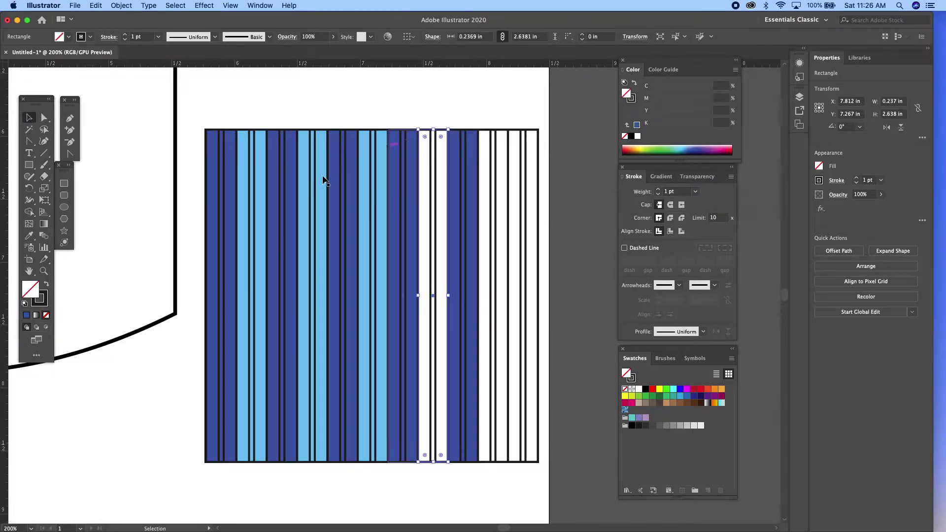
{"action": "left_click", "coordinate": [29, 236]}
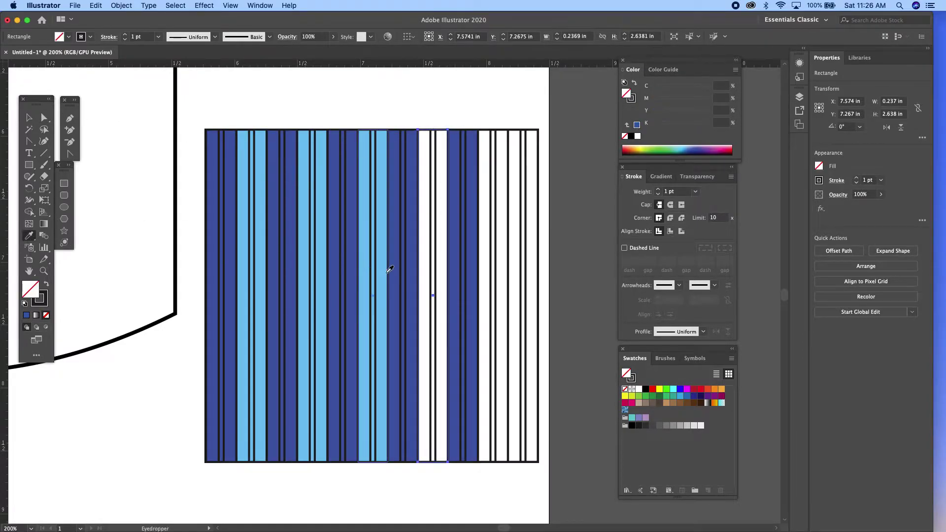
{"action": "left_click", "coordinate": [385, 274]}
{"action": "left_click", "coordinate": [30, 118]}
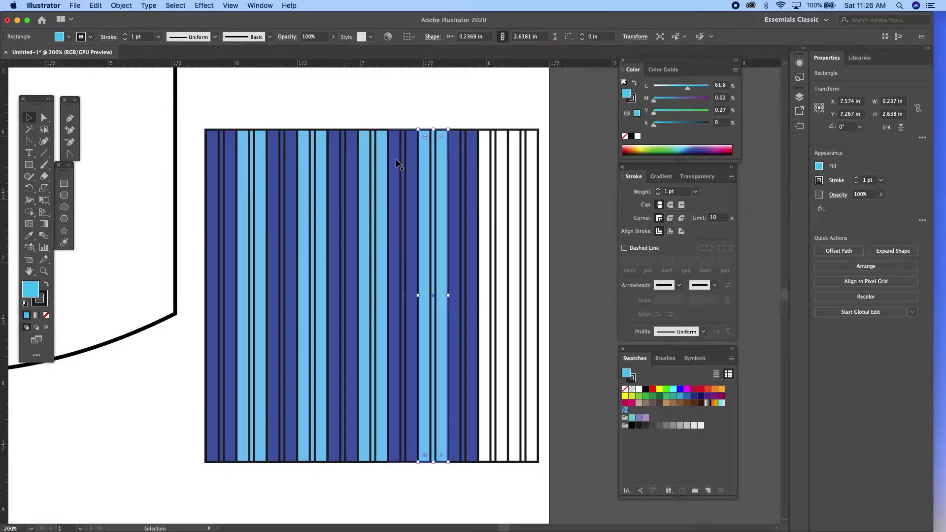
Fill the tenth wide stripe from the left with the light blue sampled from the eighth one
{"action": "left_click", "coordinate": [500, 132]}
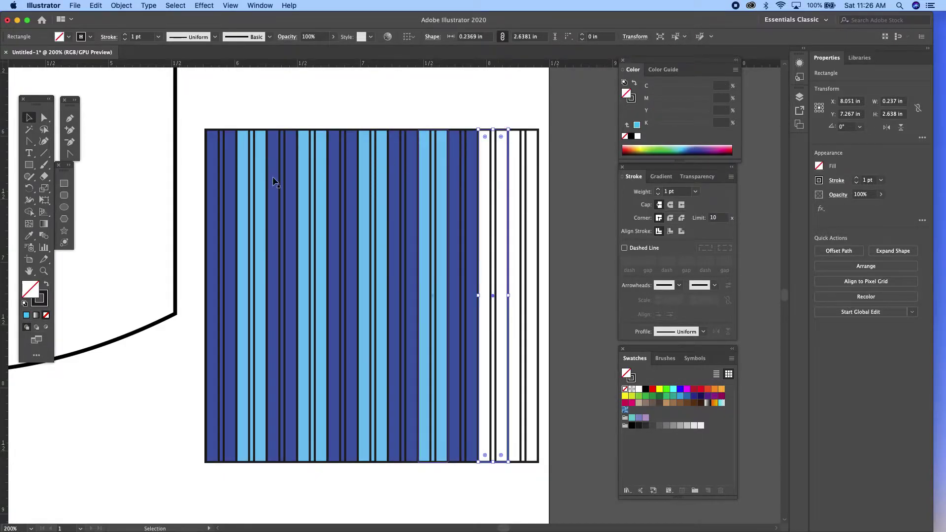
{"action": "left_click", "coordinate": [28, 237]}
{"action": "left_click", "coordinate": [440, 191]}
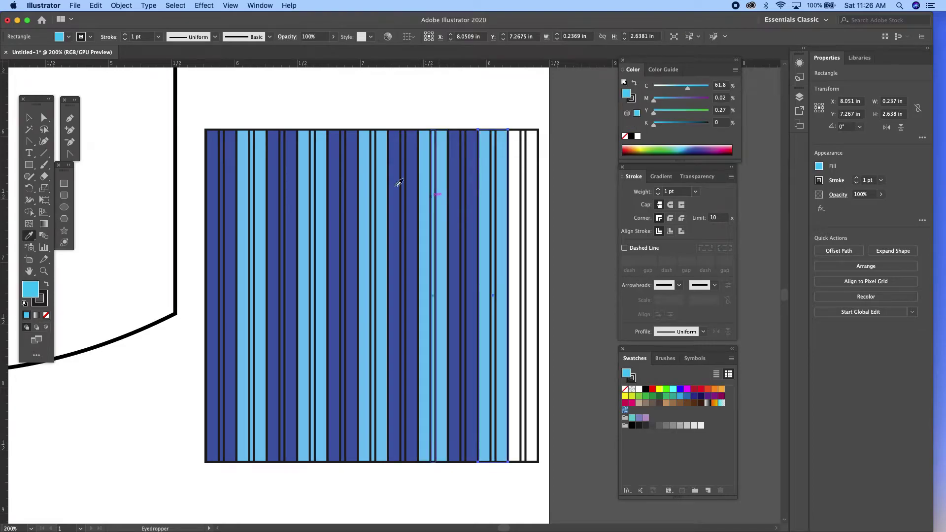
{"action": "left_click", "coordinate": [30, 120]}
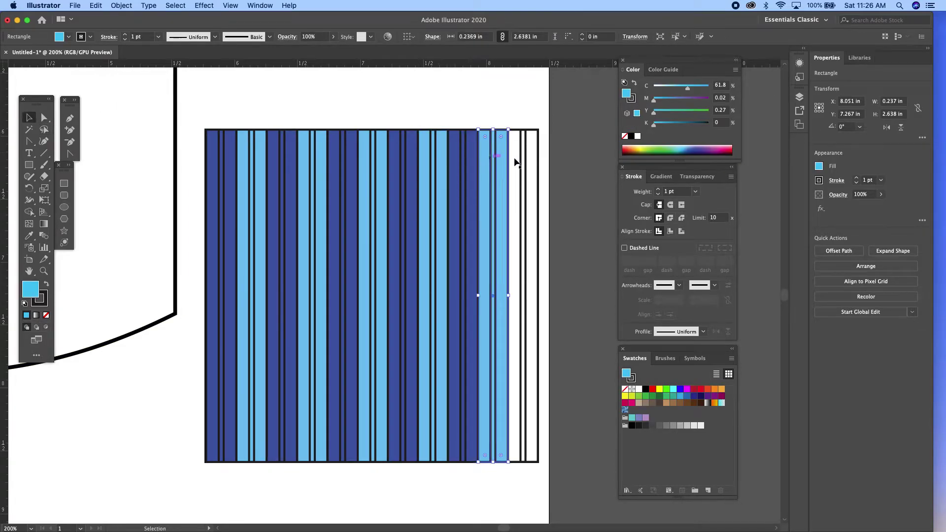
Fill the eleventh, rightmost wide stripe with the dark blue sampled from the ninth one
{"action": "left_click", "coordinate": [537, 135]}
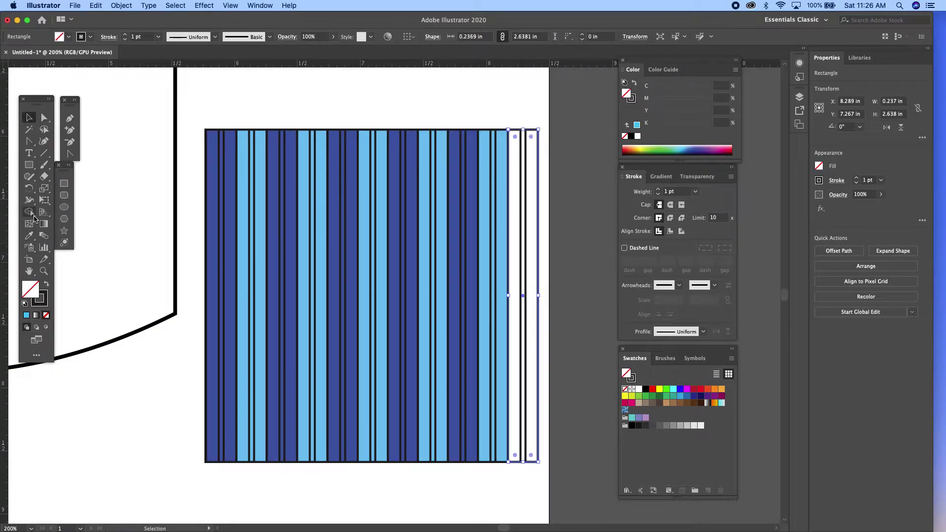
{"action": "left_click", "coordinate": [28, 236]}
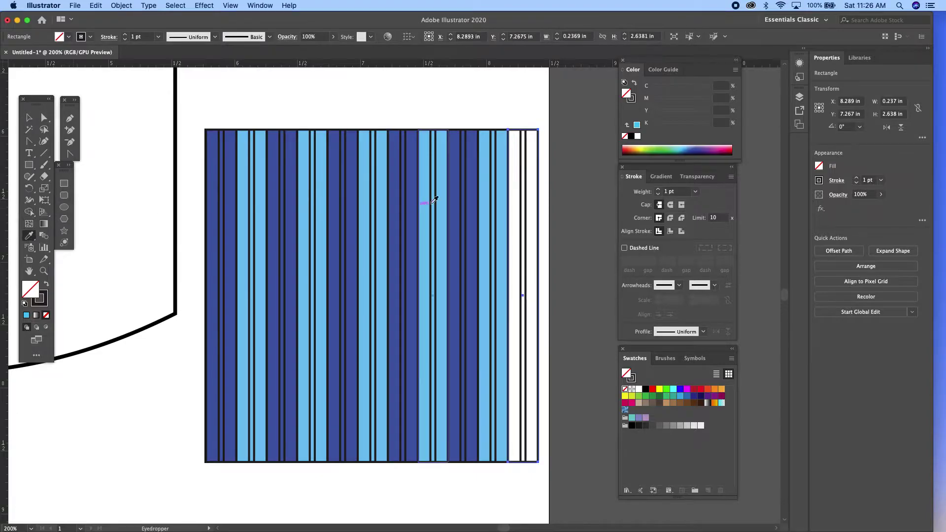
{"action": "left_click", "coordinate": [474, 207]}
{"action": "key", "text": "v"}
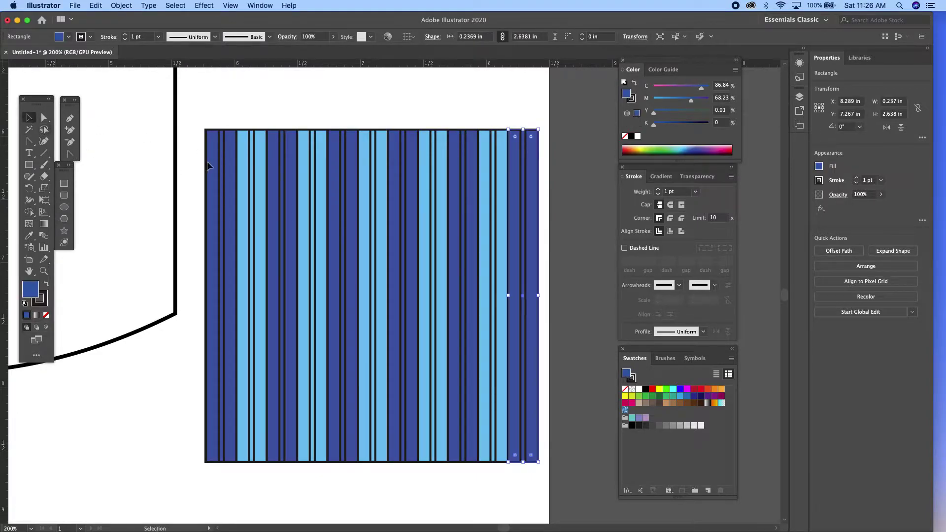
Fill the narrow stripe inside the first wide stripe with the light blue sampled from the second wide stripe
{"action": "left_click", "coordinate": [223, 178]}
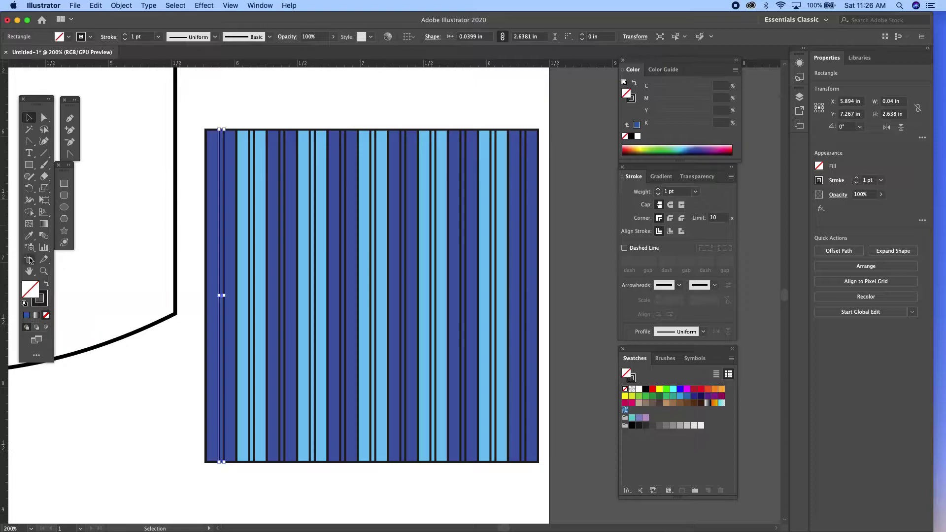
{"action": "left_click", "coordinate": [29, 236]}
{"action": "left_click", "coordinate": [261, 203]}
{"action": "left_click", "coordinate": [29, 117]}
Fill the narrow stripe inside the second wide stripe with the dark blue sampled from the third wide stripe
{"action": "left_click_drag", "start_coordinate": [222, 180], "coordinate": [253, 180]}
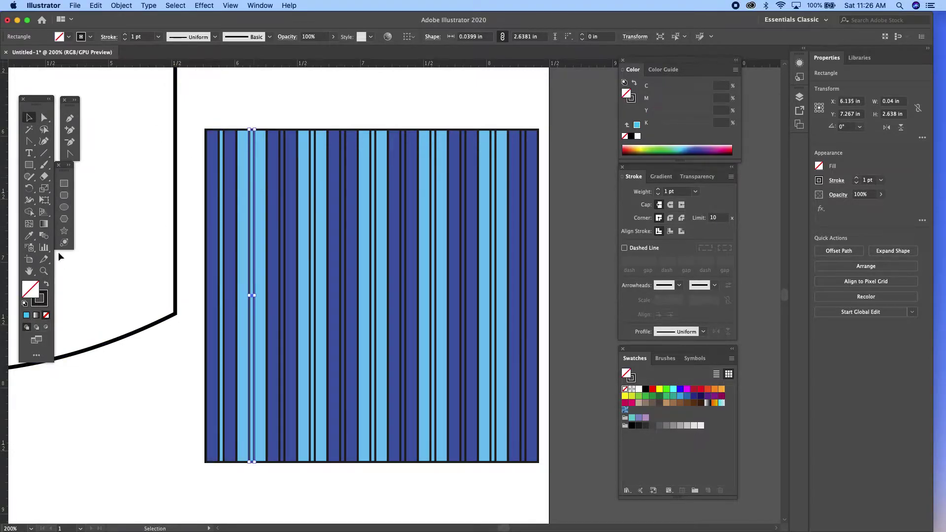
{"action": "left_click", "coordinate": [29, 236]}
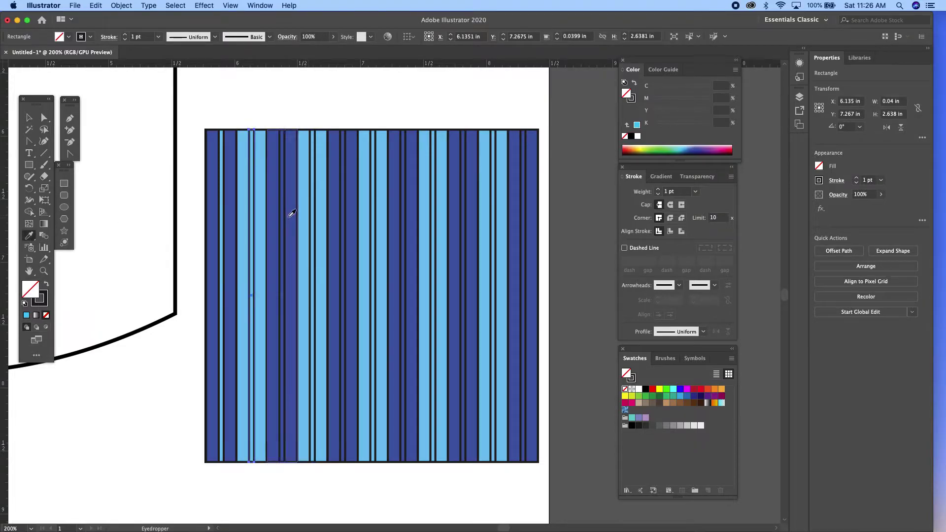
{"action": "left_click", "coordinate": [291, 213]}
{"action": "left_click", "coordinate": [29, 117]}
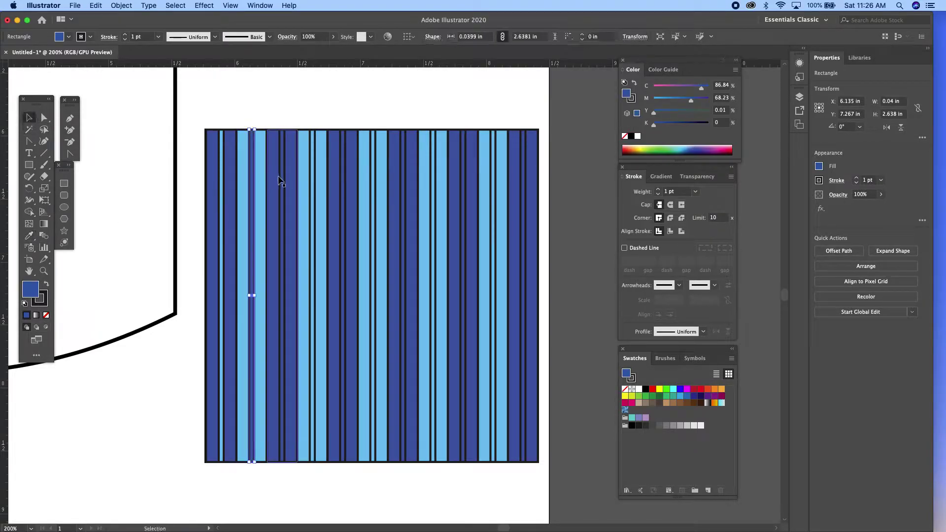
Fill the narrow stripe inside the third wide stripe with the light blue sampled from the fourth wide stripe
{"action": "left_click", "coordinate": [283, 182]}
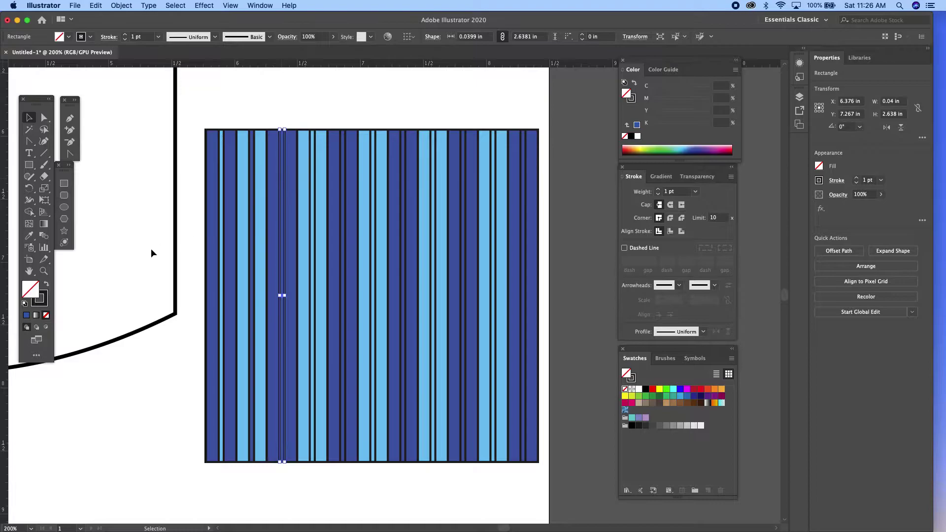
{"action": "left_click", "coordinate": [29, 236]}
{"action": "left_click", "coordinate": [323, 232]}
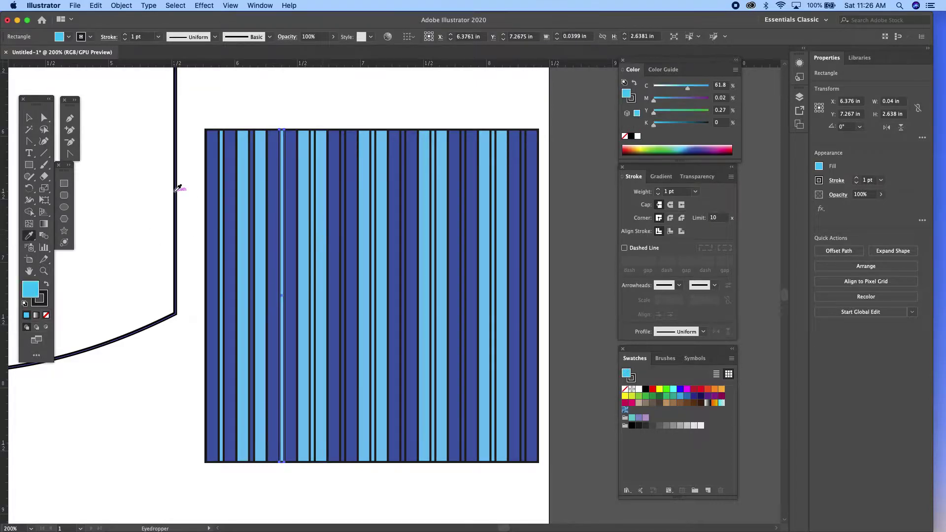
{"action": "left_click", "coordinate": [30, 117]}
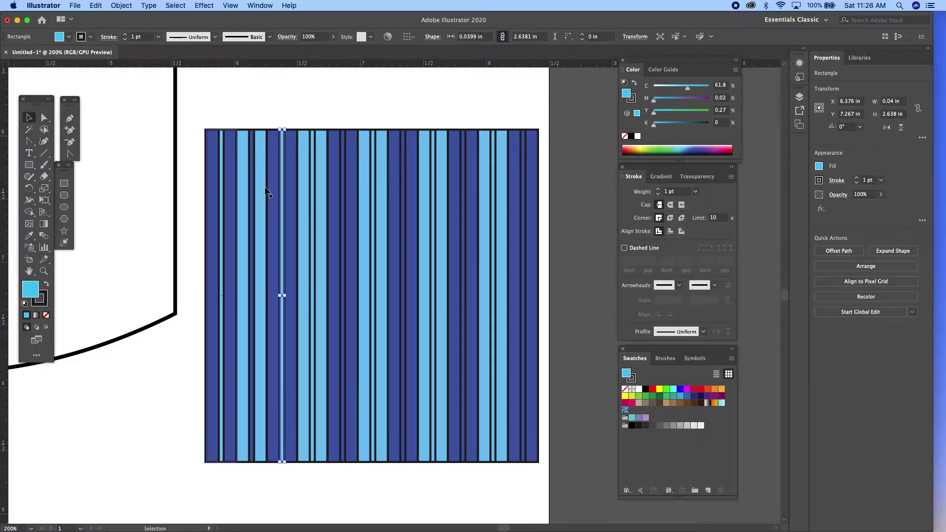
Fill the narrow stripe inside the fourth wide stripe with the dark blue sampled from the fifth wide stripe
{"action": "left_click", "coordinate": [313, 237]}
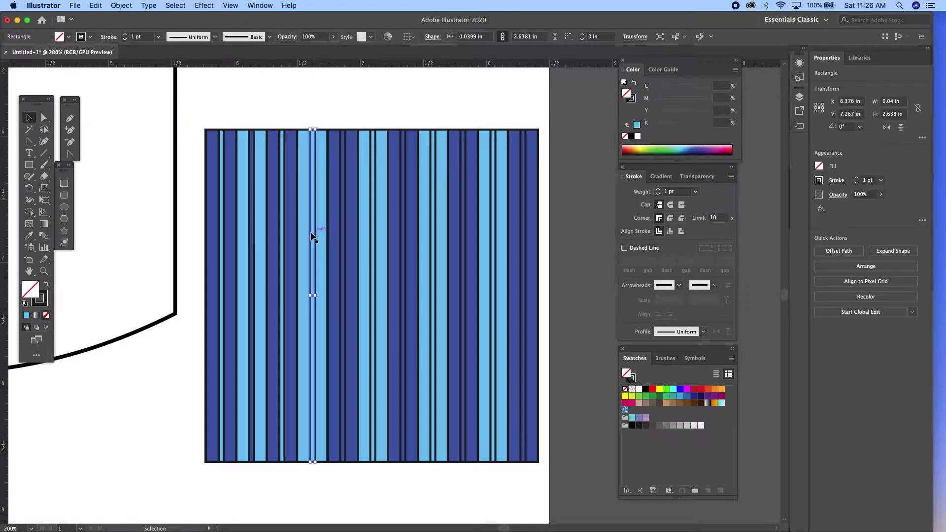
{"action": "left_click", "coordinate": [29, 236]}
{"action": "left_click", "coordinate": [338, 202]}
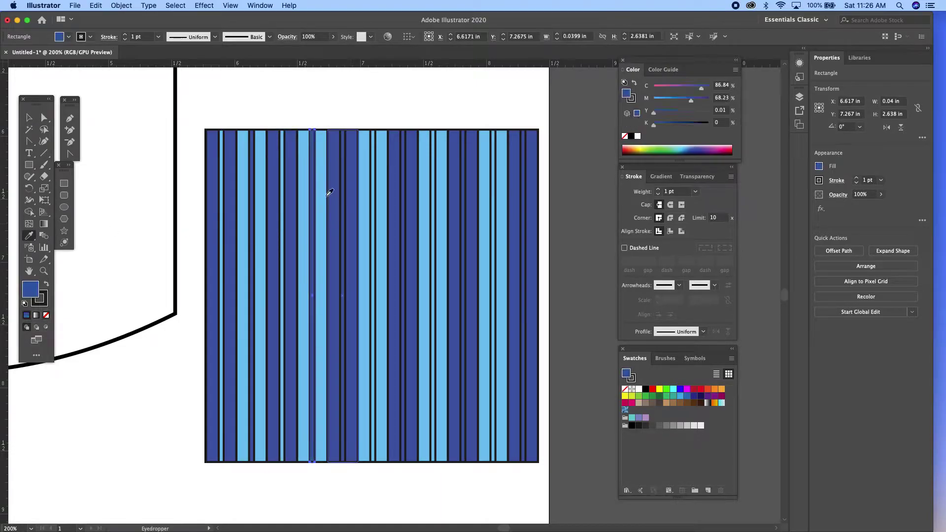
{"action": "left_click", "coordinate": [29, 117]}
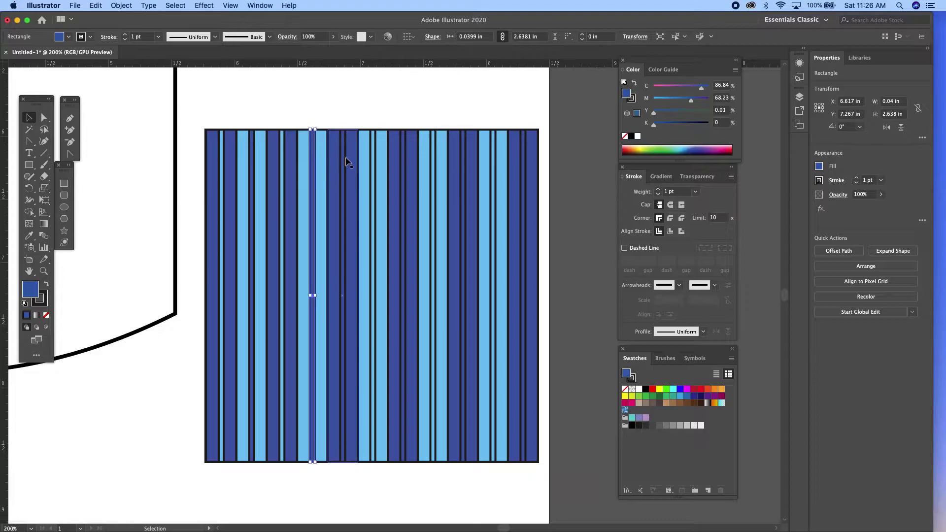
Fill the narrow stripes inside the fifth, seventh, ninth and eleventh wide stripes together with the light blue sampled from the fourth wide stripe
{"action": "left_click", "coordinate": [394, 158], "text": "shift"}
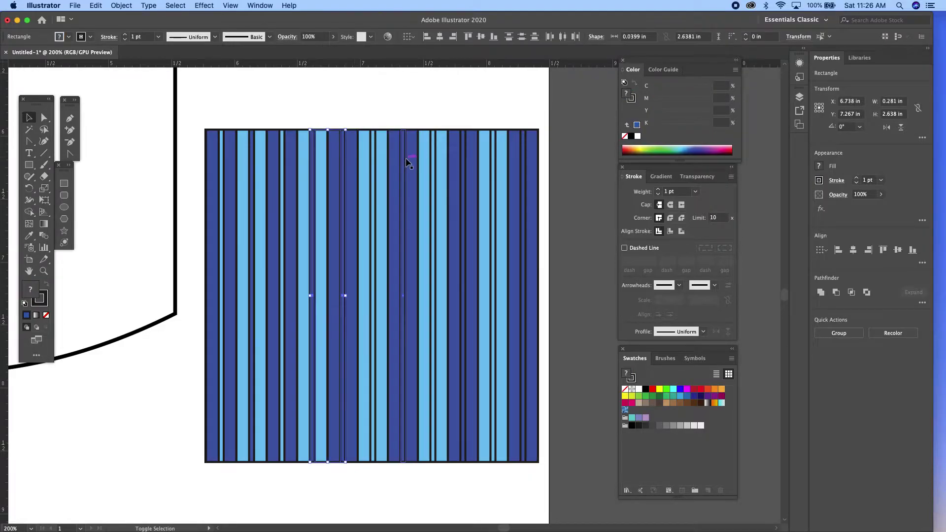
{"action": "left_click", "coordinate": [466, 175], "text": "shift"}
{"action": "left_click", "coordinate": [525, 180], "text": "shift"}
{"action": "left_click", "coordinate": [29, 235]}
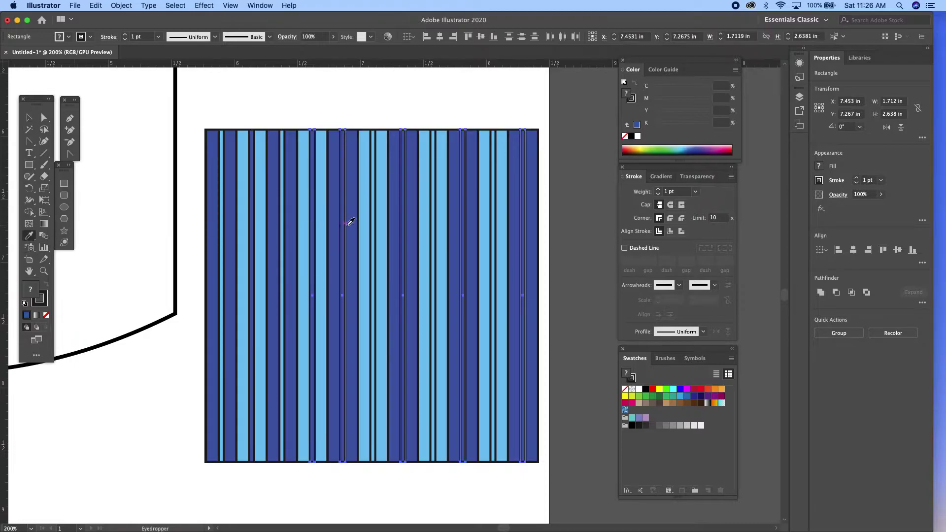
{"action": "left_click", "coordinate": [324, 225]}
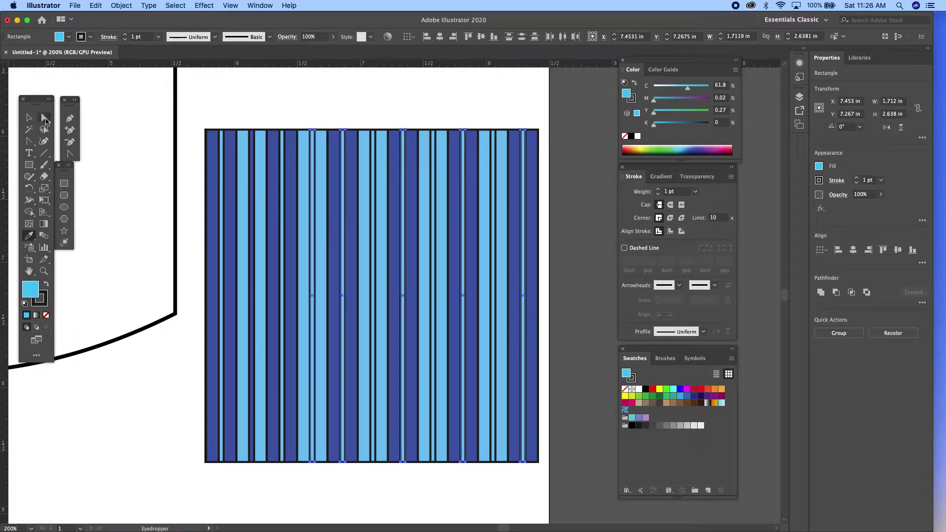
{"action": "left_click", "coordinate": [31, 118]}
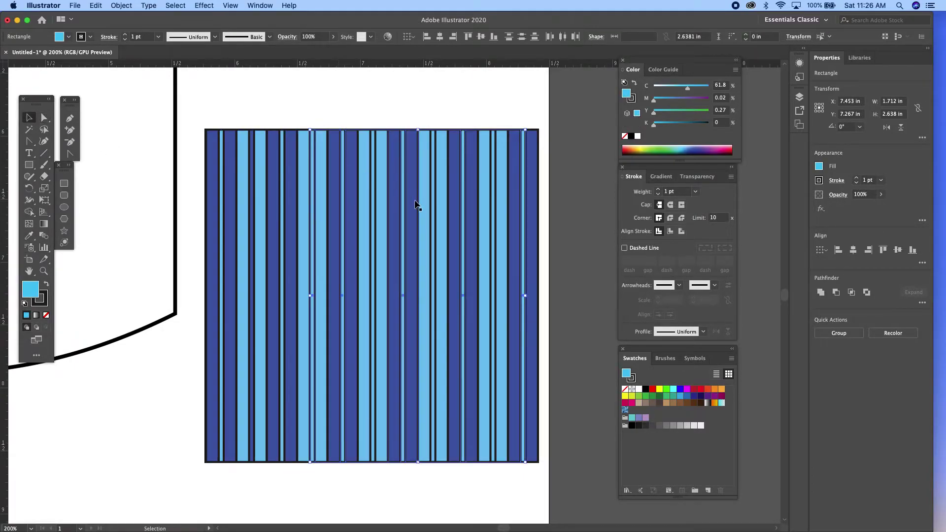
Fill the narrow stripes inside the fourth, sixth, eighth and tenth wide stripes with the dark blue sampled from the third wide stripe, then deselect
{"action": "left_click", "coordinate": [374, 217]}
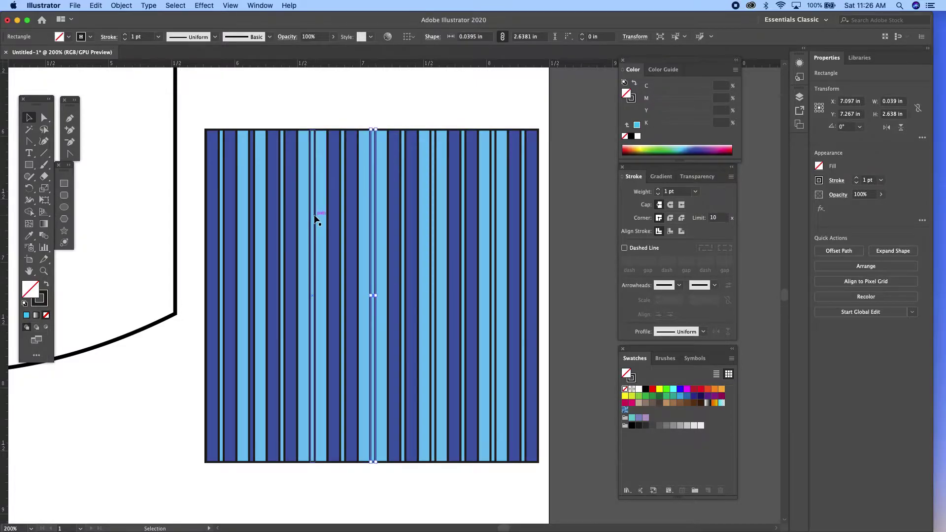
{"action": "left_click", "coordinate": [315, 217], "text": "shift"}
{"action": "left_click", "coordinate": [434, 218], "text": "shift"}
{"action": "left_click", "coordinate": [496, 222], "text": "shift"}
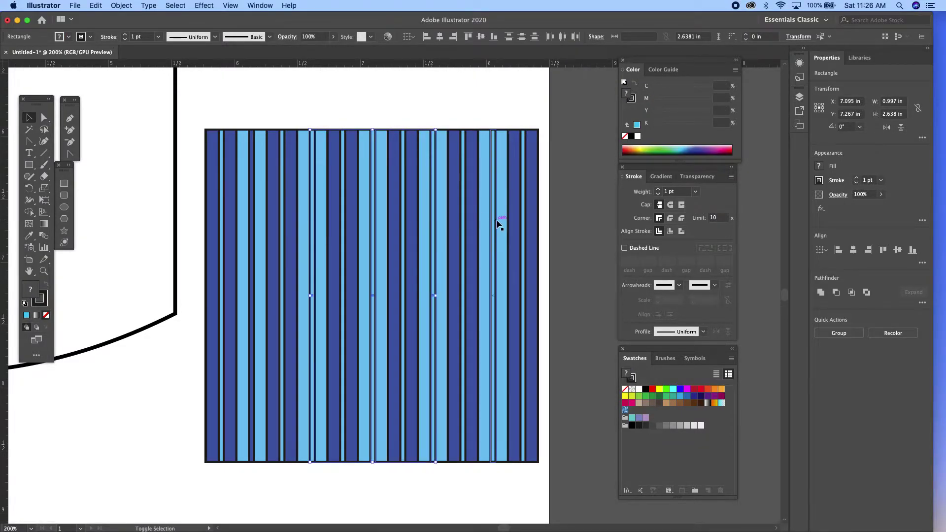
{"action": "left_click", "coordinate": [30, 240]}
{"action": "left_click", "coordinate": [292, 226]}
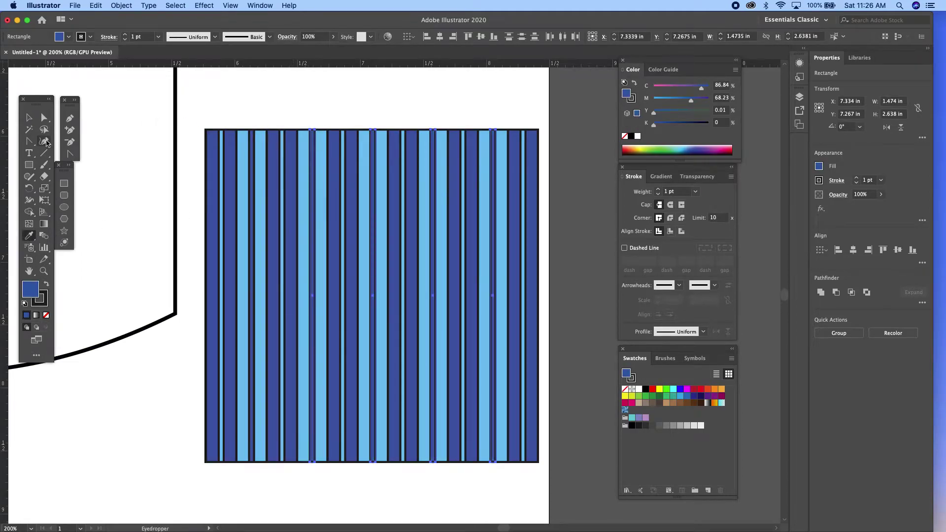
{"action": "left_click", "coordinate": [29, 118]}
{"action": "left_click", "coordinate": [248, 112]}
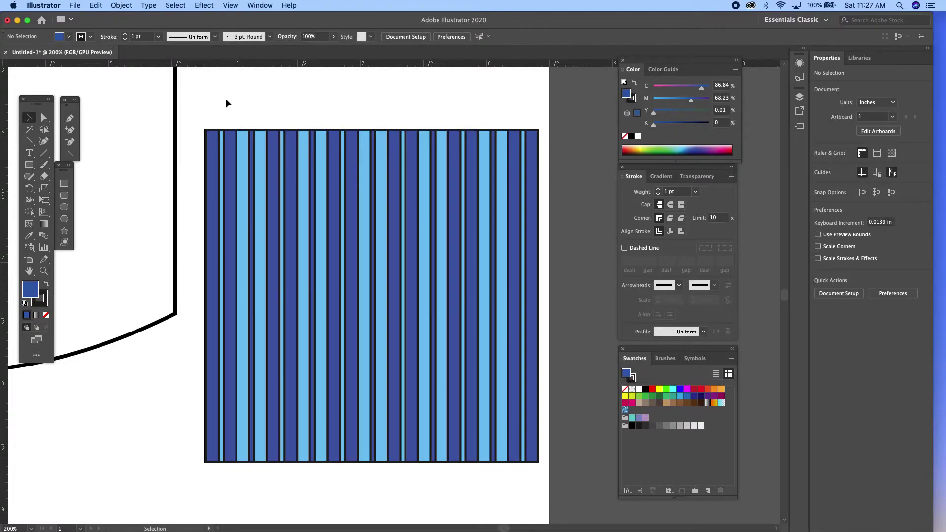
Select the whole striped square, create a copy of it rotated by 90 degrees on top of the original, and deselect
{"action": "left_click", "coordinate": [30, 271]}
{"action": "left_click_drag", "start_coordinate": [342, 272], "coordinate": [312, 268]}
{"action": "key", "text": "v"}
{"action": "left_click_drag", "start_coordinate": [153, 103], "coordinate": [525, 478]}
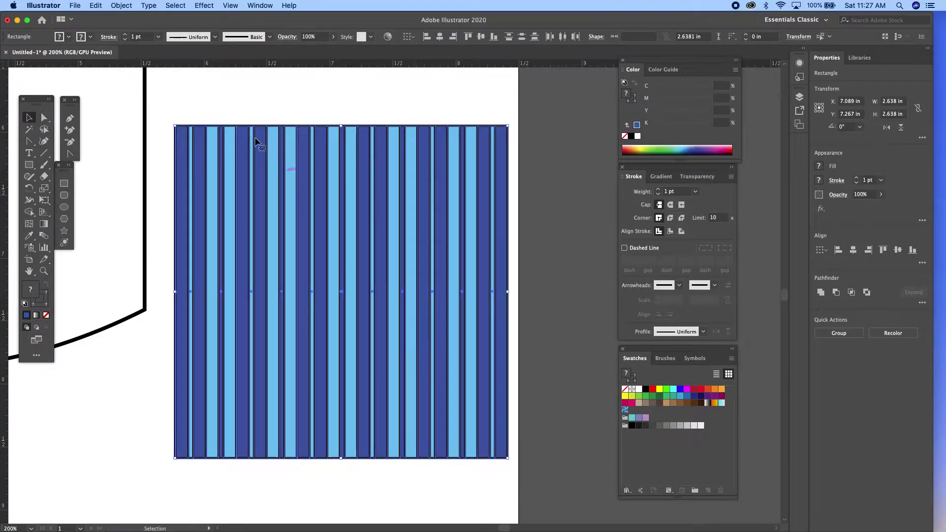
{"action": "left_click", "coordinate": [127, 6]}
{"action": "mouse_move", "coordinate": [130, 17]}
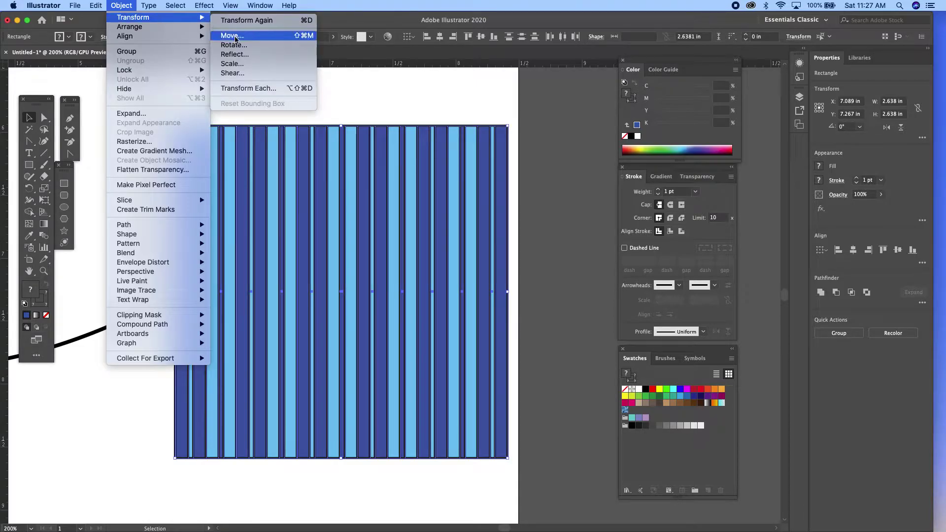
{"action": "left_click", "coordinate": [233, 45]}
{"action": "type", "text": "90"}
{"action": "left_click", "coordinate": [534, 312]}
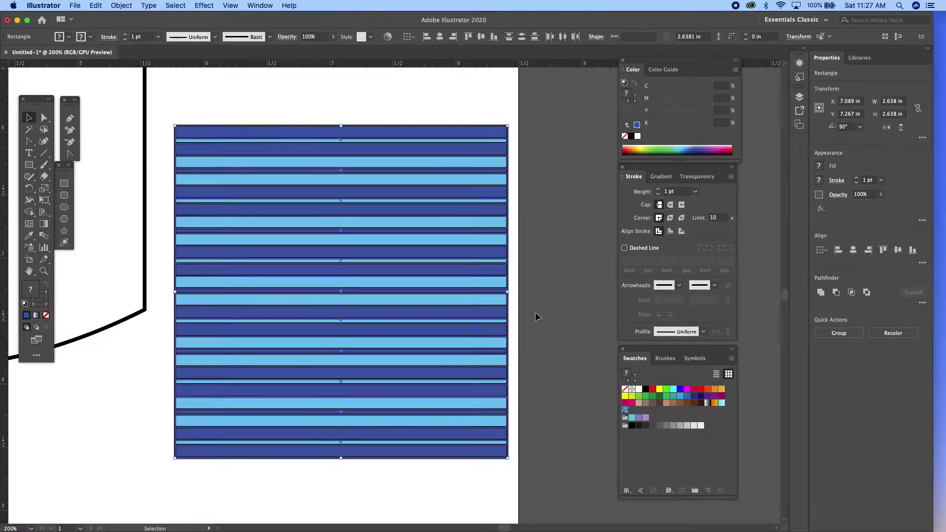
{"action": "left_click", "coordinate": [265, 97]}
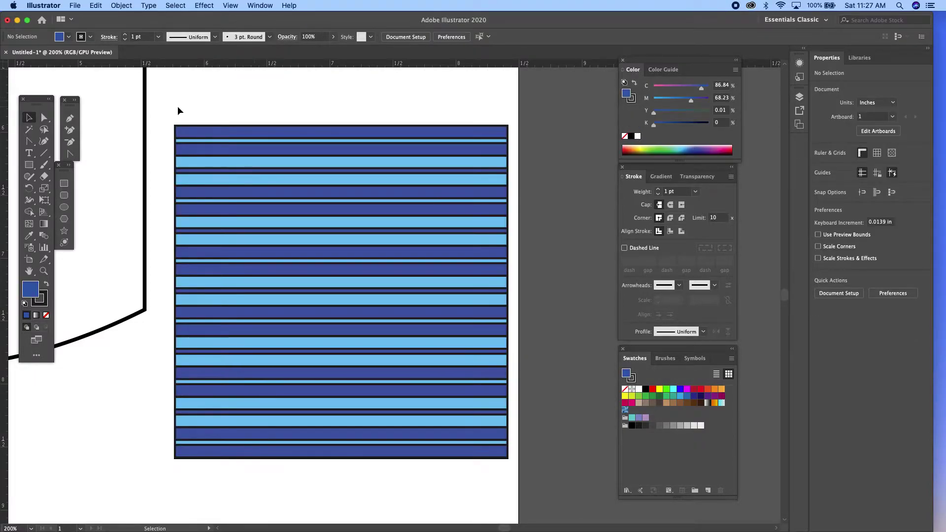
Select both the vertical and horizontal stripe sets, set their opacity to 50%, and deselect
{"action": "left_click_drag", "start_coordinate": [172, 105], "coordinate": [515, 419]}
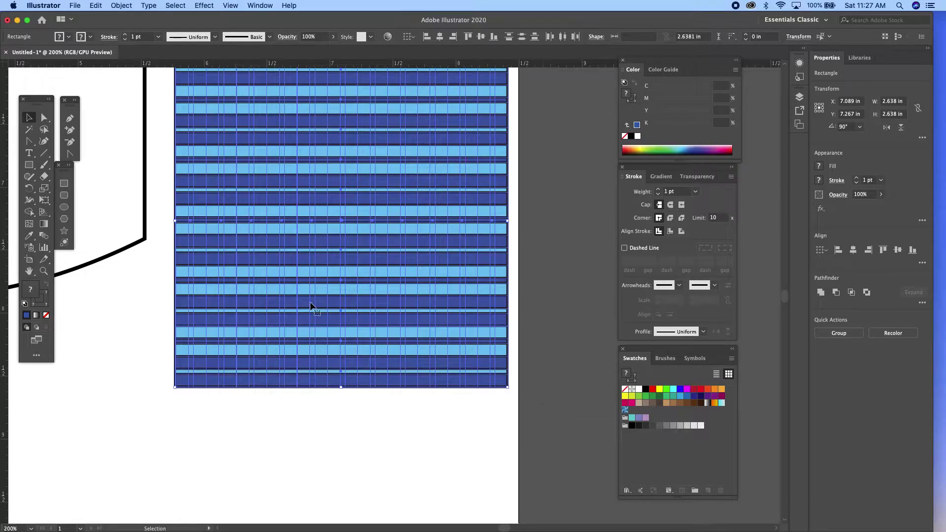
{"action": "key", "text": "h"}
{"action": "left_click_drag", "start_coordinate": [407, 236], "coordinate": [387, 292]}
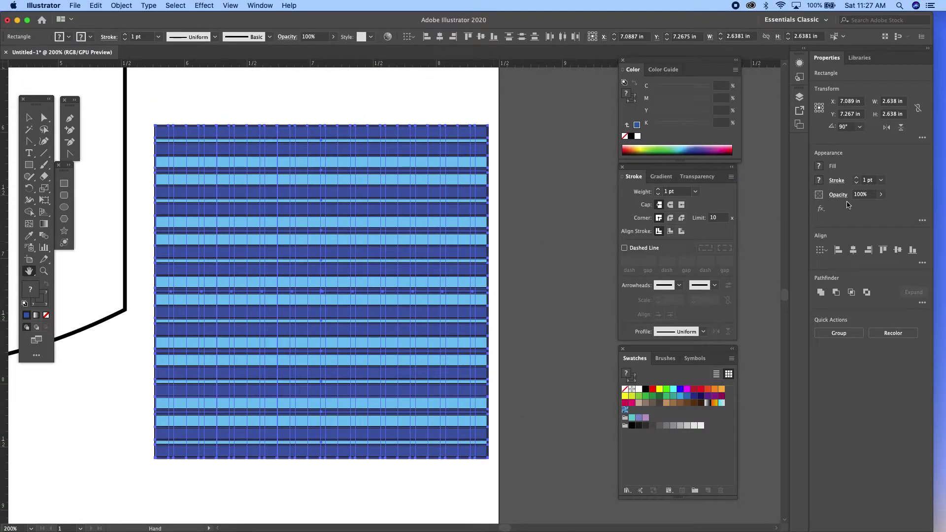
{"action": "left_click", "coordinate": [882, 196]}
{"action": "left_click_drag", "start_coordinate": [861, 213], "coordinate": [862, 213]}
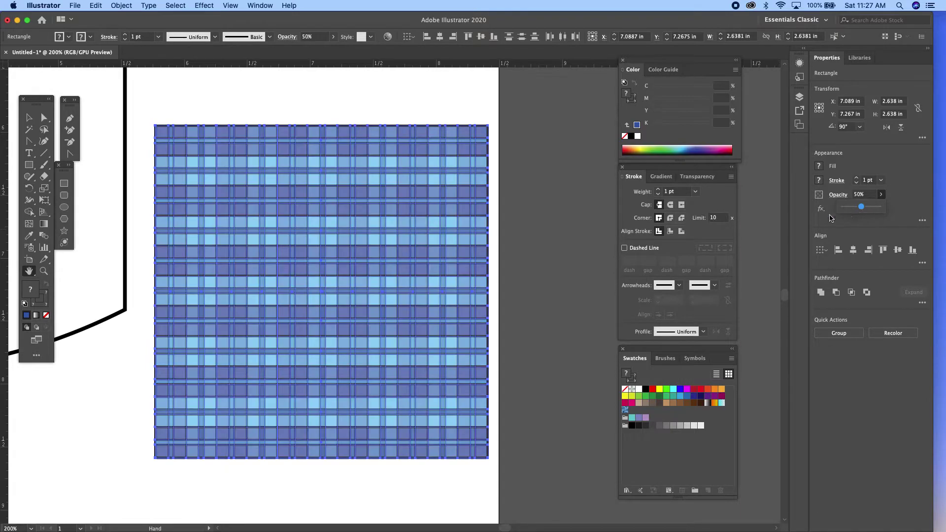
{"action": "left_click", "coordinate": [29, 117]}
{"action": "left_click", "coordinate": [280, 110]}
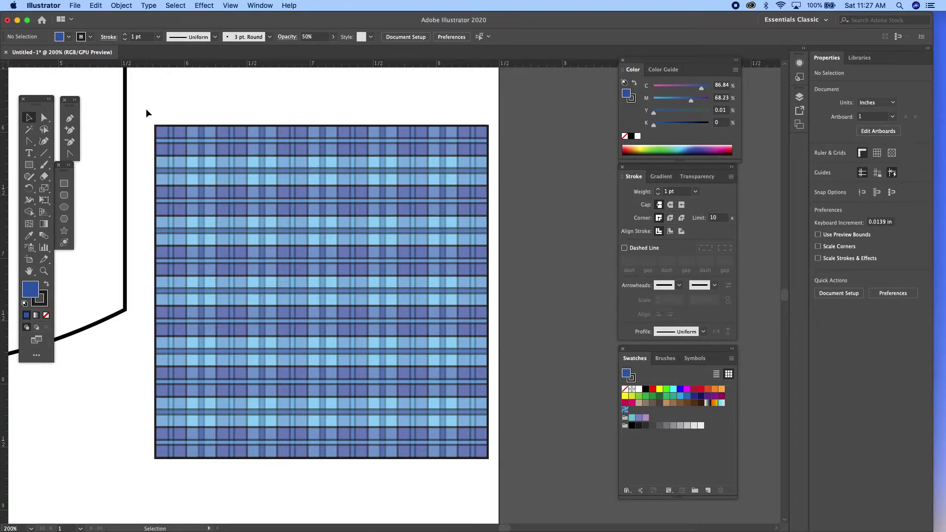
Select all the vertical and horizontal stripes of the plaid square, remove their stroke, and deselect
{"action": "left_click_drag", "start_coordinate": [152, 117], "coordinate": [513, 494]}
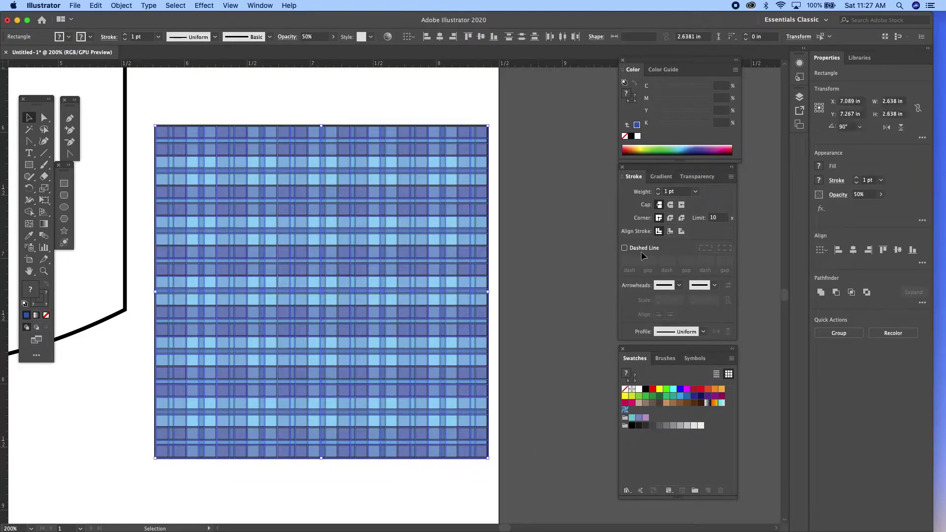
{"action": "left_click", "coordinate": [633, 101]}
{"action": "left_click", "coordinate": [631, 138]}
{"action": "left_click", "coordinate": [624, 137]}
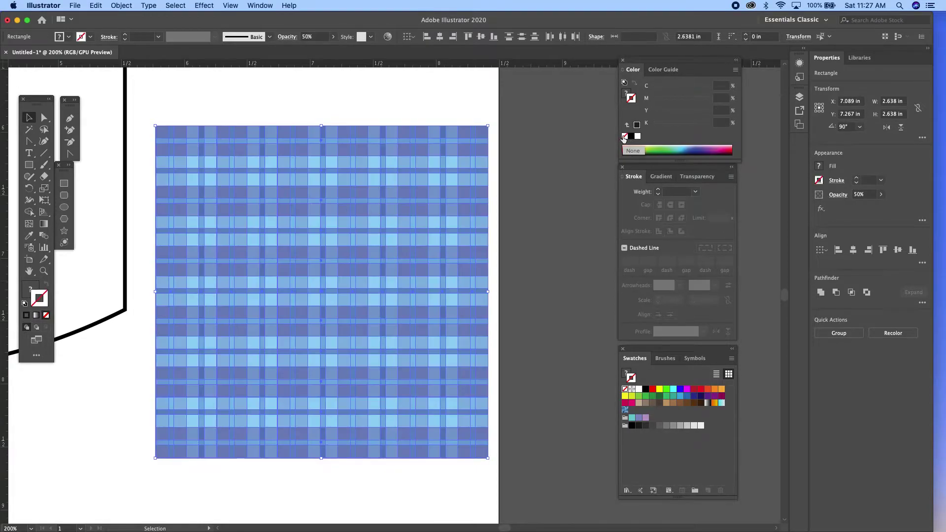
{"action": "left_click", "coordinate": [416, 90]}
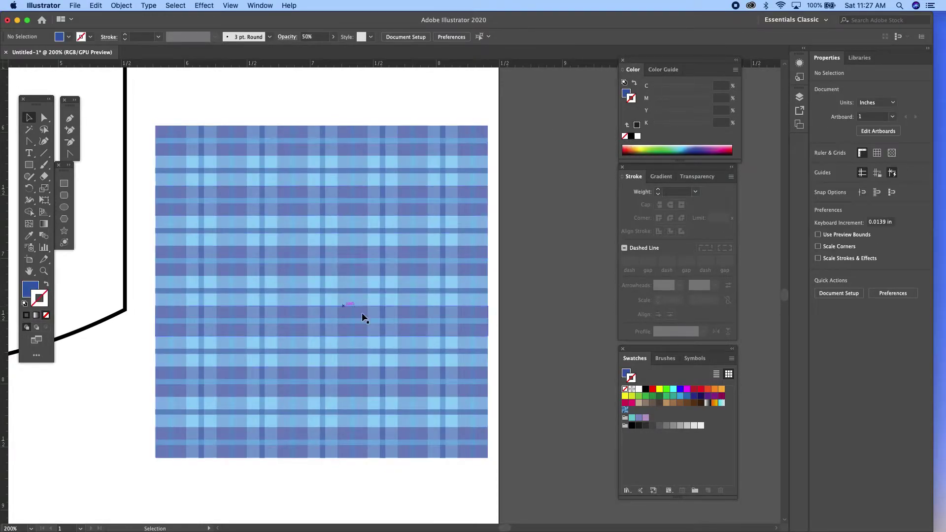
{"action": "left_click", "coordinate": [233, 126]}
{"action": "left_click", "coordinate": [241, 106]}
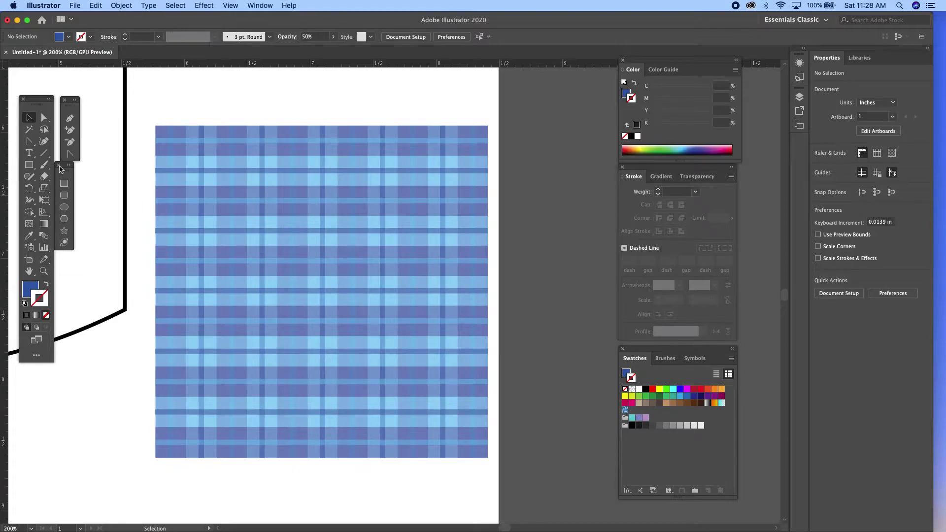
Draw a square about 2.63 in wide covering the plaid and give it no fill and no stroke
{"action": "left_click", "coordinate": [29, 165]}
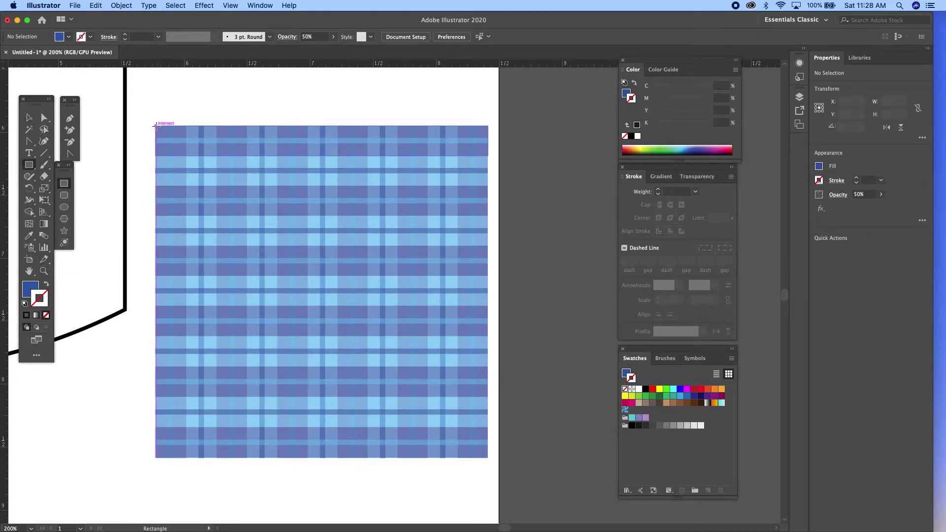
{"action": "left_click", "coordinate": [29, 118]}
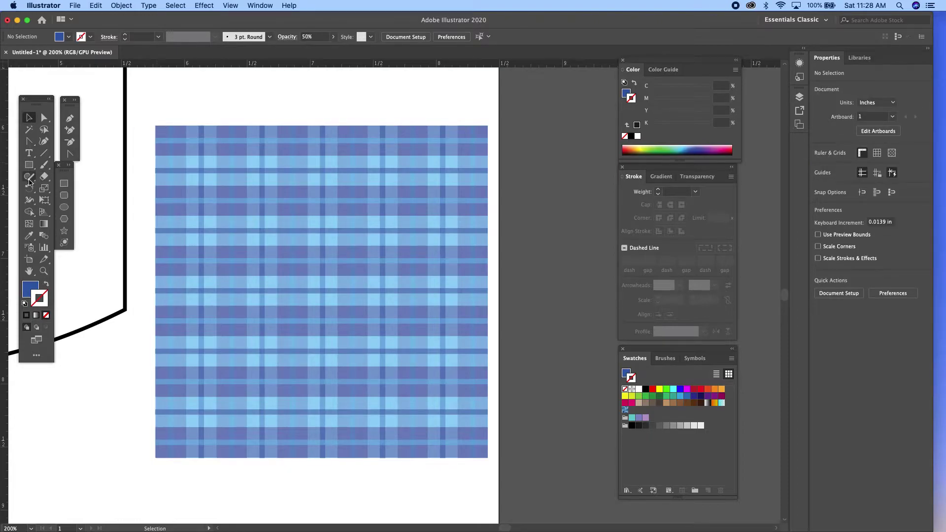
{"action": "key", "text": "m"}
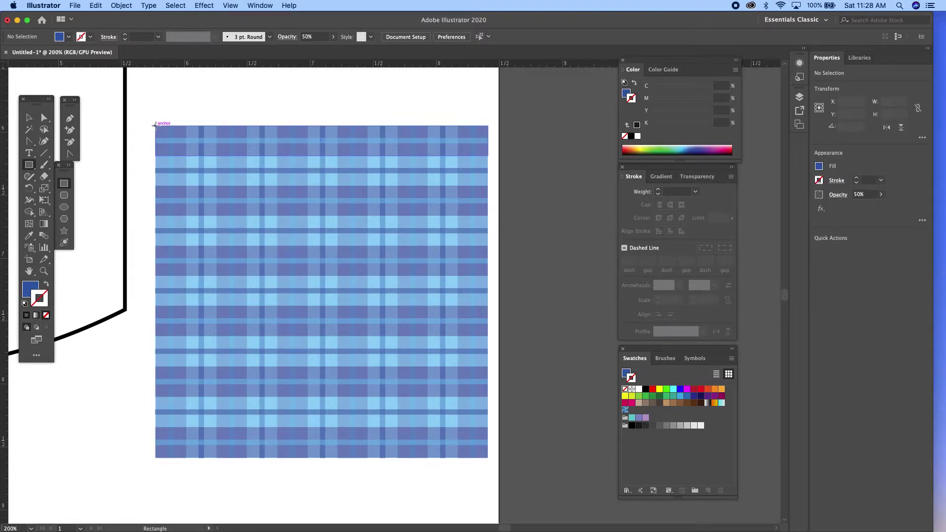
{"action": "left_click_drag", "start_coordinate": [155, 125], "coordinate": [487, 457]}
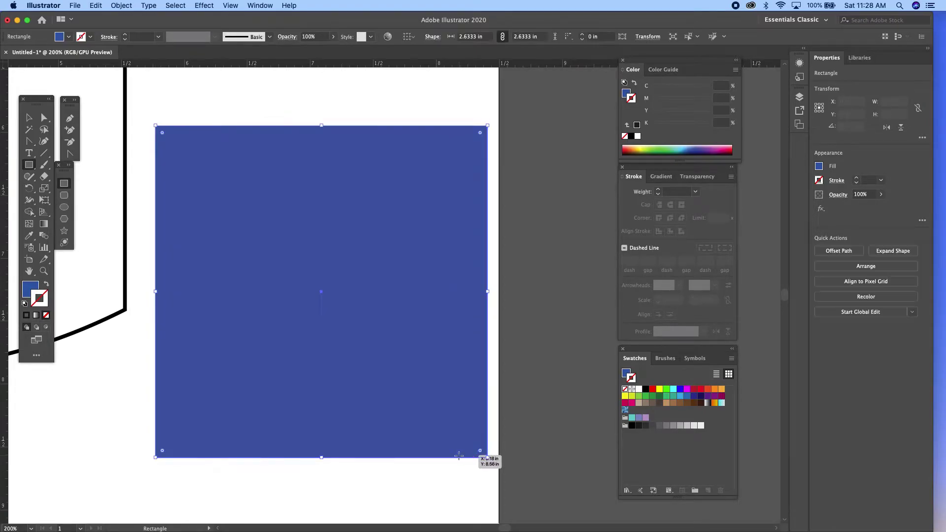
{"action": "left_click", "coordinate": [626, 94]}
{"action": "left_click", "coordinate": [625, 138]}
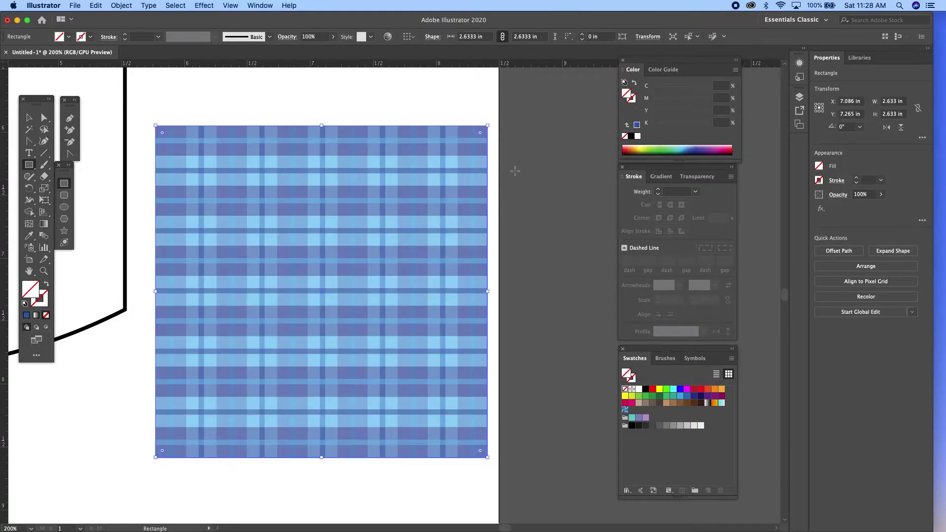
Send the unfilled bounding square to the back, behind the plaid stripes, and deselect it
{"action": "left_click", "coordinate": [116, 6]}
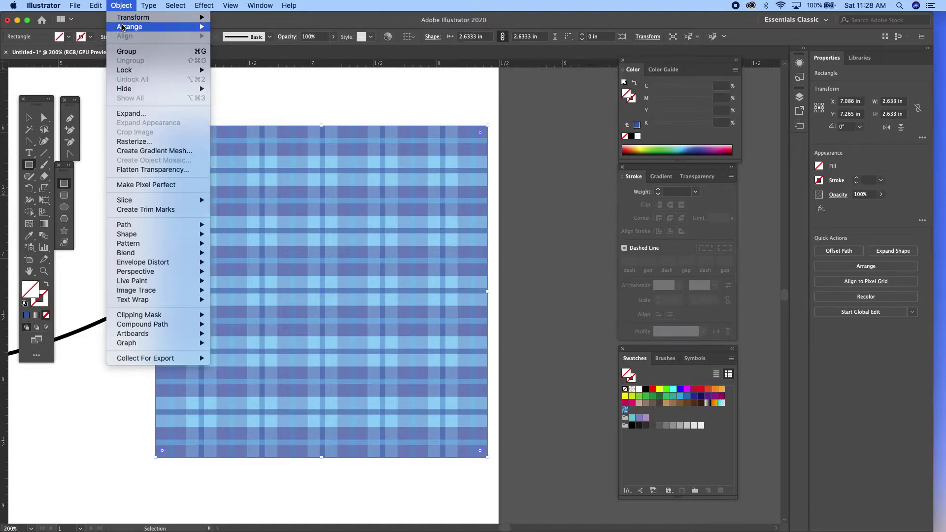
{"action": "mouse_move", "coordinate": [196, 30]}
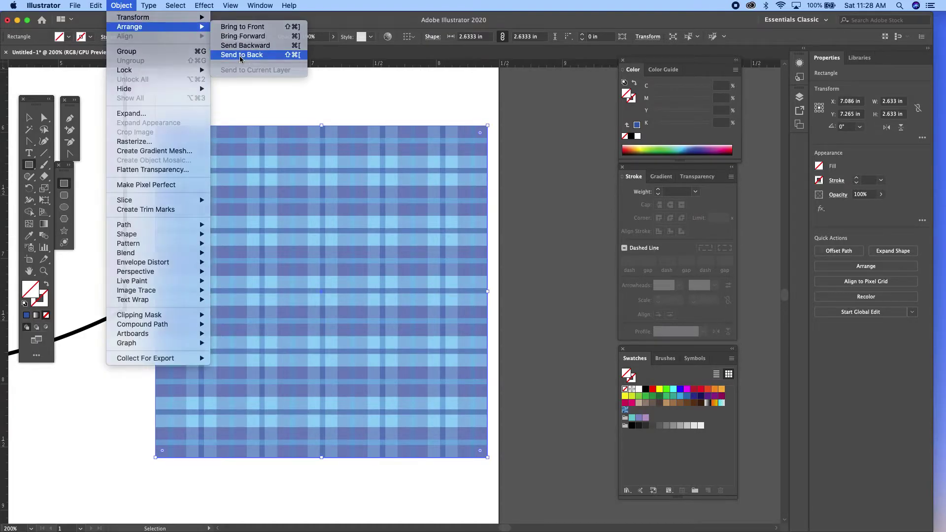
{"action": "left_click", "coordinate": [242, 56]}
{"action": "left_click", "coordinate": [29, 117]}
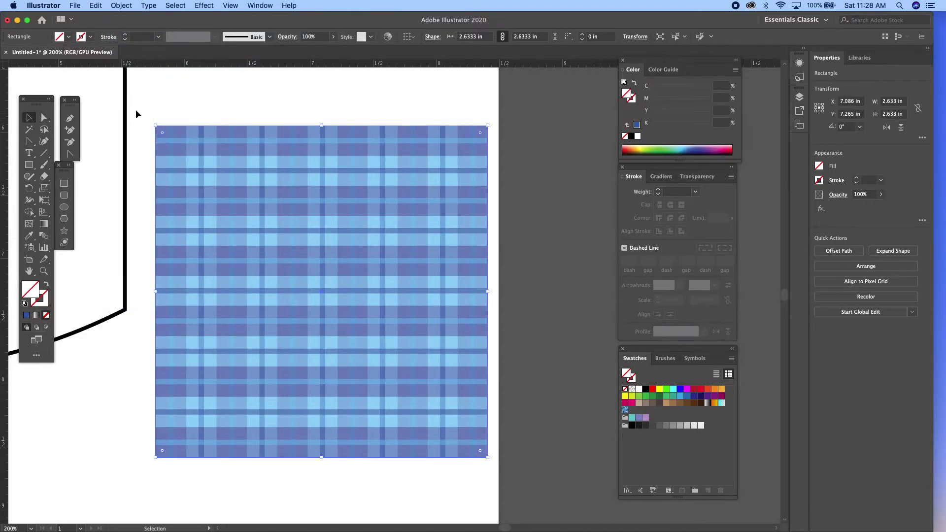
{"action": "left_click", "coordinate": [172, 109]}
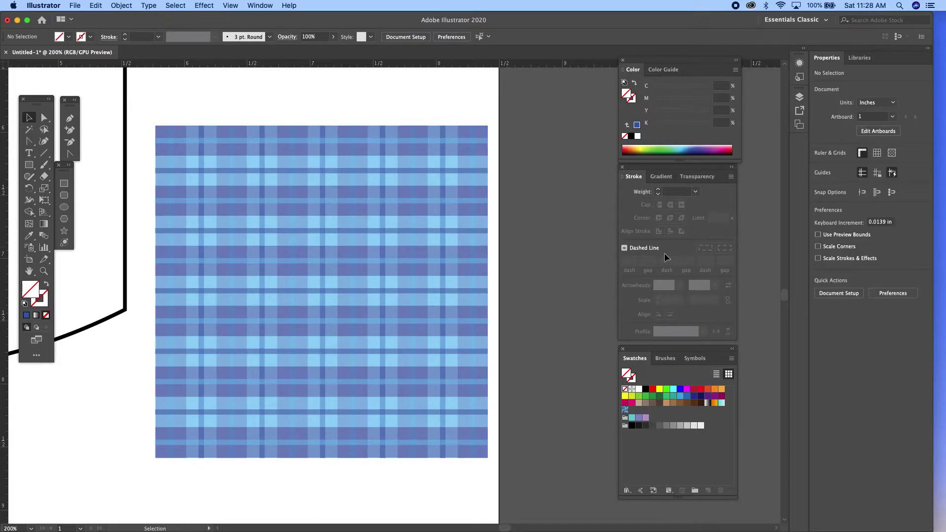
Select the plaid stripes together with their bounding square and add them to the swatches as a pattern
{"action": "left_click_drag", "start_coordinate": [151, 111], "coordinate": [512, 493]}
{"action": "left_click_drag", "start_coordinate": [373, 373], "coordinate": [665, 442]}
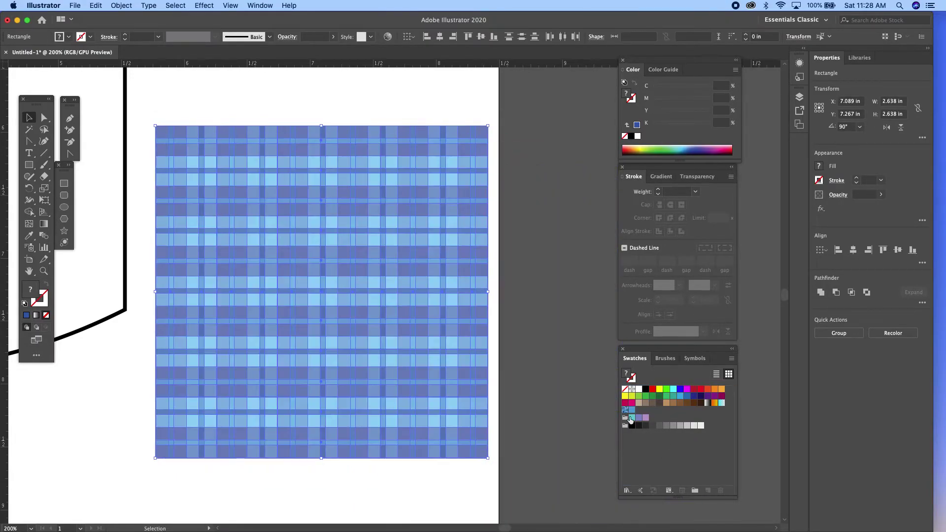
{"action": "left_click_drag", "start_coordinate": [631, 415], "coordinate": [360, 460]}
Try the plaid pattern swatch as the fill of the shirt outline, set the fill back to none, and deselect
{"action": "left_click", "coordinate": [29, 271]}
{"action": "scroll", "coordinate": [349, 338], "scroll_direction": "left", "scroll_amount": 10}
{"action": "scroll", "coordinate": [348, 338], "scroll_direction": "up", "scroll_amount": 3}
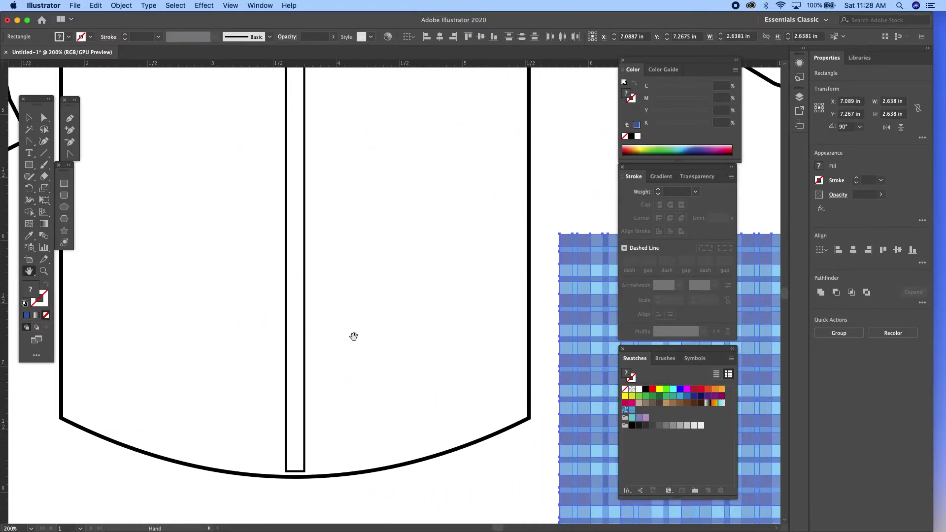
{"action": "scroll", "coordinate": [342, 303], "scroll_direction": "up", "scroll_amount": 3}
{"action": "left_click", "coordinate": [44, 271]}
{"action": "left_click_drag", "start_coordinate": [393, 252], "coordinate": [164, 235]}
{"action": "left_click", "coordinate": [29, 271]}
{"action": "left_click_drag", "start_coordinate": [391, 220], "coordinate": [299, 263]}
{"action": "left_click", "coordinate": [30, 117]}
{"action": "left_click", "coordinate": [178, 129]}
{"action": "left_click", "coordinate": [398, 179]}
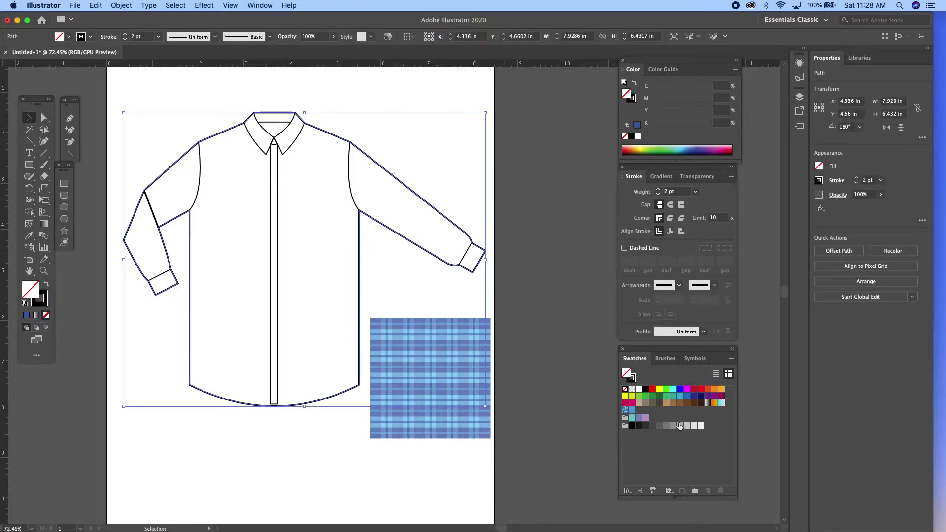
{"action": "left_click", "coordinate": [633, 411]}
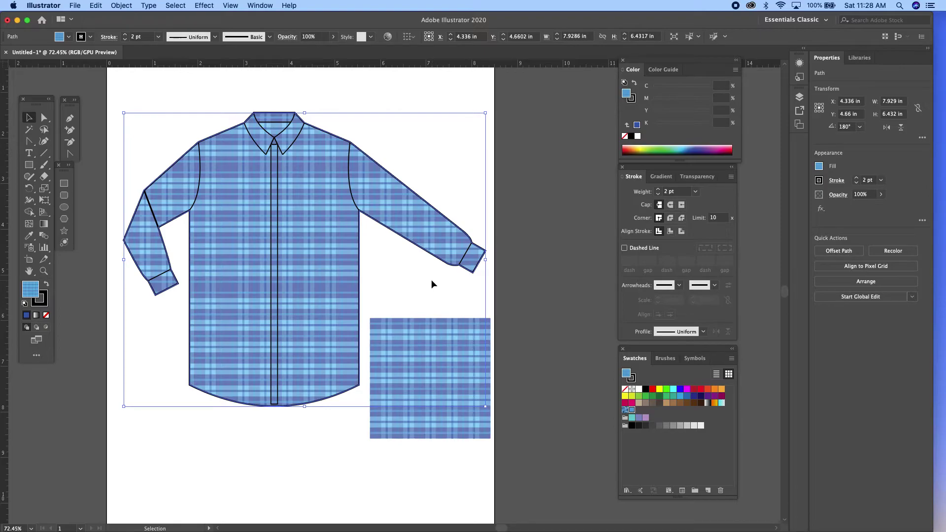
{"action": "left_click", "coordinate": [625, 390]}
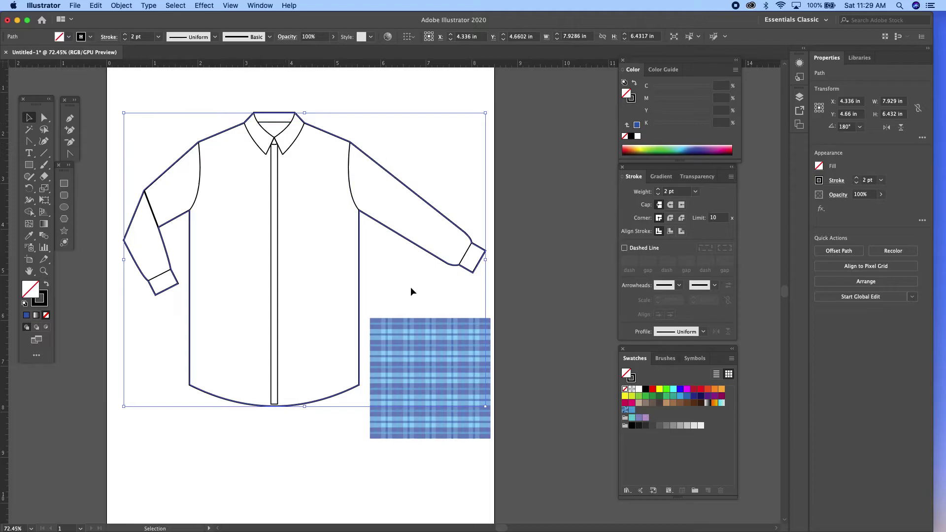
{"action": "left_click", "coordinate": [415, 251]}
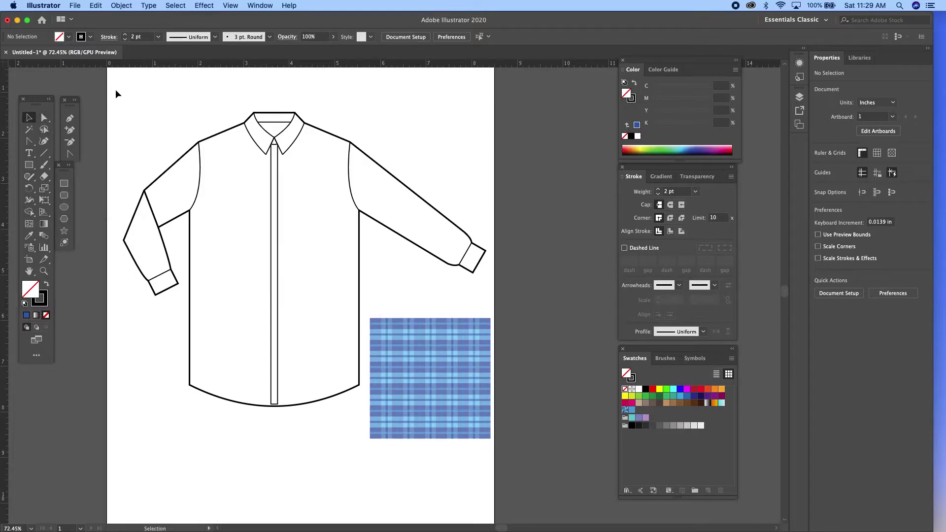
Move the whole plaid square off the artboard beside the upper part of the shirt, and deselect it
{"action": "left_click_drag", "start_coordinate": [369, 308], "coordinate": [491, 461]}
{"action": "left_click_drag", "start_coordinate": [429, 402], "coordinate": [565, 152]}
{"action": "left_click", "coordinate": [392, 142]}
Select the whole shirt and use the Shape Builder to separate the sleeve sections and cuffs from the body, then deselect
{"action": "left_click_drag", "start_coordinate": [125, 97], "coordinate": [493, 475]}
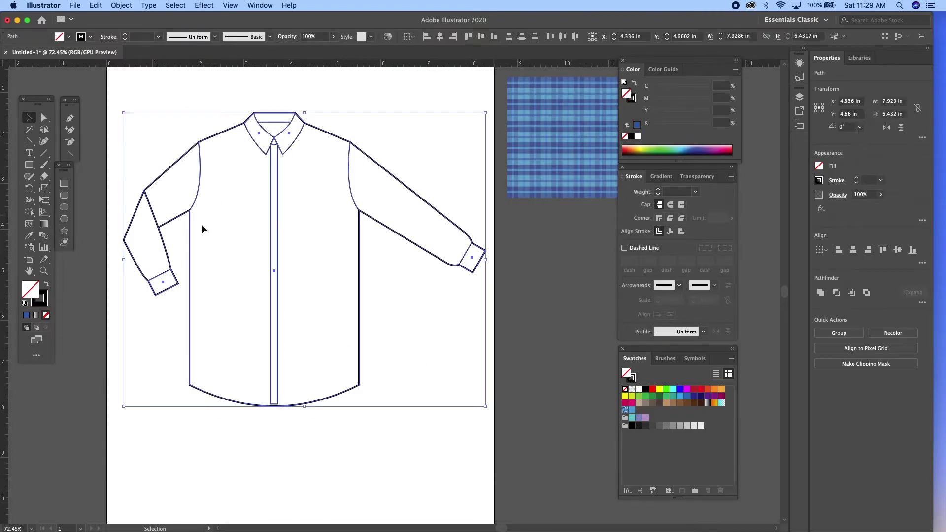
{"action": "left_click", "coordinate": [30, 213]}
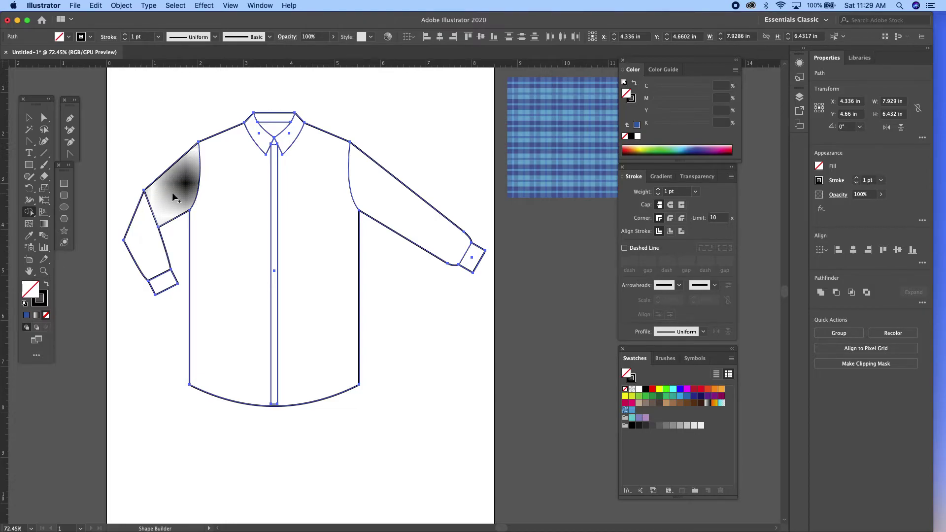
{"action": "left_click", "coordinate": [405, 218]}
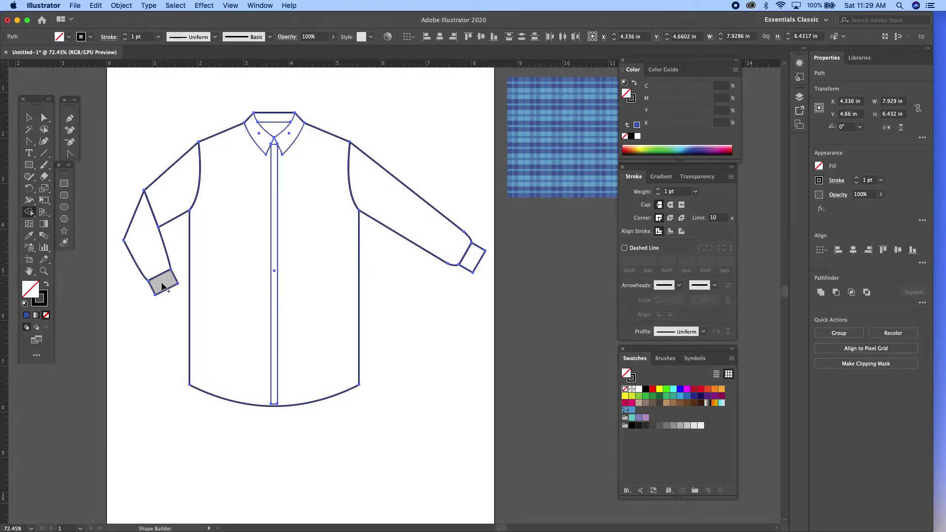
{"action": "key", "text": "v"}
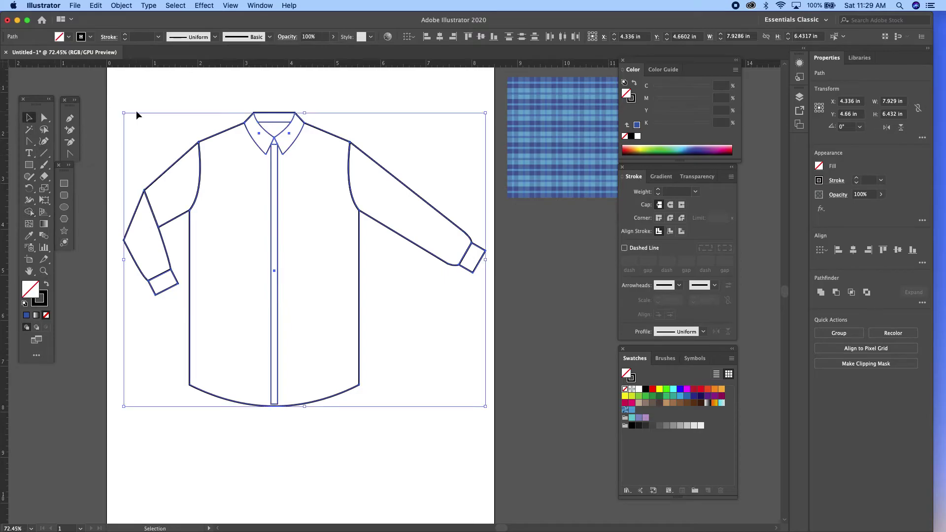
{"action": "left_click", "coordinate": [136, 115]}
Move the sleeve pieces away from the body to check that they are separate shapes, then undo the moves and deselect
{"action": "left_click_drag", "start_coordinate": [169, 182], "coordinate": [154, 134]}
{"action": "left_click_drag", "start_coordinate": [443, 216], "coordinate": [463, 152]}
{"action": "left_click_drag", "start_coordinate": [163, 243], "coordinate": [140, 234]}
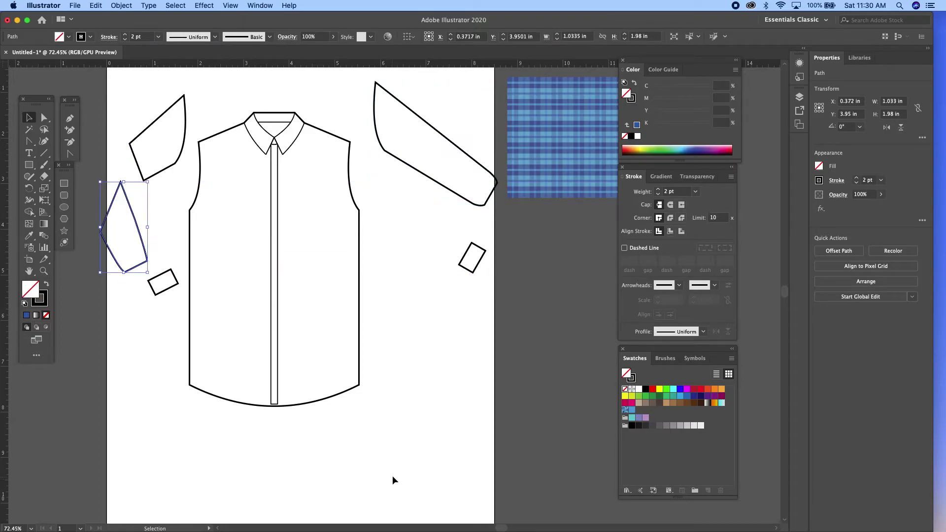
{"action": "key", "text": "super+z"}
{"action": "key", "text": "super+z"}
{"action": "key", "text": "super+z"}
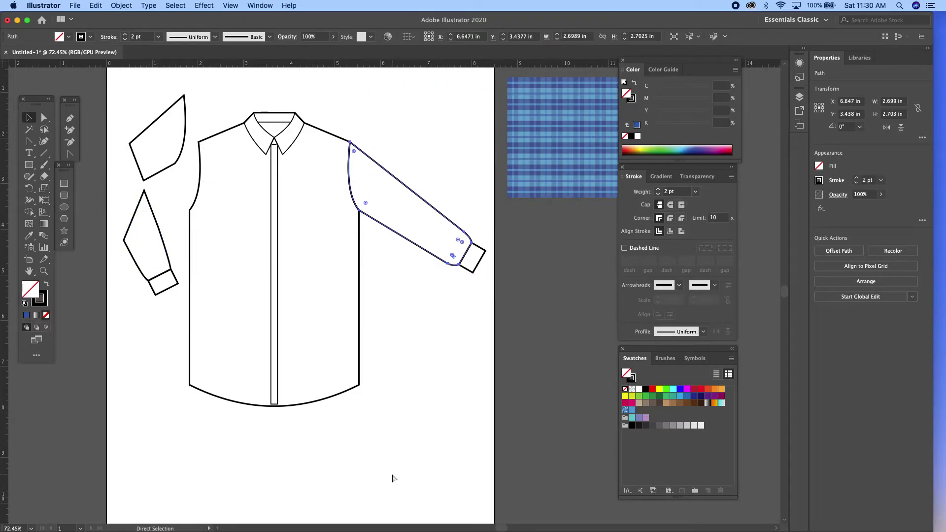
{"action": "left_click", "coordinate": [424, 367]}
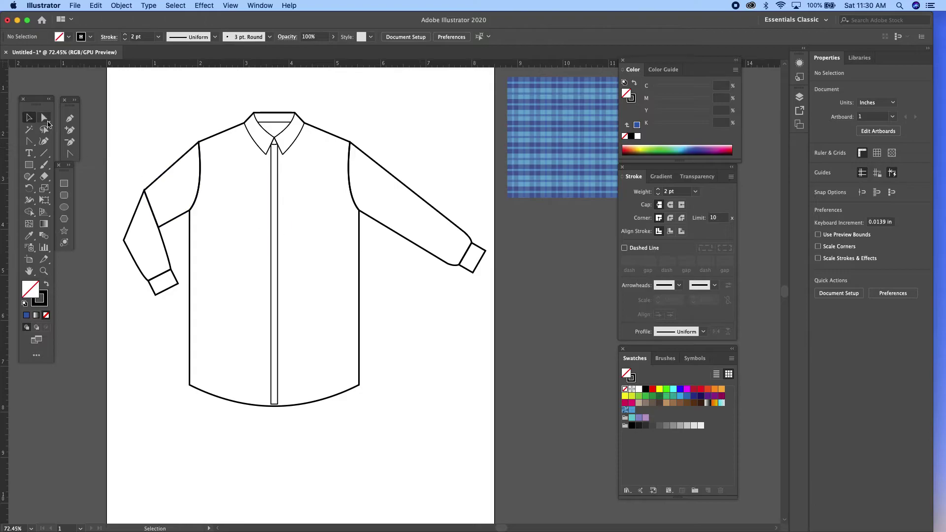
Fill the shirt body and the long straight sleeve with the plaid pattern swatch
{"action": "left_click", "coordinate": [180, 157]}
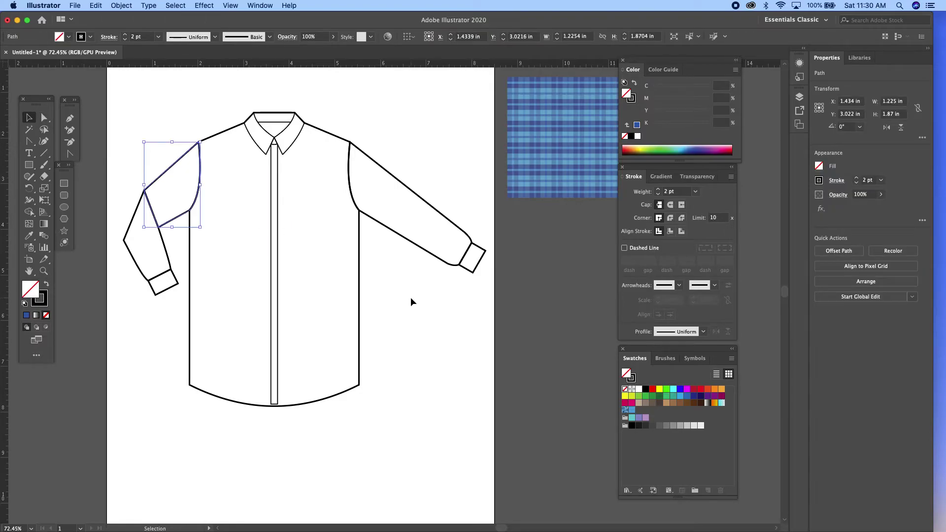
{"action": "left_click", "coordinate": [360, 272]}
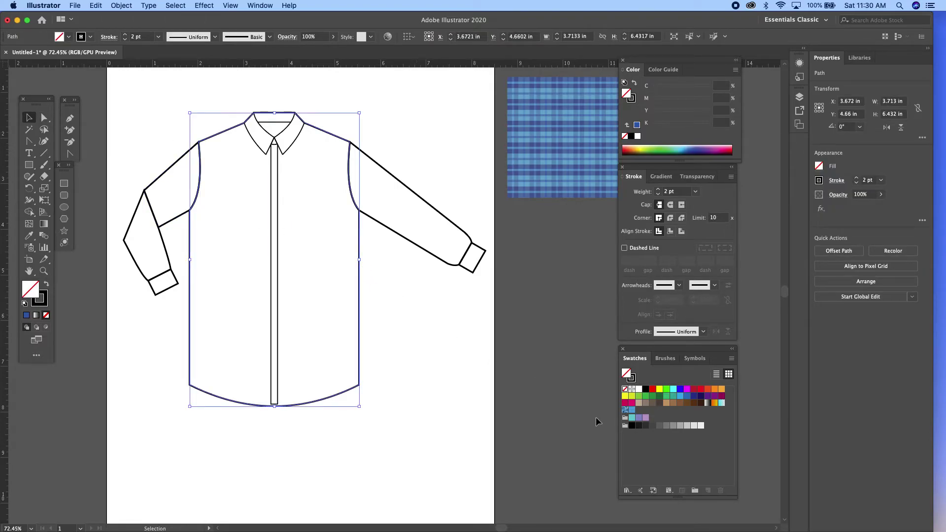
{"action": "left_click", "coordinate": [631, 411]}
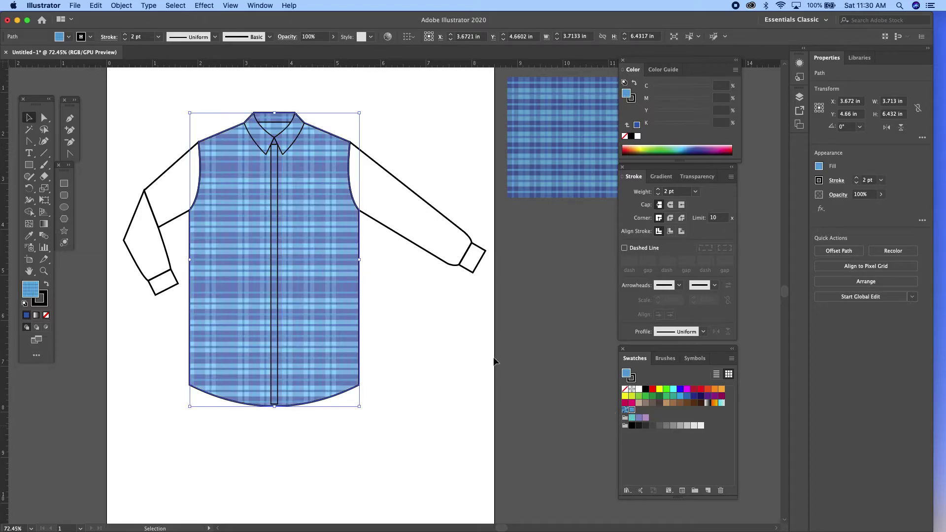
{"action": "left_click", "coordinate": [442, 329]}
{"action": "left_click", "coordinate": [416, 236]}
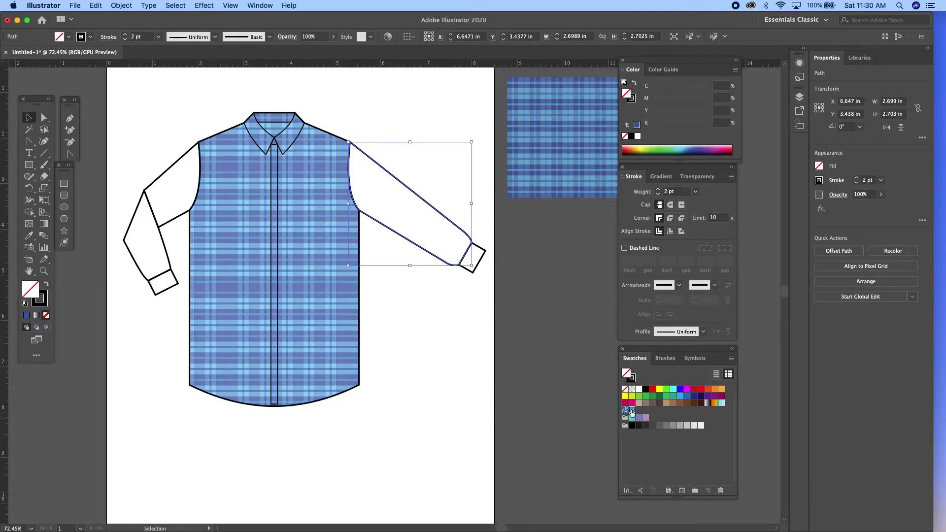
{"action": "left_click", "coordinate": [631, 411]}
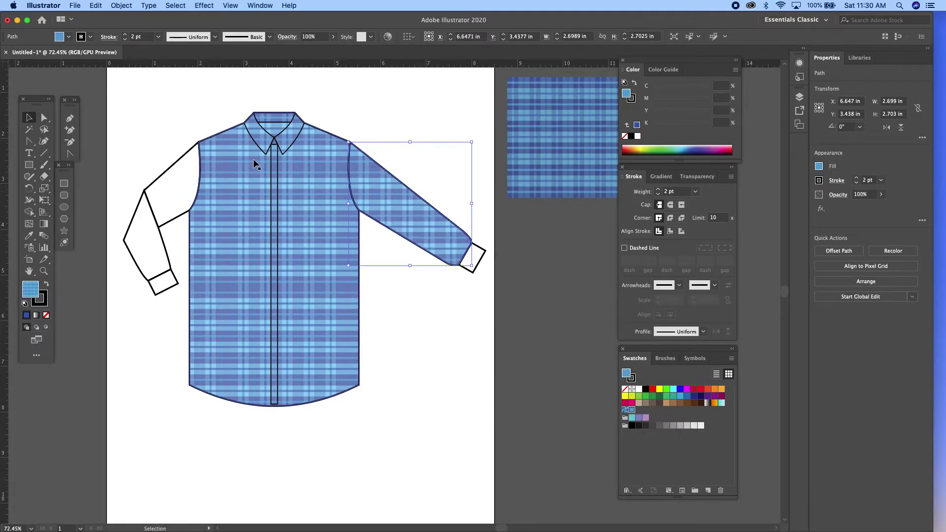
Open the Rotate settings for the long straight sleeve, restrict the rotation to the pattern without the object, and enable the preview
{"action": "left_click", "coordinate": [120, 6]}
{"action": "mouse_move", "coordinate": [123, 20]}
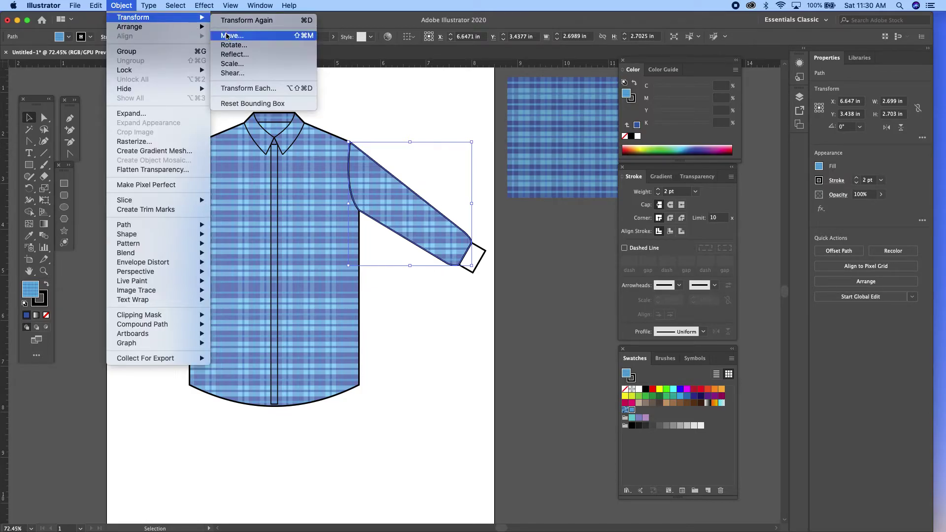
{"action": "left_click", "coordinate": [234, 45]}
{"action": "left_click_drag", "start_coordinate": [445, 214], "coordinate": [552, 217]}
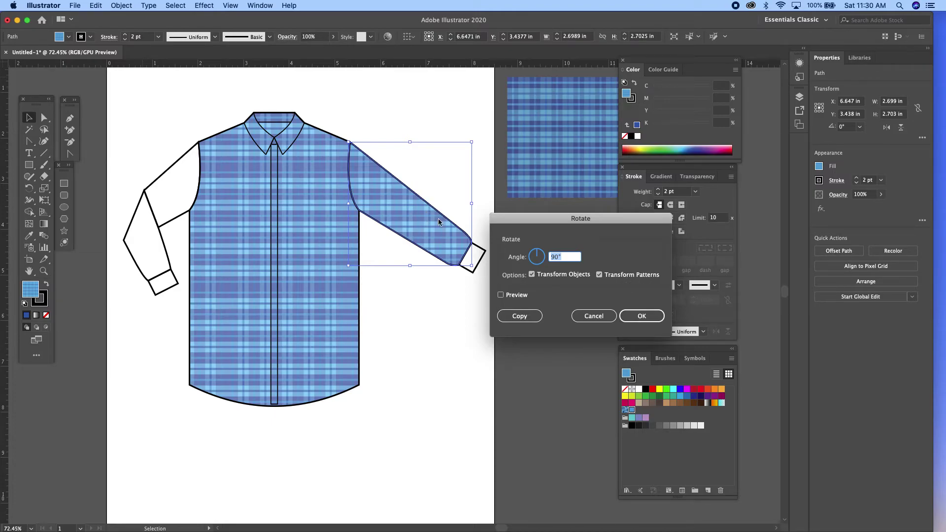
{"action": "left_click", "coordinate": [532, 274]}
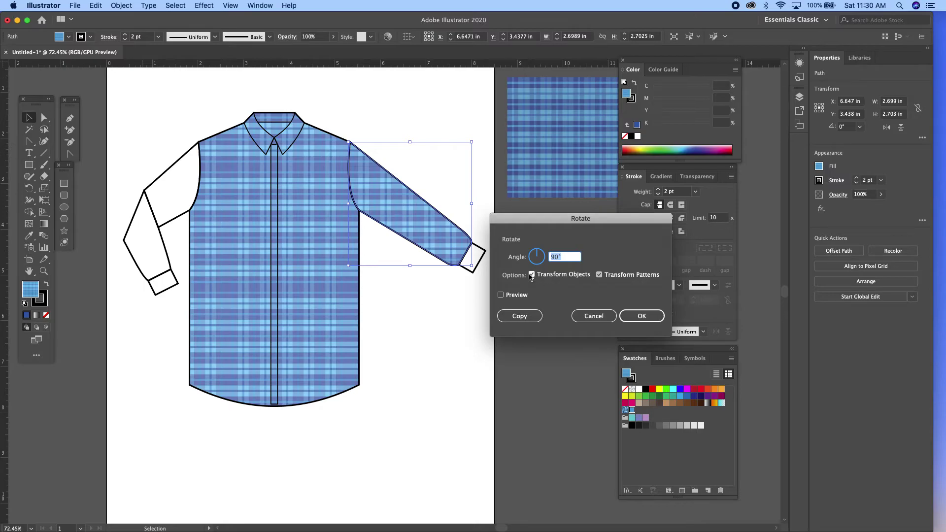
{"action": "left_click", "coordinate": [501, 294]}
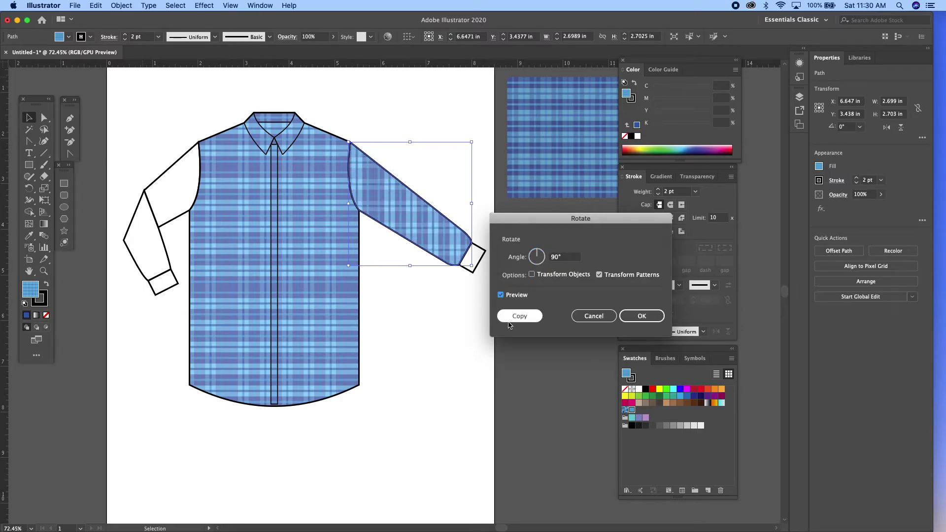
Rotate the plaid pattern inside the long straight sleeve by 143° so the stripes follow the sleeve's direction
{"action": "double_click", "coordinate": [564, 257]}
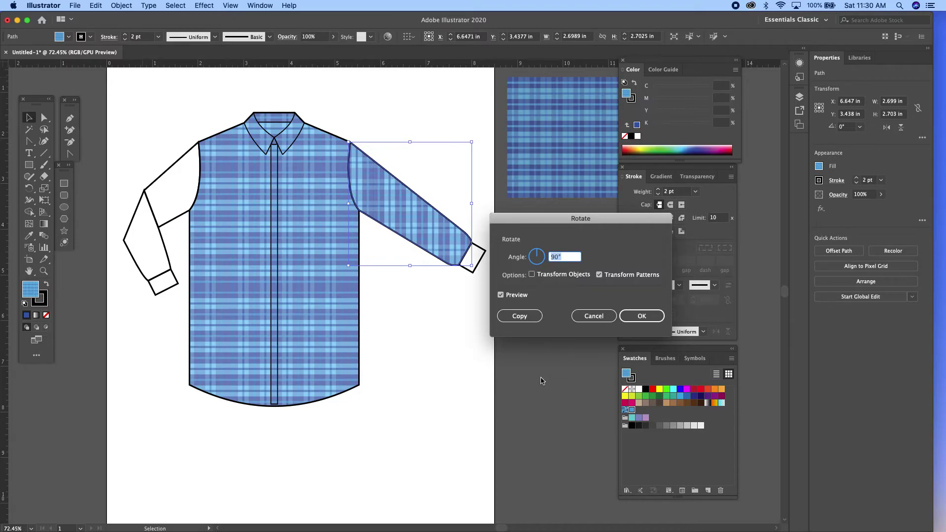
{"action": "key", "text": "Up"}
{"action": "key", "text": "Up"}
{"action": "key", "text": "Up"}
{"action": "key", "text": "Up"}
{"action": "key", "text": "Up"}
{"action": "key", "text": "Up"}
{"action": "key", "text": "Up"}
{"action": "key", "text": "Up"}
{"action": "key", "text": "Up"}
{"action": "key", "text": "Up"}
{"action": "key", "text": "Up"}
{"action": "key", "text": "Up"}
{"action": "key", "text": "Up"}
{"action": "key", "text": "Up"}
{"action": "key", "text": "Up"}
{"action": "key", "text": "Up"}
{"action": "key", "text": "Up"}
{"action": "key", "text": "Up"}
{"action": "key", "text": "Up"}
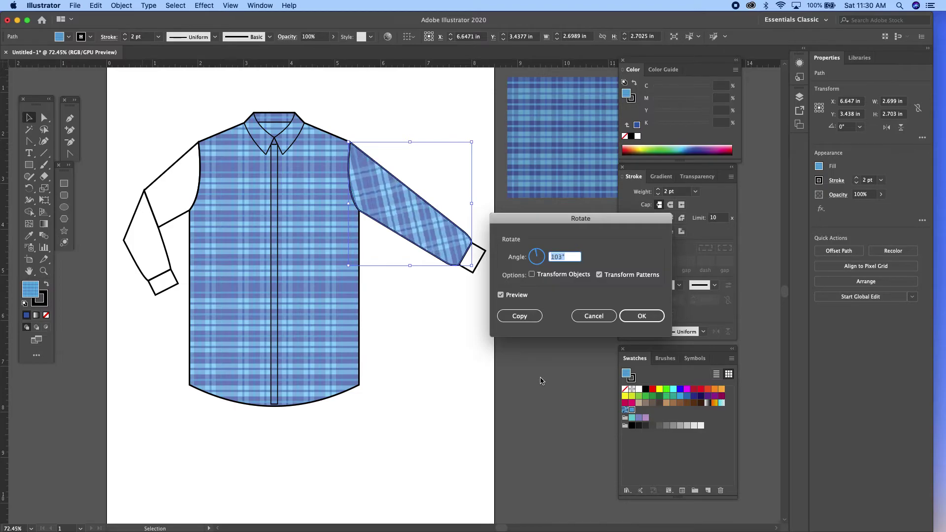
{"action": "key", "text": "Up"}
{"action": "key", "text": "Up"}
{"action": "key", "text": "Up"}
{"action": "key", "text": "Up"}
{"action": "key", "text": "Up"}
{"action": "key", "text": "Up"}
{"action": "key", "text": "Up"}
{"action": "key", "text": "Up"}
{"action": "key", "text": "Up"}
{"action": "key", "text": "Up"}
{"action": "key", "text": "Up"}
{"action": "key", "text": "Up"}
{"action": "key", "text": "Up"}
{"action": "key", "text": "Up"}
{"action": "key", "text": "Up"}
{"action": "key", "text": "Up"}
{"action": "key", "text": "Up"}
{"action": "key", "text": "Up"}
{"action": "key", "text": "Up"}
{"action": "key", "text": "Up"}
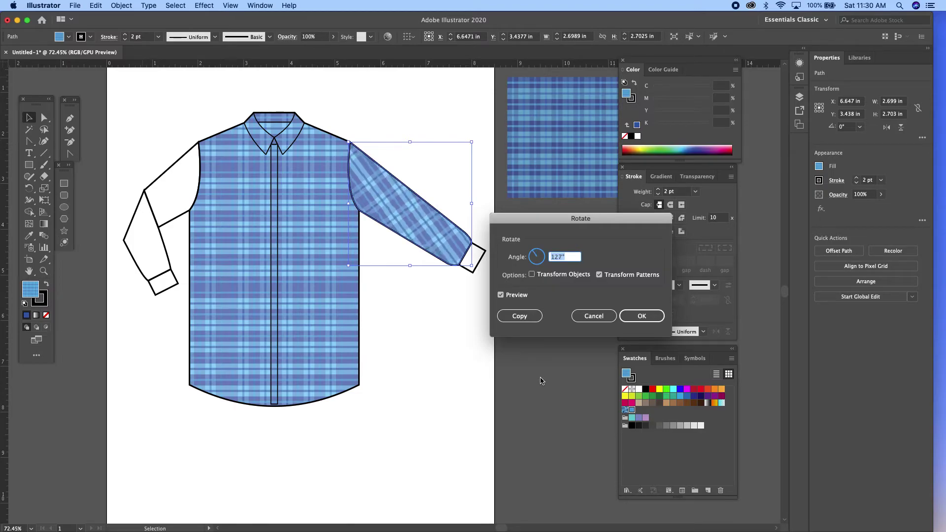
{"action": "key", "text": "Up"}
{"action": "key", "text": "Up"}
{"action": "key", "text": "Up"}
{"action": "key", "text": "Up"}
{"action": "key", "text": "Up"}
{"action": "key", "text": "Up"}
{"action": "key", "text": "Up"}
{"action": "key", "text": "Up"}
{"action": "key", "text": "Up"}
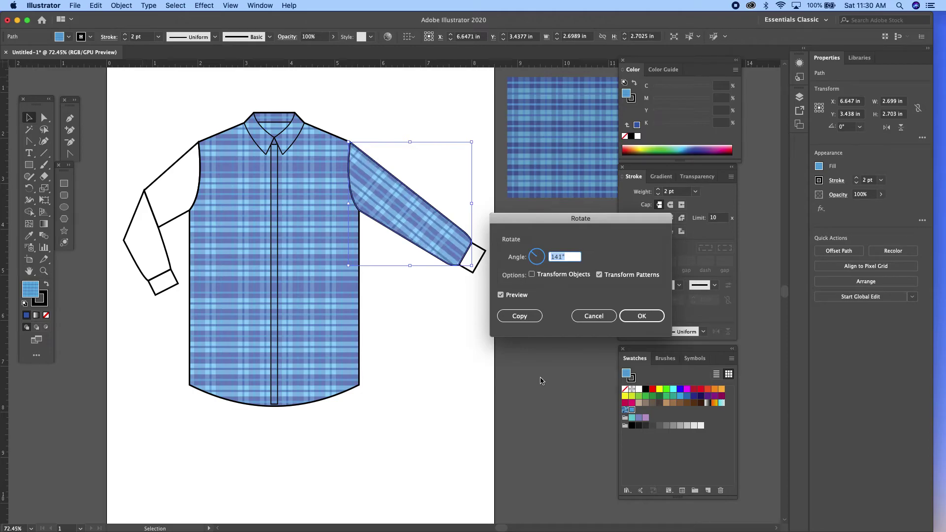
{"action": "key", "text": "Up"}
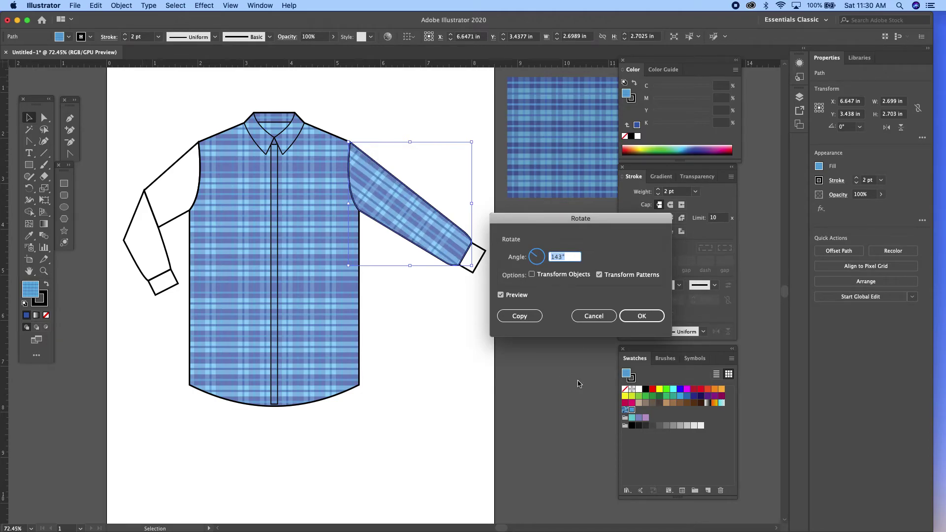
{"action": "left_click", "coordinate": [642, 319]}
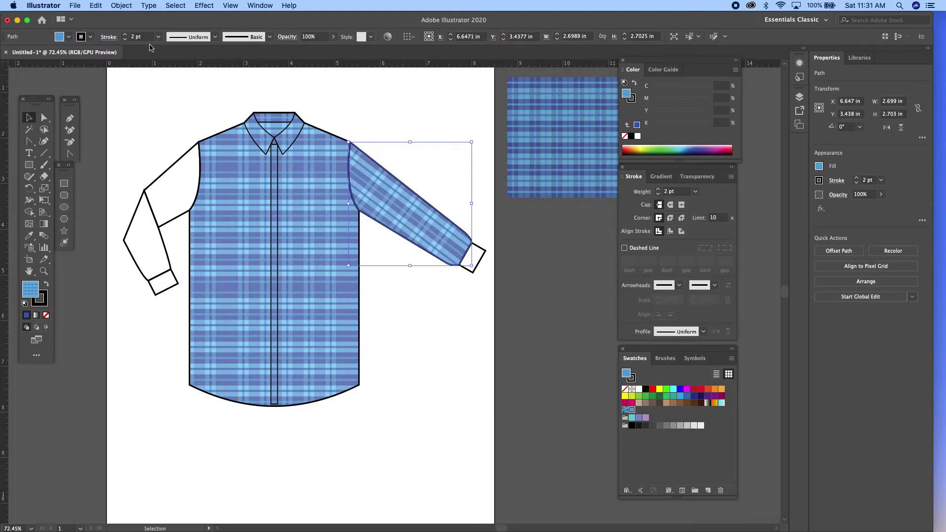
Move only the plaid pattern inside the long straight sleeve with a horizontal offset of 2.75 in, and deselect the sleeve
{"action": "left_click", "coordinate": [123, 6]}
{"action": "mouse_move", "coordinate": [125, 20]}
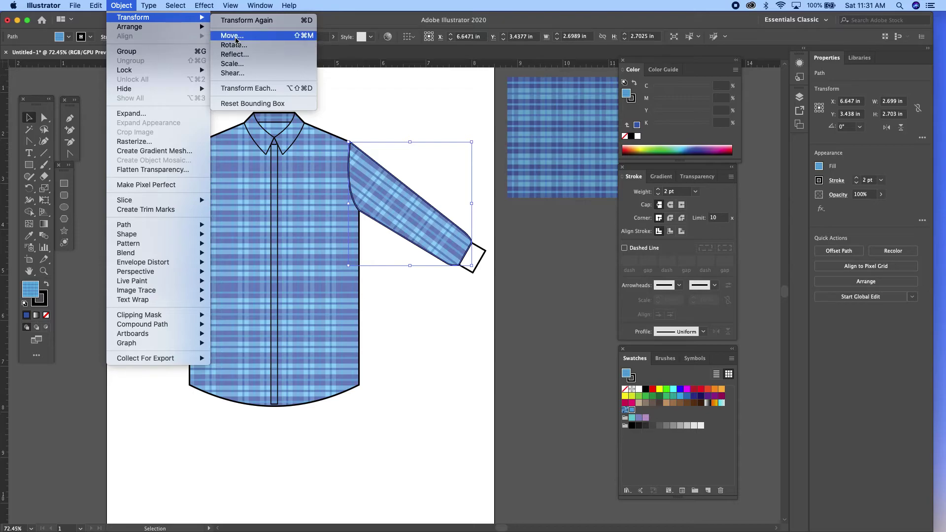
{"action": "left_click", "coordinate": [236, 37]}
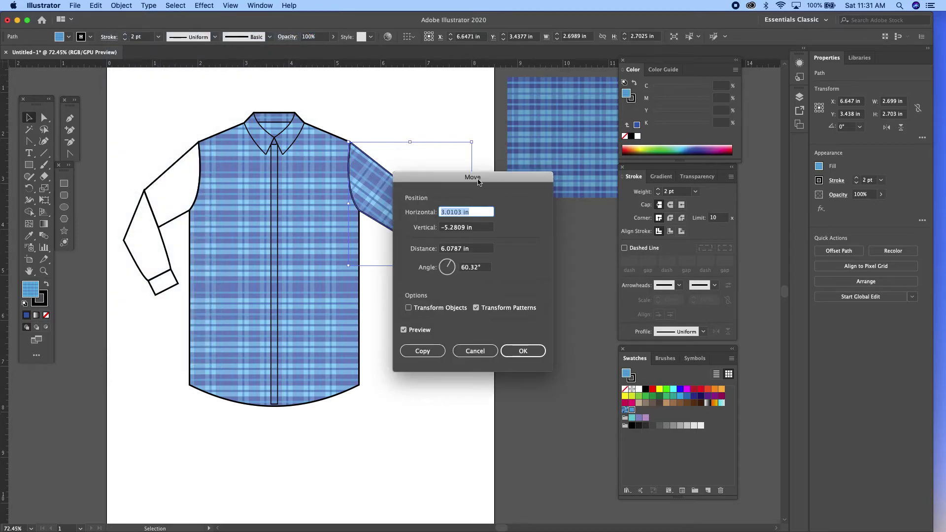
{"action": "left_click_drag", "start_coordinate": [454, 181], "coordinate": [566, 193]}
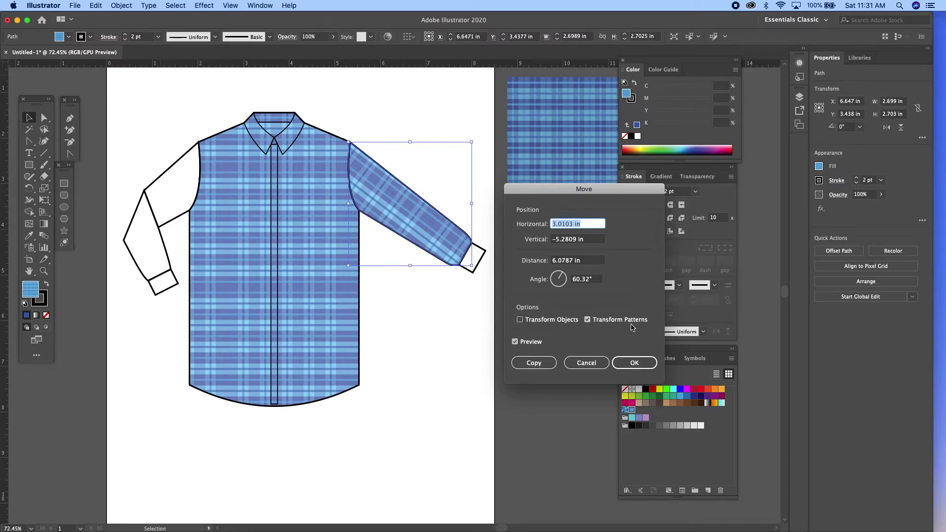
{"action": "type", "text": "3"}
{"action": "type", "text": "2.75"}
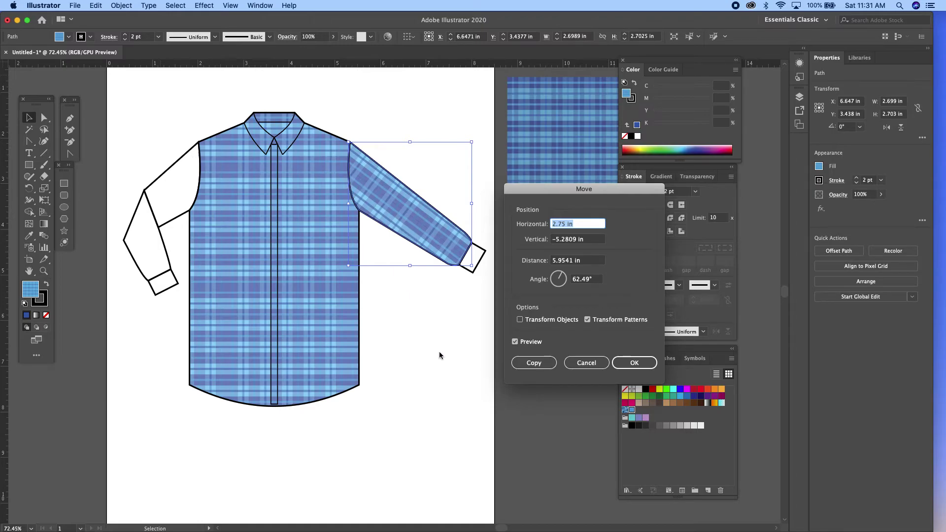
{"action": "left_click", "coordinate": [629, 363]}
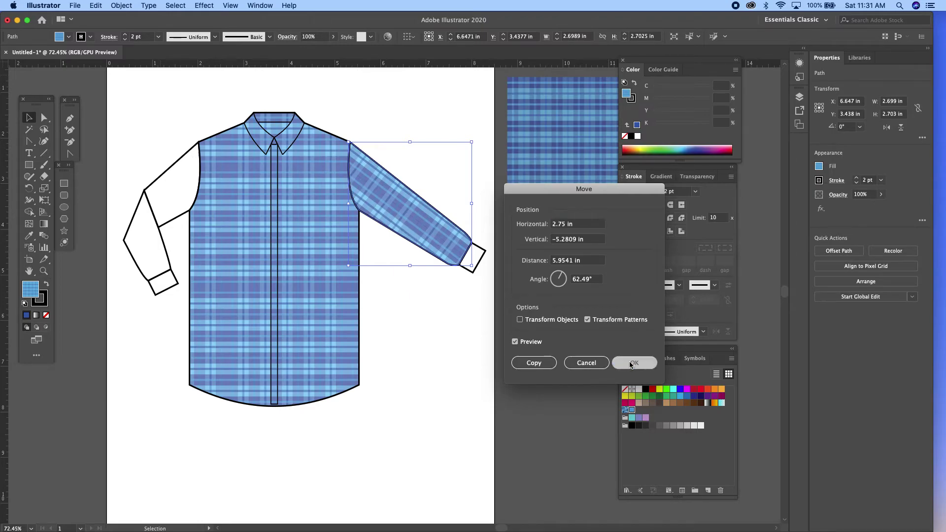
{"action": "left_click", "coordinate": [447, 316]}
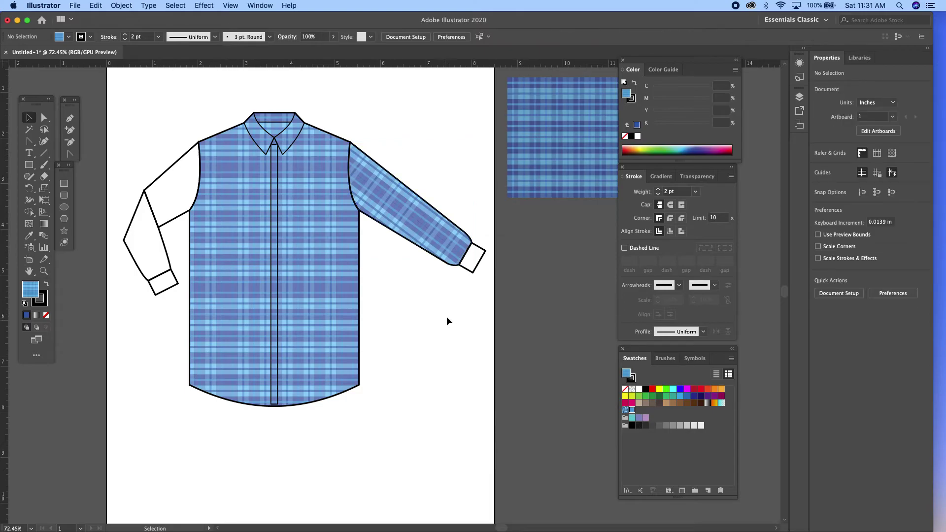
Fill the upper section of the bent sleeve with the plaid swatch and rotate only its pattern by 131°
{"action": "left_click", "coordinate": [167, 171]}
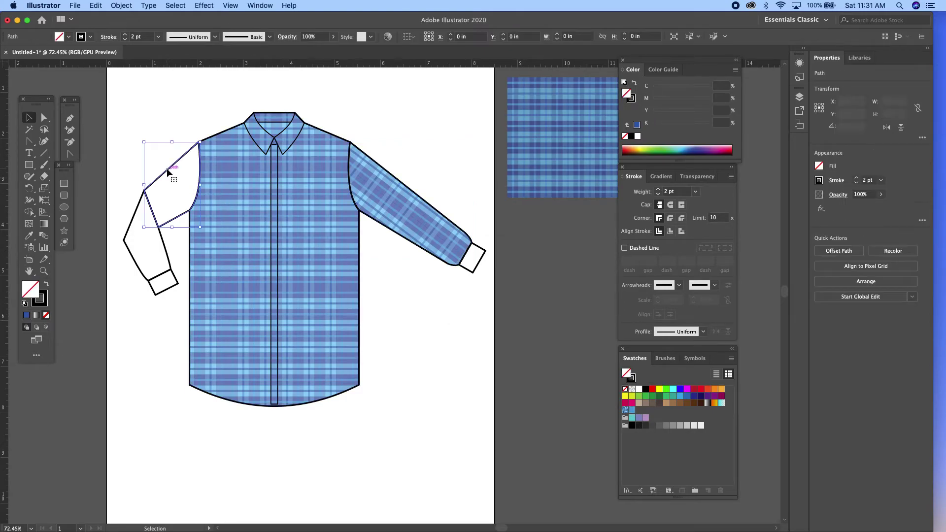
{"action": "left_click", "coordinate": [632, 410]}
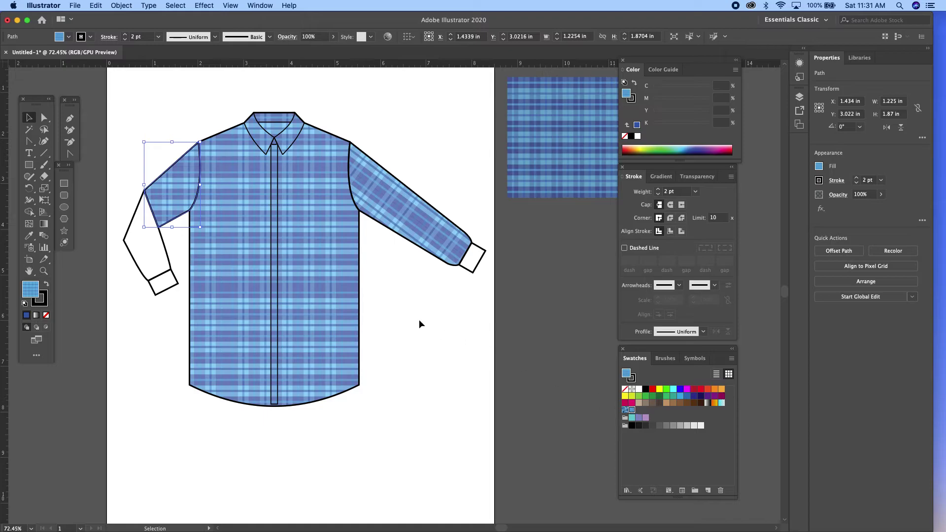
{"action": "left_click", "coordinate": [121, 6]}
{"action": "mouse_move", "coordinate": [122, 19]}
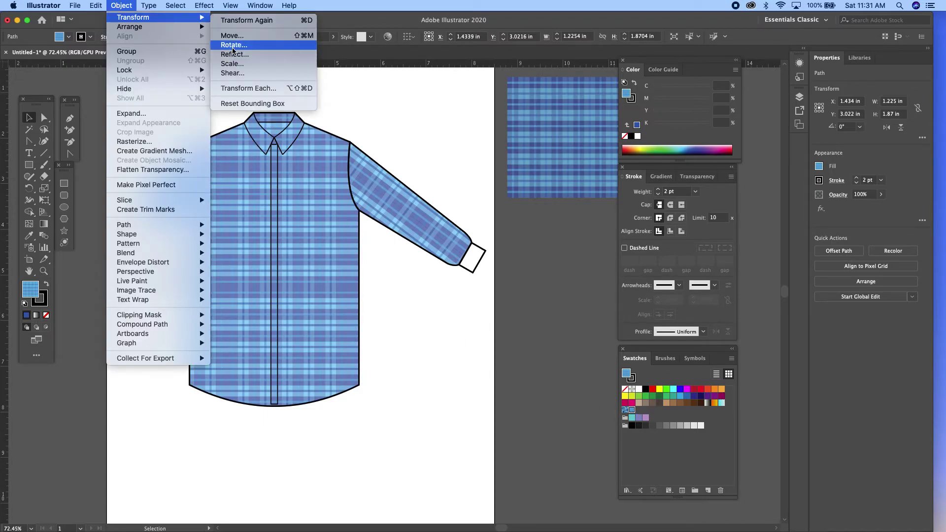
{"action": "left_click", "coordinate": [233, 45]}
{"action": "left_click", "coordinate": [501, 295]}
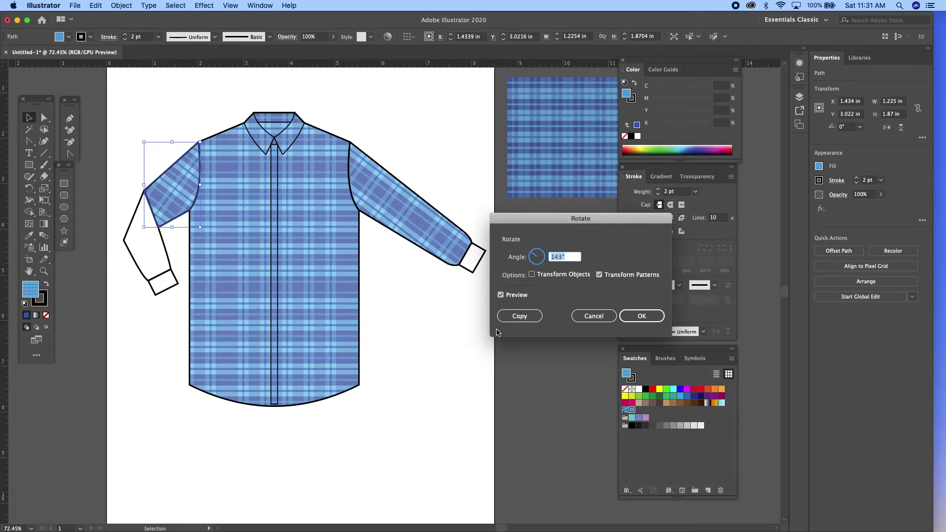
{"action": "key", "text": "Up"}
{"action": "key", "text": "Up"}
{"action": "key", "text": "Up"}
{"action": "key", "text": "Down"}
{"action": "key", "text": "Down"}
{"action": "key", "text": "Down"}
{"action": "key", "text": "Down"}
{"action": "key", "text": "Down"}
{"action": "key", "text": "Down"}
{"action": "key", "text": "Down"}
{"action": "key", "text": "Down"}
{"action": "key", "text": "Down"}
{"action": "key", "text": "Down"}
{"action": "key", "text": "Down"}
{"action": "key", "text": "Down"}
{"action": "key", "text": "Down"}
{"action": "key", "text": "Down"}
{"action": "key", "text": "Down"}
{"action": "key", "text": "Down"}
{"action": "key", "text": "Down"}
{"action": "key", "text": "Down"}
{"action": "key", "text": "Down"}
{"action": "key", "text": "Down"}
{"action": "key", "text": "Down"}
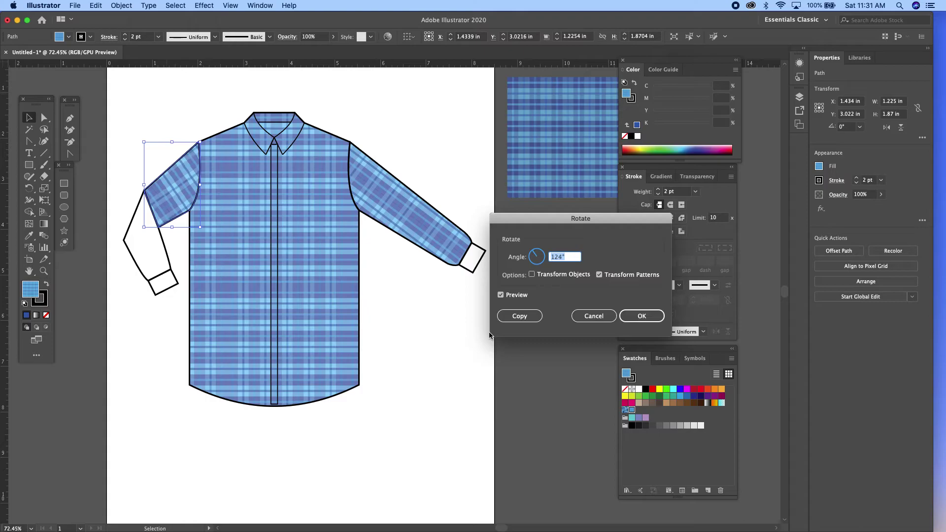
{"action": "key", "text": "Up"}
{"action": "key", "text": "Up"}
{"action": "key", "text": "Up"}
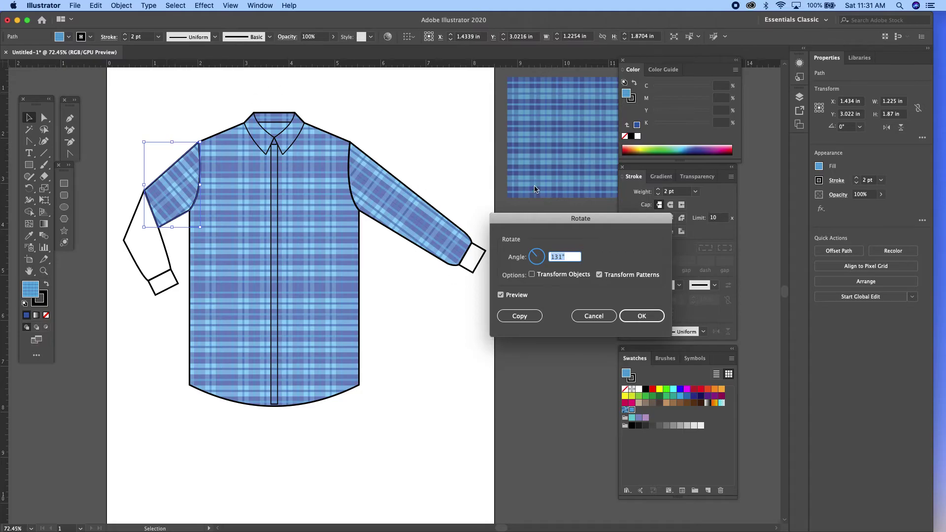
{"action": "left_click", "coordinate": [641, 315]}
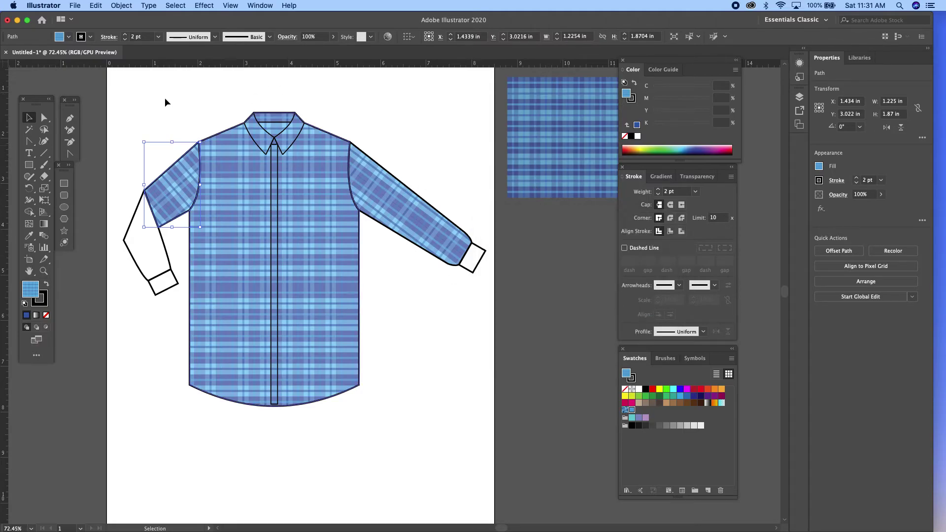
{"action": "left_click", "coordinate": [121, 5]}
{"action": "mouse_move", "coordinate": [133, 18]}
{"action": "left_click", "coordinate": [231, 35]}
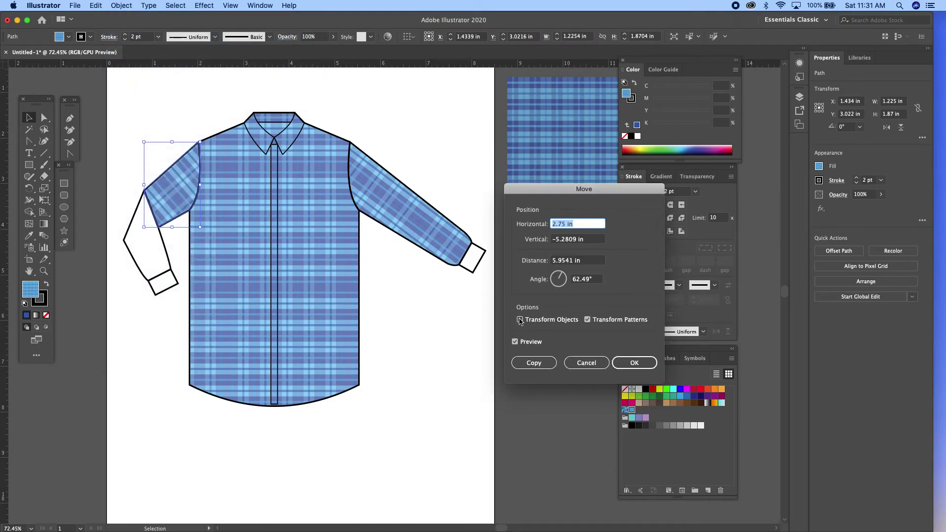
{"action": "key", "text": "Down"}
{"action": "key", "text": "Down"}
{"action": "key", "text": "Down"}
{"action": "key", "text": "Up"}
{"action": "key", "text": "Up"}
{"action": "key", "text": "Up"}
{"action": "key", "text": "Up"}
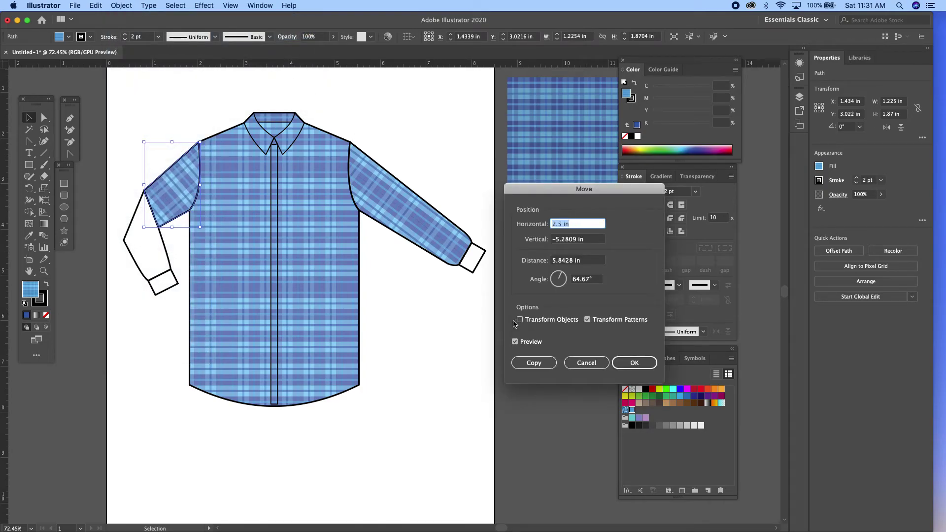
{"action": "key", "text": "Up"}
{"action": "key", "text": "Up"}
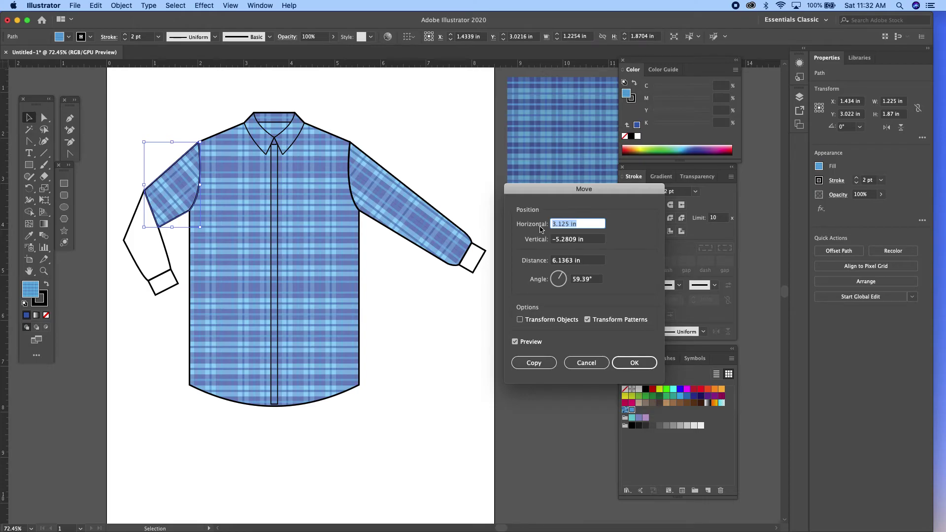
{"action": "key", "text": "Tab"}
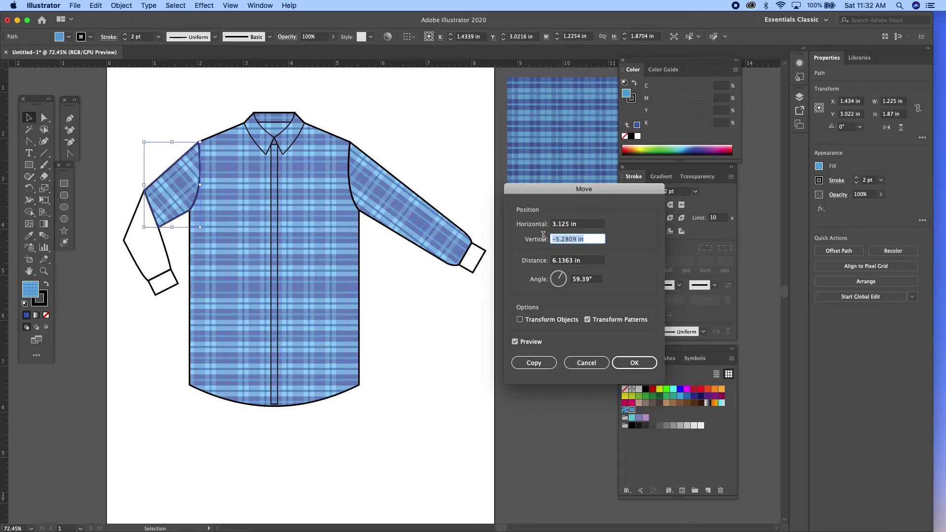
{"action": "type", "text": "-6"}
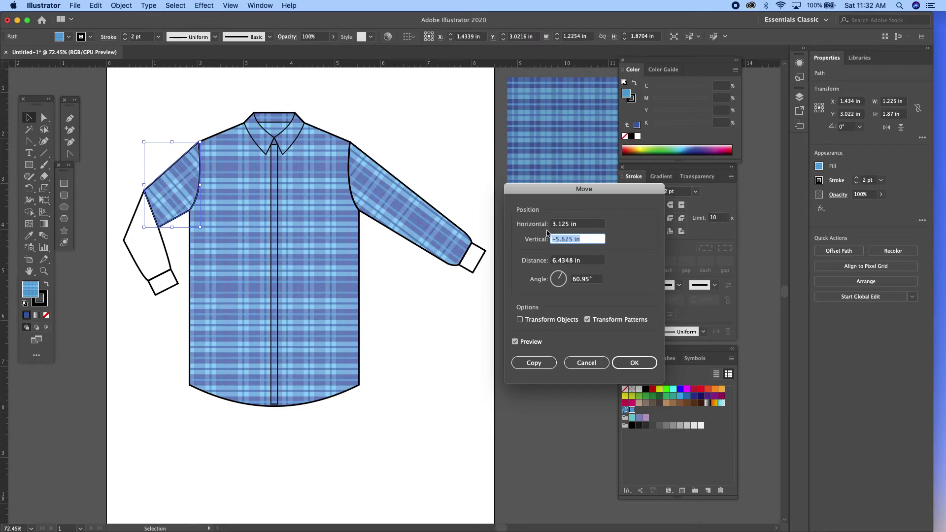
{"action": "type", "text": "-6.375"}
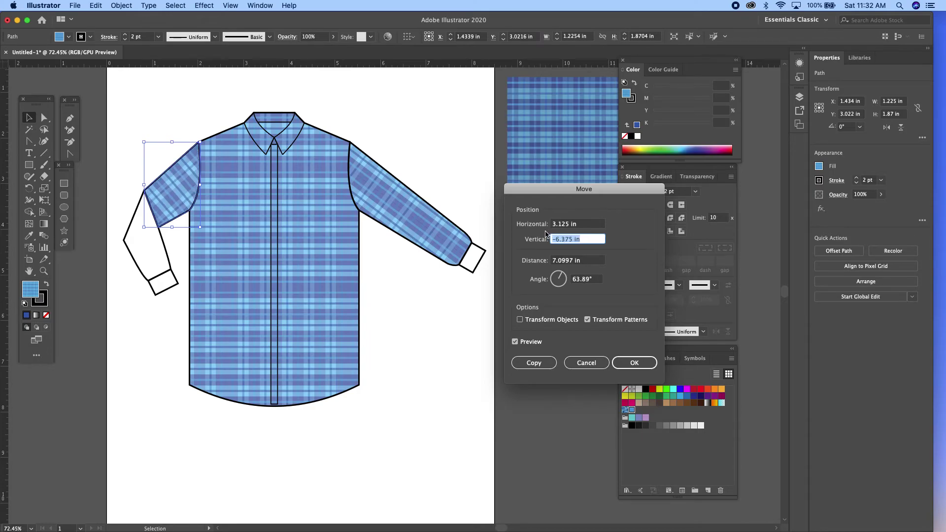
{"action": "key", "text": "Down"}
{"action": "key", "text": "Down"}
{"action": "key", "text": "Down"}
{"action": "key", "text": "Down"}
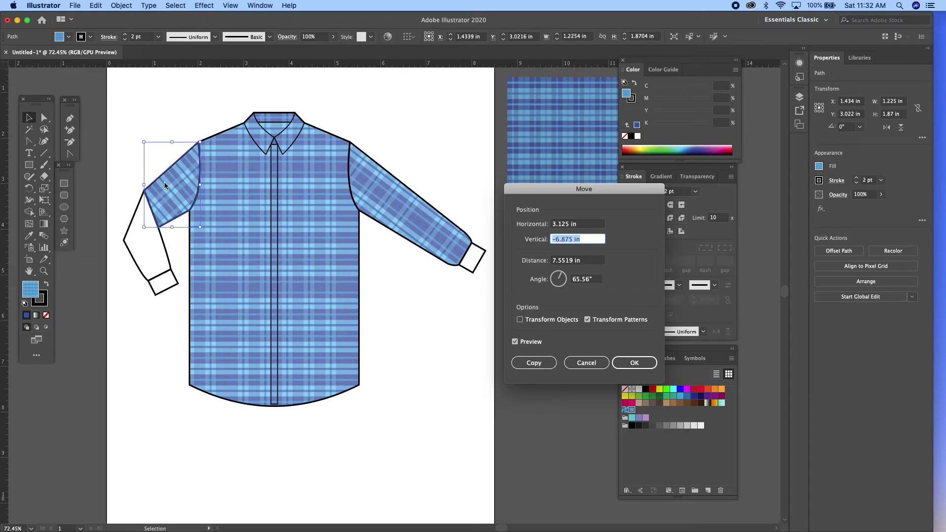
{"action": "left_click", "coordinate": [587, 364]}
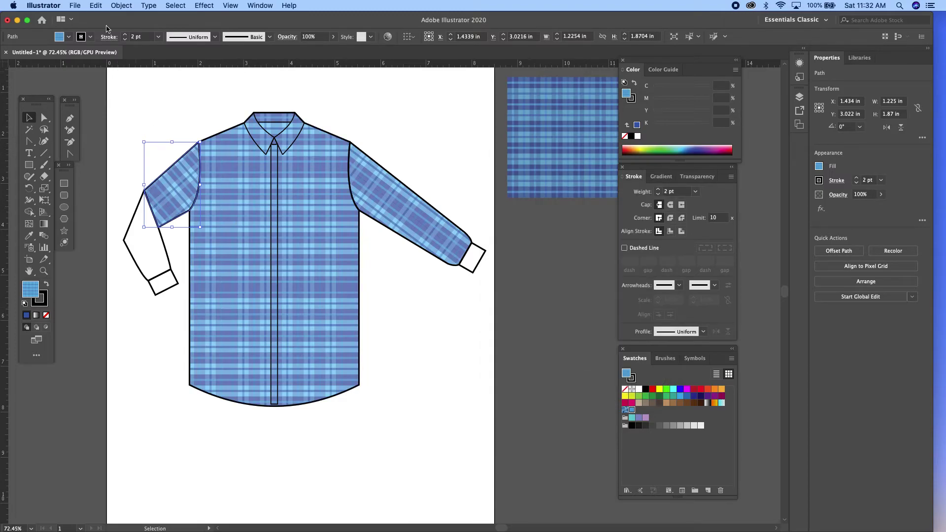
Rotate only the plaid pattern inside the upper section of the bent sleeve by 269°
{"action": "left_click", "coordinate": [121, 5]}
{"action": "mouse_move", "coordinate": [148, 18]}
{"action": "left_click", "coordinate": [224, 46]}
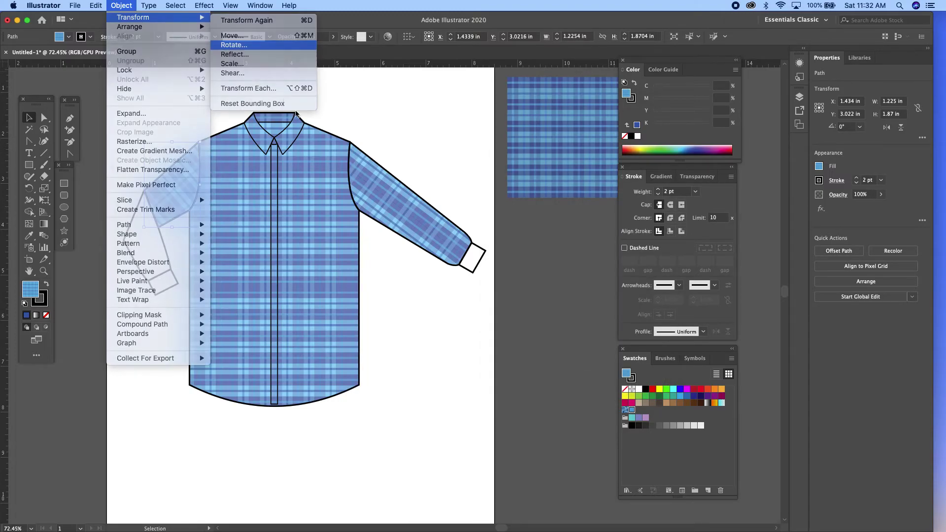
{"action": "key", "text": "Up"}
{"action": "key", "text": "Up"}
{"action": "key", "text": "Up"}
{"action": "key", "text": "Up"}
{"action": "key", "text": "Up"}
{"action": "key", "text": "Up"}
{"action": "key", "text": "Up"}
{"action": "key", "text": "Up"}
{"action": "key", "text": "Up"}
{"action": "key", "text": "Up"}
{"action": "key", "text": "Up"}
{"action": "key", "text": "Up"}
{"action": "key", "text": "Up"}
{"action": "key", "text": "Up"}
{"action": "key", "text": "Up"}
{"action": "key", "text": "Up"}
{"action": "key", "text": "Up"}
{"action": "key", "text": "Up"}
{"action": "key", "text": "Up"}
{"action": "key", "text": "Up"}
{"action": "key", "text": "Up"}
{"action": "key", "text": "Up"}
{"action": "key", "text": "Up"}
{"action": "key", "text": "Up"}
{"action": "key", "text": "Up"}
{"action": "key", "text": "Up"}
{"action": "key", "text": "Up"}
{"action": "key", "text": "Up"}
{"action": "key", "text": "Up"}
{"action": "key", "text": "Up"}
{"action": "key", "text": "Up"}
{"action": "key", "text": "Up"}
{"action": "key", "text": "Up"}
{"action": "key", "text": "Up"}
{"action": "key", "text": "Up"}
{"action": "key", "text": "Up"}
{"action": "key", "text": "Up"}
{"action": "key", "text": "Up"}
{"action": "key", "text": "Up"}
{"action": "key", "text": "Up"}
{"action": "key", "text": "Up"}
{"action": "key", "text": "Up"}
{"action": "key", "text": "Up"}
{"action": "key", "text": "Up"}
{"action": "key", "text": "Up"}
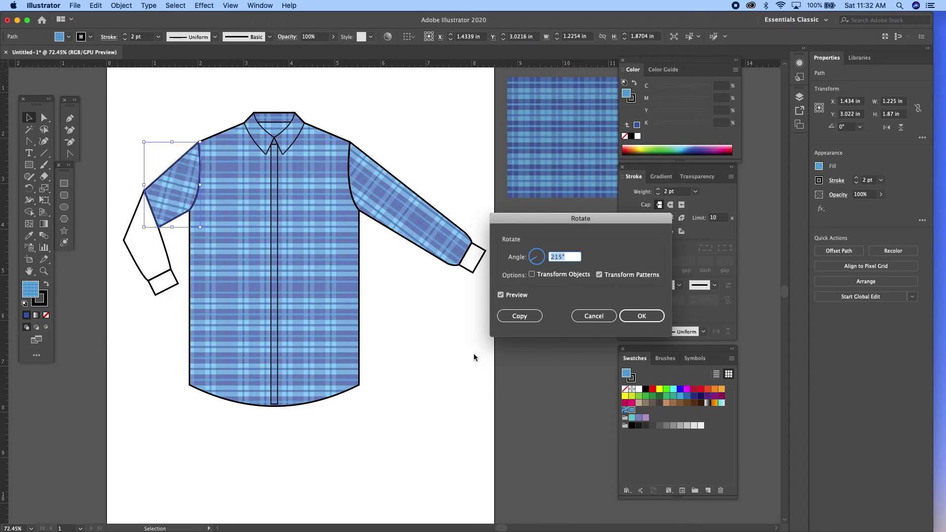
{"action": "key", "text": "Up"}
{"action": "key", "text": "Up"}
{"action": "key", "text": "Up"}
{"action": "key", "text": "Up"}
{"action": "key", "text": "Up"}
{"action": "key", "text": "Up"}
{"action": "key", "text": "Up"}
{"action": "key", "text": "Up"}
{"action": "key", "text": "Up"}
{"action": "key", "text": "Up"}
{"action": "key", "text": "Up"}
{"action": "key", "text": "Up"}
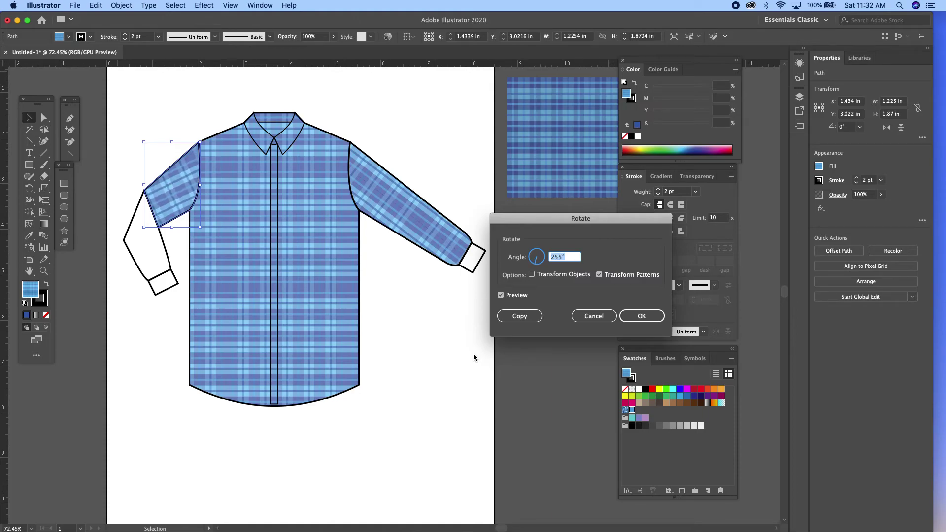
{"action": "key", "text": "Up"}
{"action": "key", "text": "Up"}
{"action": "key", "text": "Up"}
{"action": "key", "text": "Up"}
{"action": "key", "text": "Up"}
{"action": "key", "text": "Up"}
{"action": "key", "text": "Up"}
{"action": "key", "text": "Up"}
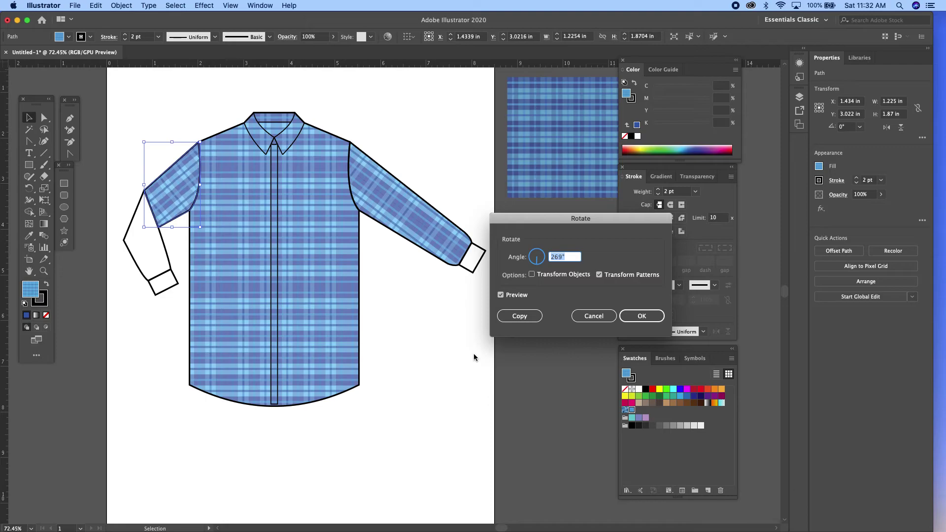
{"action": "left_click", "coordinate": [642, 316]}
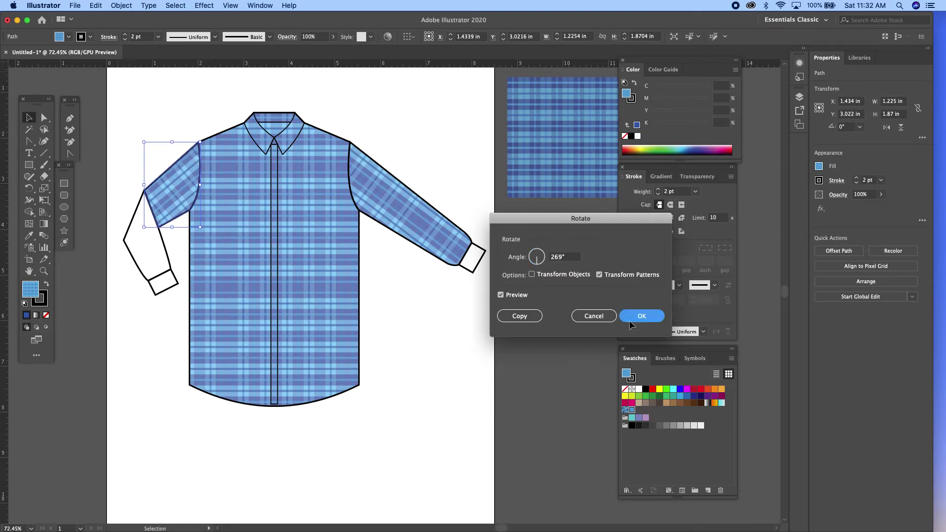
Move only the plaid pattern inside the bent sleeve's upper section with a horizontal offset of 4.875 in, and deselect the section
{"action": "left_click", "coordinate": [121, 5]}
{"action": "mouse_move", "coordinate": [158, 18]}
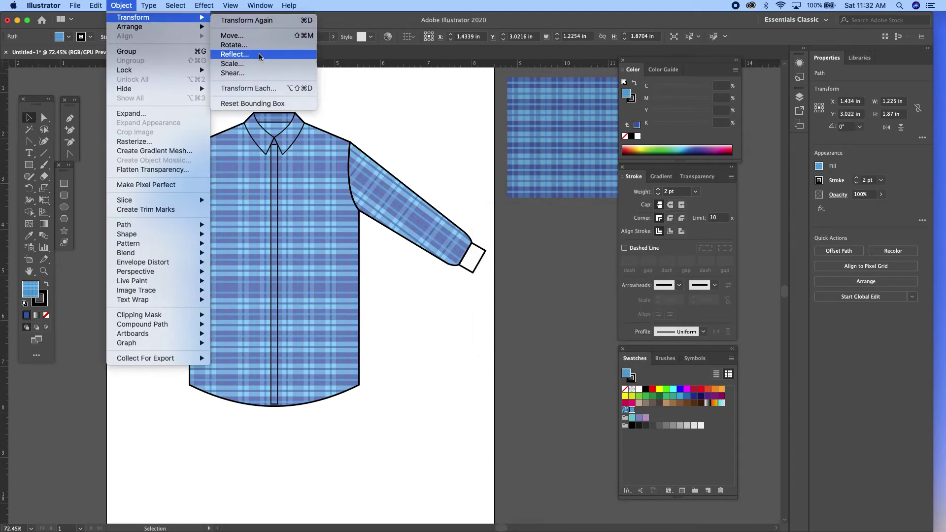
{"action": "left_click", "coordinate": [255, 41]}
{"action": "key", "text": "Up"}
{"action": "key", "text": "Up"}
{"action": "key", "text": "Up"}
{"action": "key", "text": "Up"}
{"action": "key", "text": "Up"}
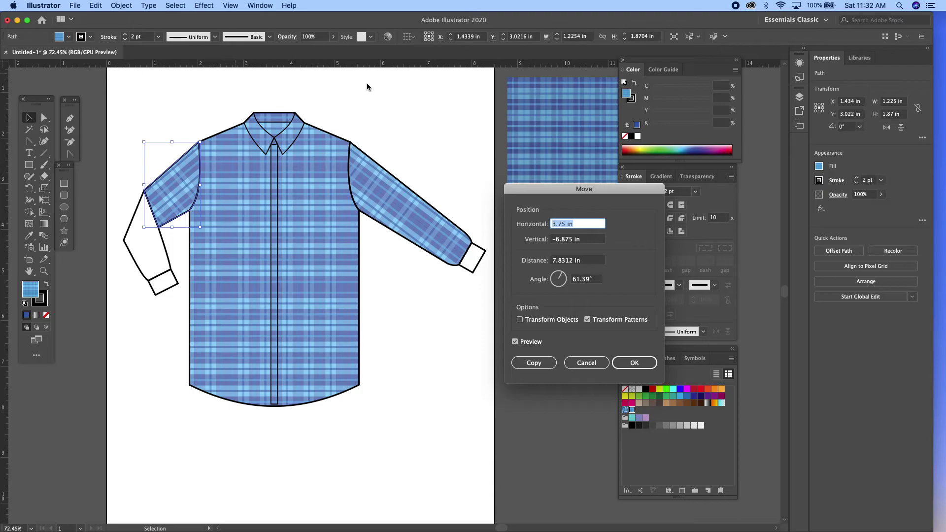
{"action": "key", "text": "Up"}
{"action": "key", "text": "Up"}
{"action": "key", "text": "Up"}
{"action": "key", "text": "Up"}
{"action": "key", "text": "Up"}
{"action": "key", "text": "Up"}
{"action": "key", "text": "Up"}
{"action": "key", "text": "Up"}
{"action": "key", "text": "Up"}
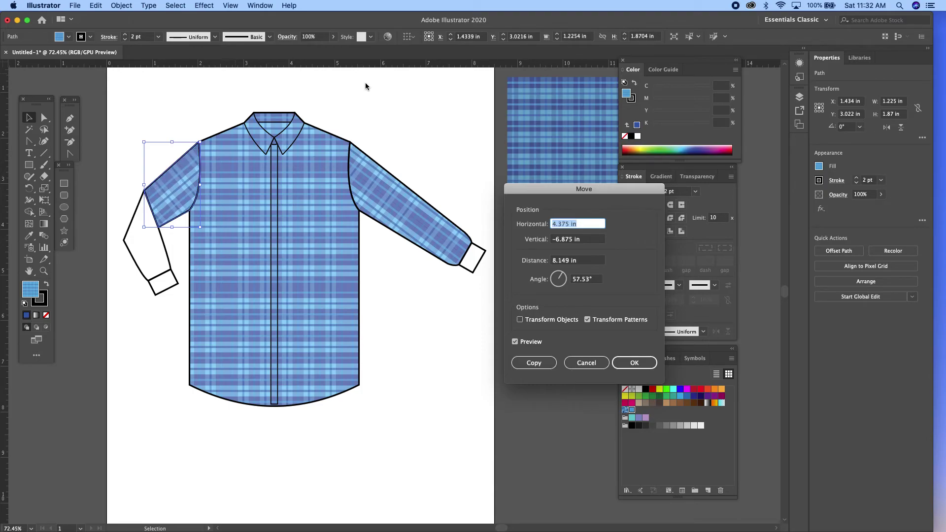
{"action": "key", "text": "Up"}
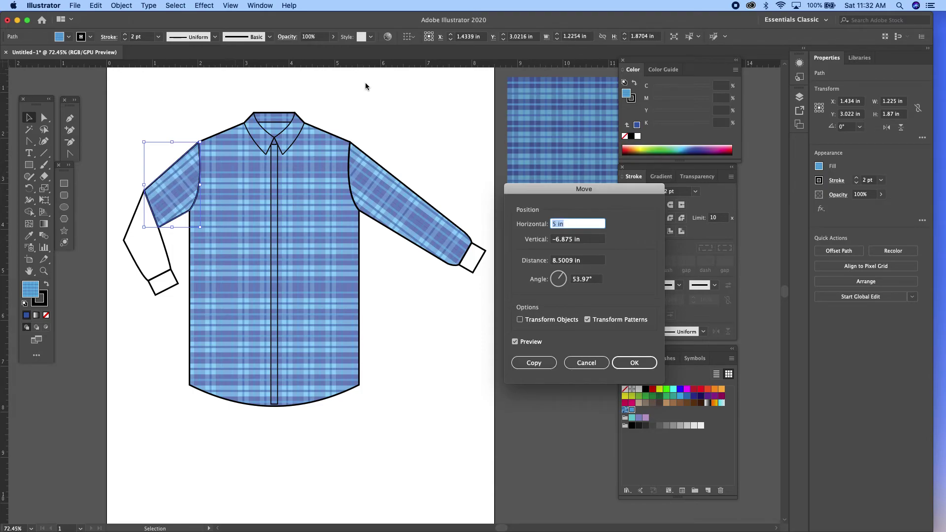
{"action": "key", "text": "Up"}
{"action": "key", "text": "Up"}
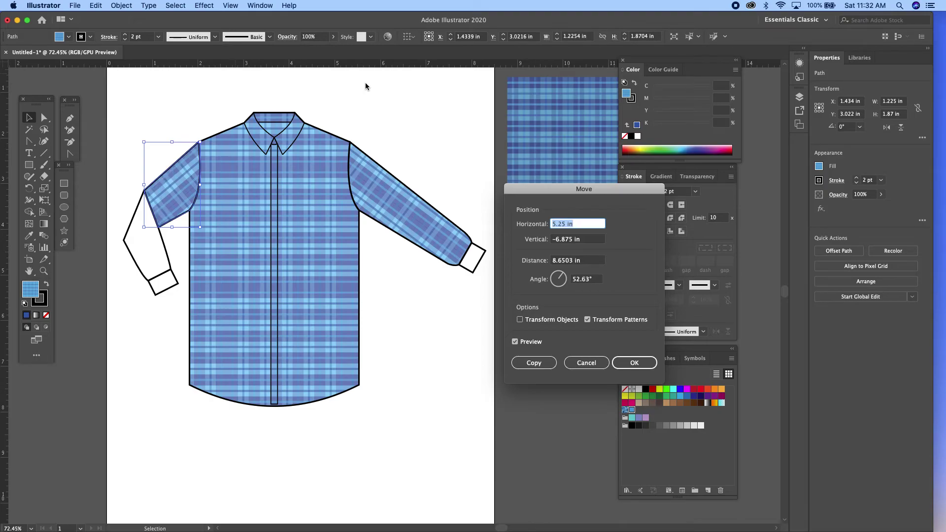
{"action": "key", "text": "Down"}
{"action": "key", "text": "Down"}
{"action": "key", "text": "Down"}
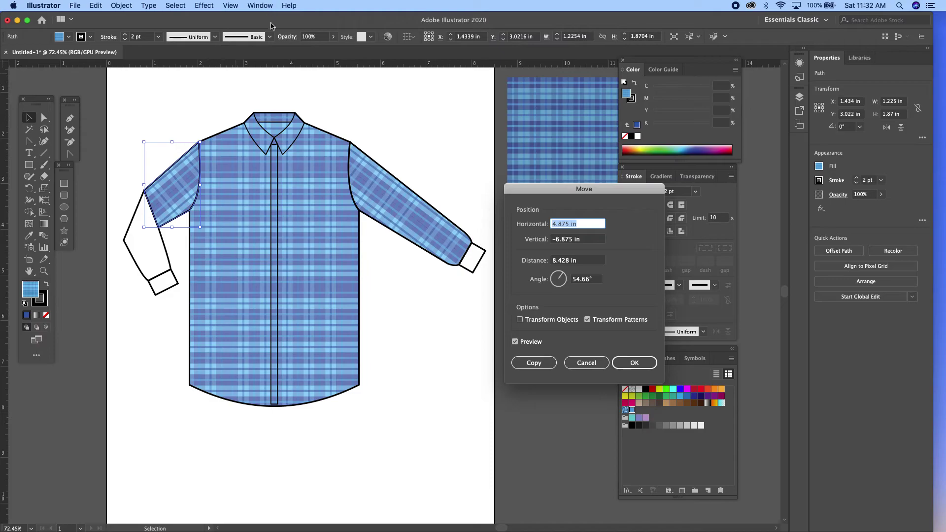
{"action": "left_click", "coordinate": [624, 358]}
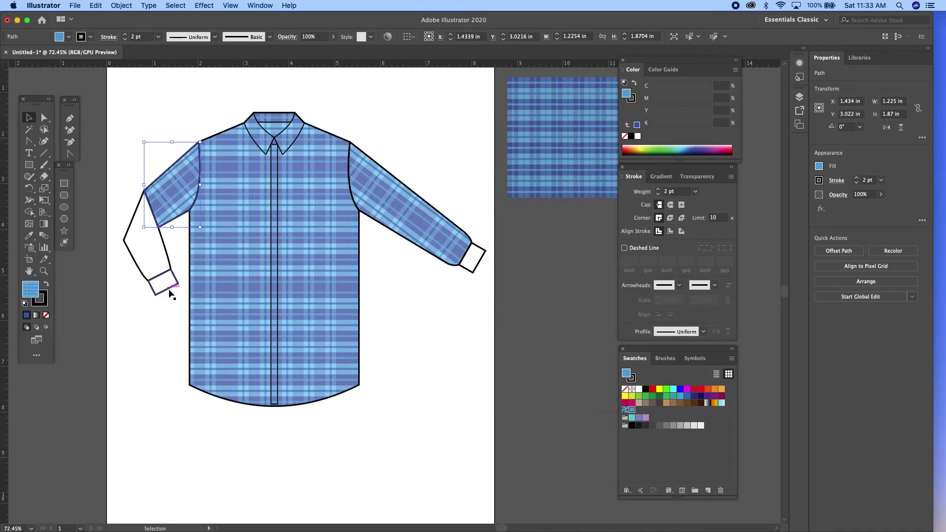
{"action": "left_click", "coordinate": [151, 304]}
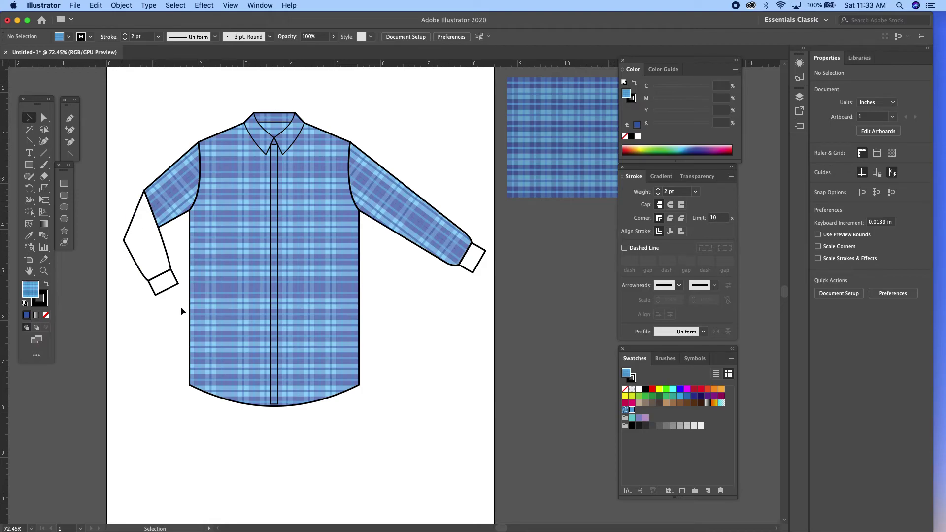
Fill the lower section of the bent sleeve with the plaid swatch and rotate only its pattern by 296°
{"action": "left_click", "coordinate": [169, 257]}
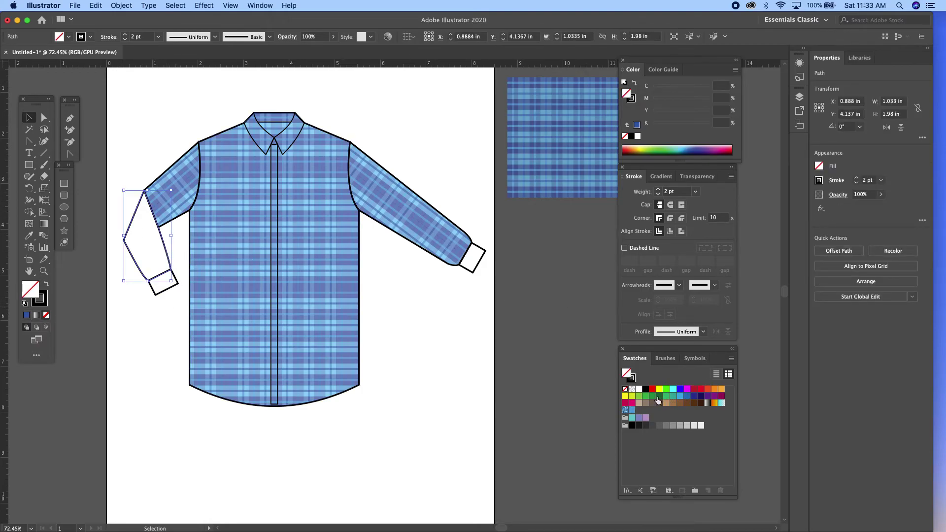
{"action": "left_click", "coordinate": [634, 412]}
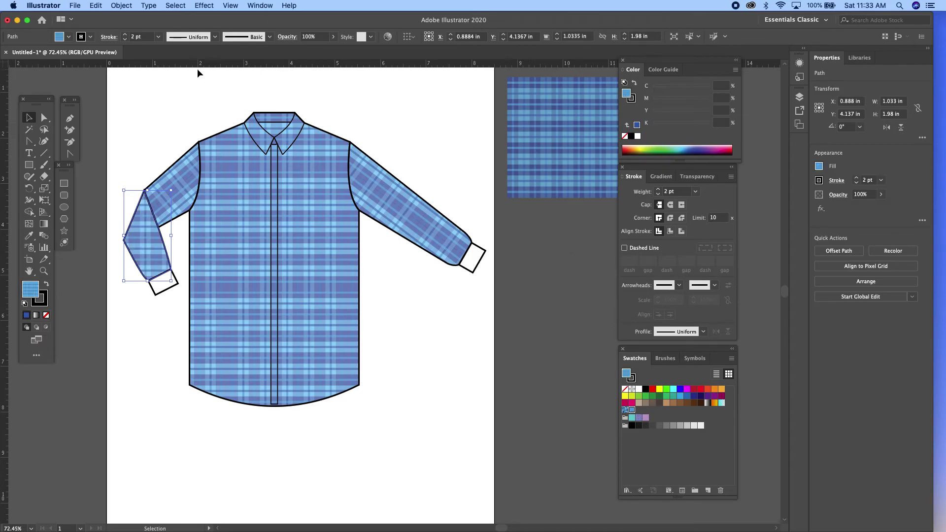
{"action": "left_click", "coordinate": [126, 7]}
{"action": "mouse_move", "coordinate": [148, 18]}
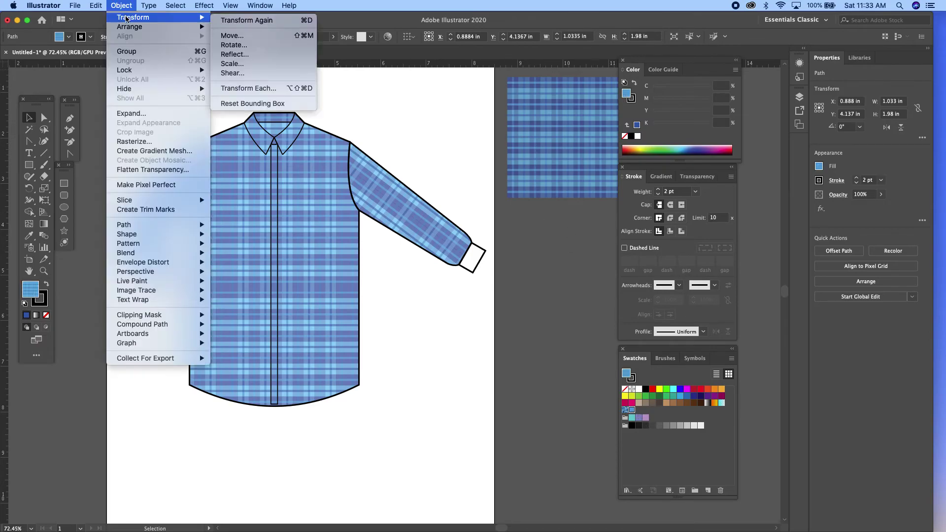
{"action": "left_click", "coordinate": [250, 50]}
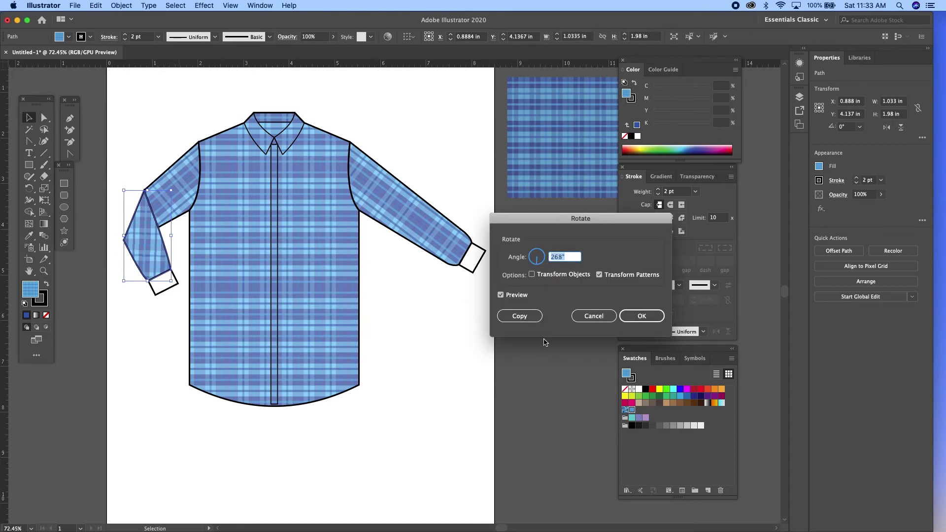
{"action": "key", "text": "Down"}
{"action": "key", "text": "Down"}
{"action": "key", "text": "Up"}
{"action": "key", "text": "Up"}
{"action": "key", "text": "Up"}
{"action": "key", "text": "Up"}
{"action": "key", "text": "Up"}
{"action": "key", "text": "Up"}
{"action": "key", "text": "Up"}
{"action": "key", "text": "Up"}
{"action": "key", "text": "Up"}
{"action": "key", "text": "Up"}
{"action": "key", "text": "Up"}
{"action": "key", "text": "Up"}
{"action": "key", "text": "Up"}
{"action": "key", "text": "Up"}
{"action": "key", "text": "Up"}
{"action": "key", "text": "Up"}
{"action": "key", "text": "Up"}
{"action": "key", "text": "Up"}
{"action": "key", "text": "Up"}
{"action": "key", "text": "Up"}
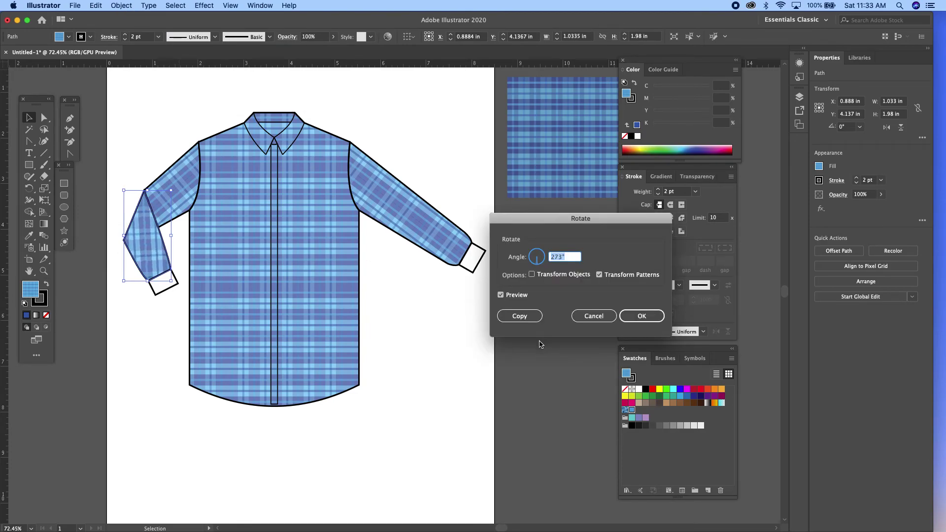
{"action": "key", "text": "Up"}
{"action": "key", "text": "Up"}
{"action": "key", "text": "Up"}
{"action": "key", "text": "Up"}
{"action": "key", "text": "Up"}
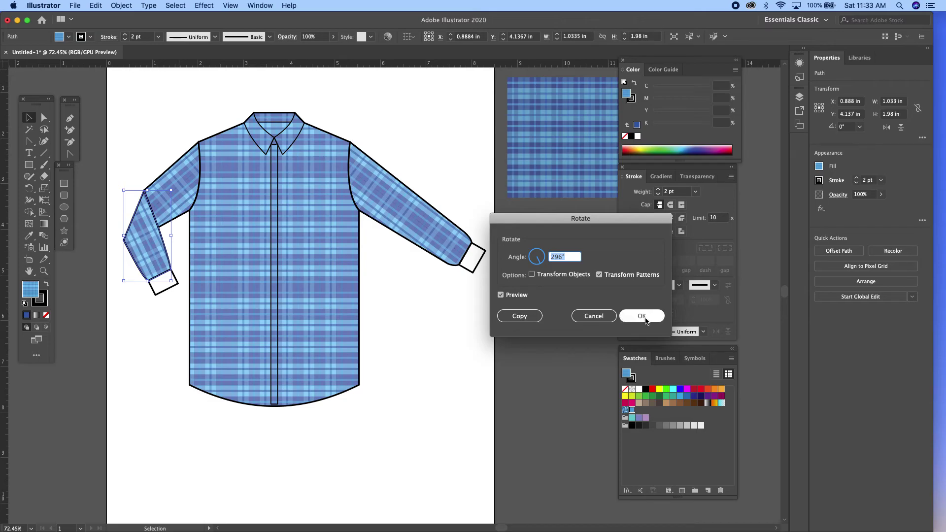
{"action": "left_click", "coordinate": [642, 316]}
Move only the plaid pattern inside the bent sleeve's lower section with a horizontal offset of 4.5 in, and deselect the section
{"action": "left_click", "coordinate": [169, 297]}
{"action": "left_click", "coordinate": [158, 252]}
{"action": "left_click", "coordinate": [121, 5]}
{"action": "mouse_move", "coordinate": [148, 17]}
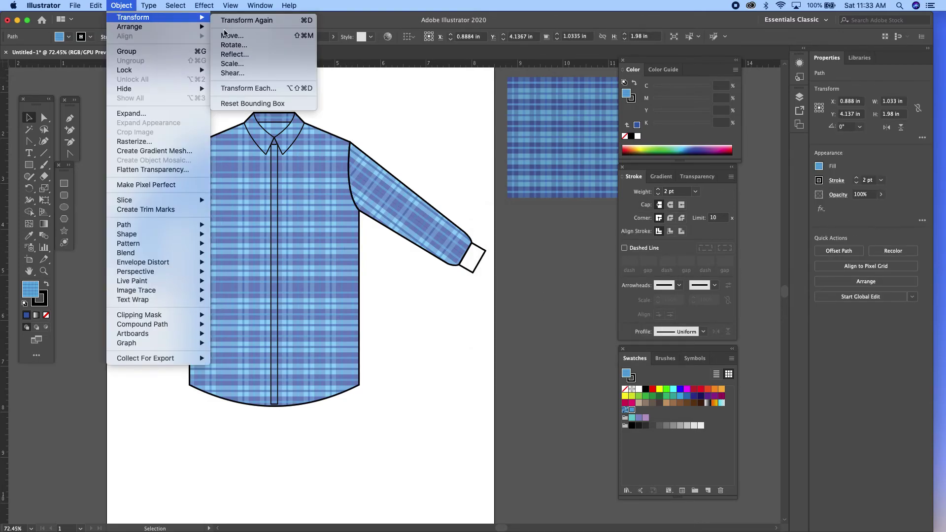
{"action": "left_click", "coordinate": [224, 33]}
{"action": "key", "text": "Right"}
{"action": "key", "text": "Down"}
{"action": "key", "text": "Down"}
{"action": "key", "text": "Down"}
{"action": "key", "text": "Down"}
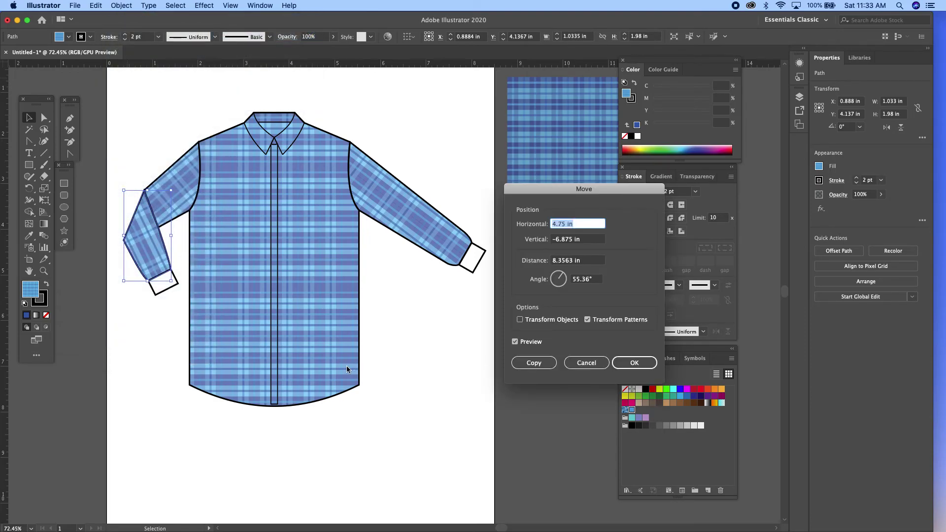
{"action": "key", "text": "Up"}
{"action": "key", "text": "Up"}
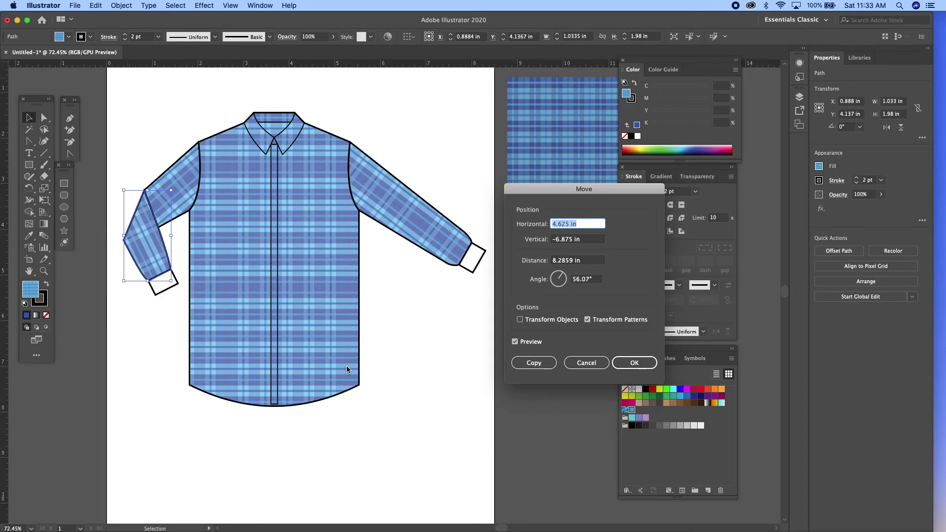
{"action": "key", "text": "Down"}
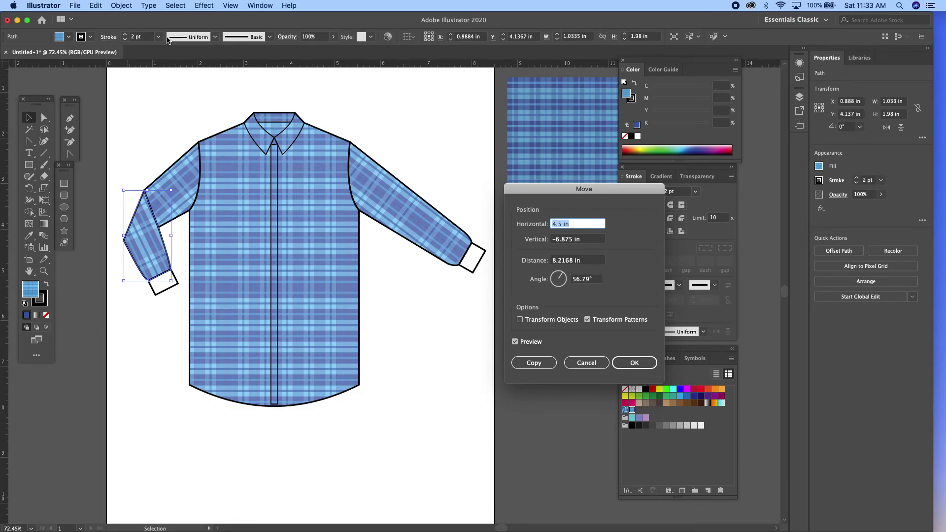
{"action": "left_click", "coordinate": [634, 362]}
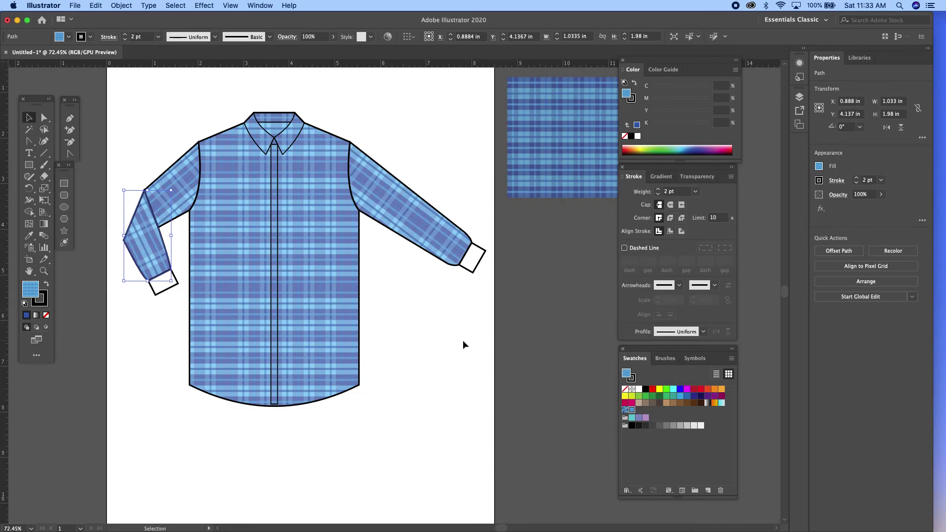
{"action": "left_click", "coordinate": [449, 325]}
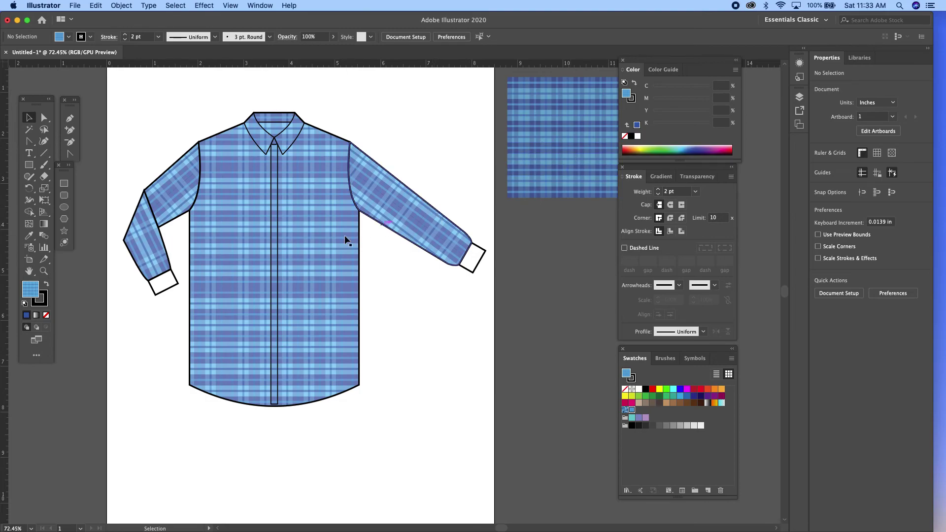
Preview scaling only the plaid pattern of the shirt body non-uniformly, lowering the horizontal scale to 97% and returning it to 100%
{"action": "left_click", "coordinate": [324, 241]}
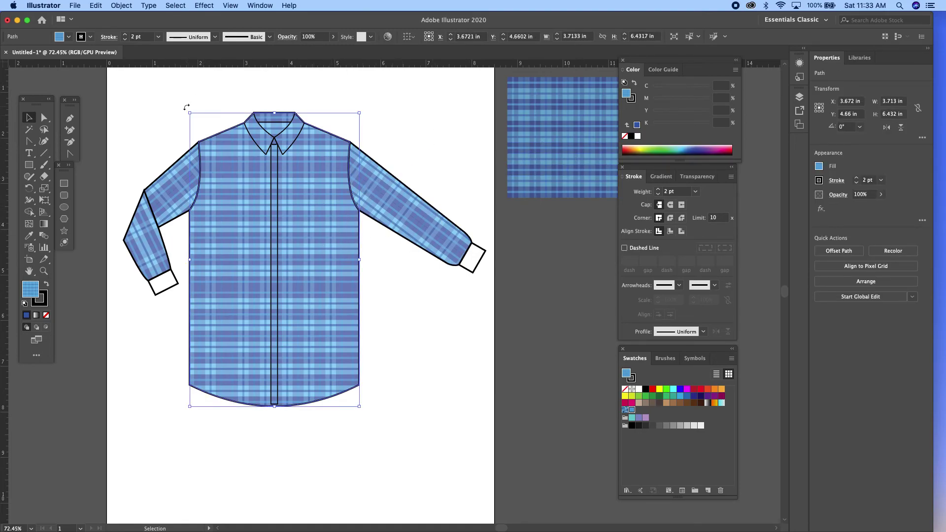
{"action": "left_click", "coordinate": [121, 6]}
{"action": "mouse_move", "coordinate": [150, 19]}
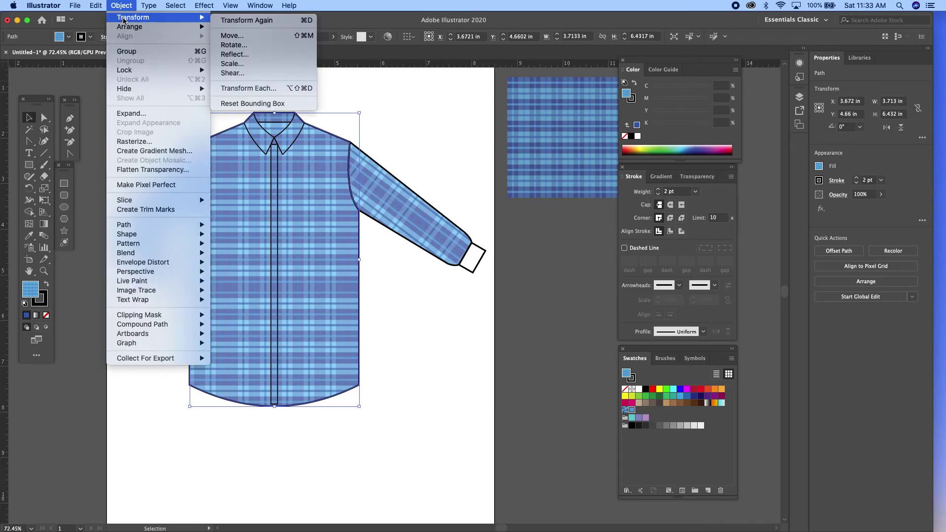
{"action": "left_click", "coordinate": [242, 69]}
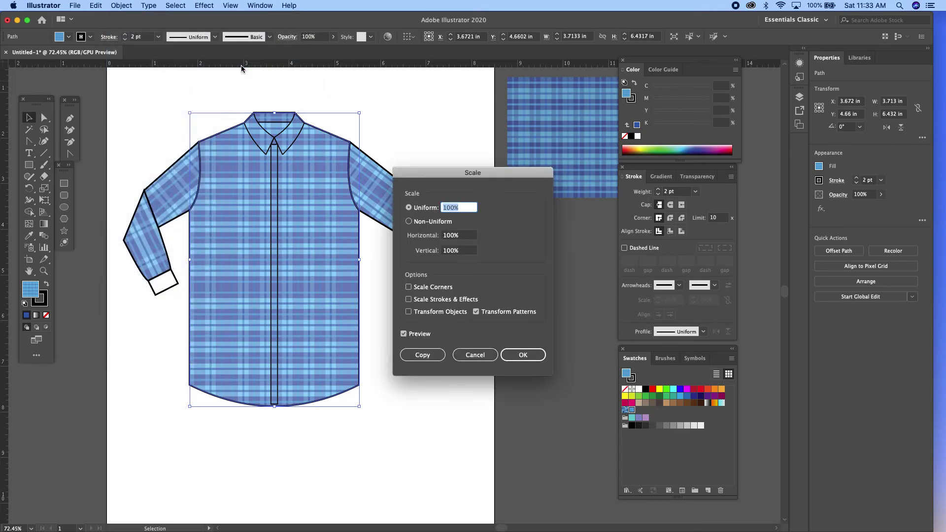
{"action": "left_click_drag", "start_coordinate": [439, 181], "coordinate": [562, 180]}
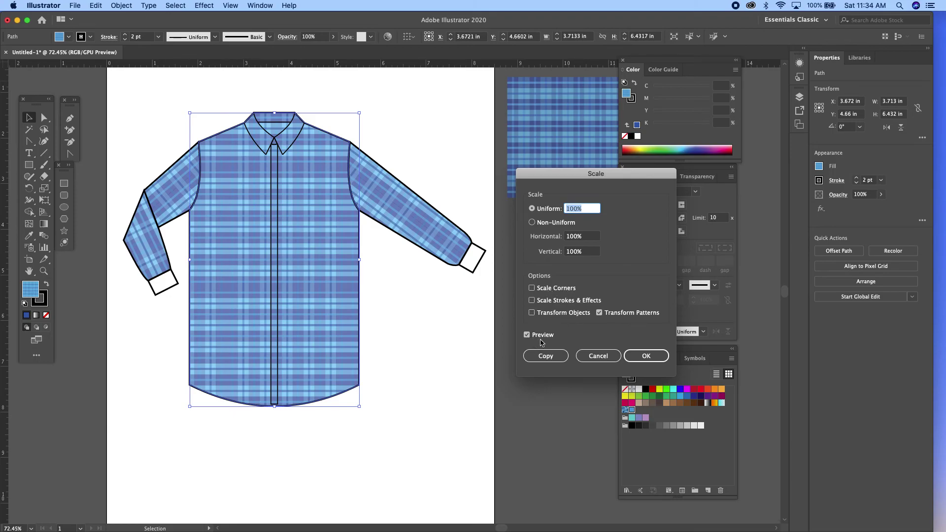
{"action": "left_click", "coordinate": [595, 240]}
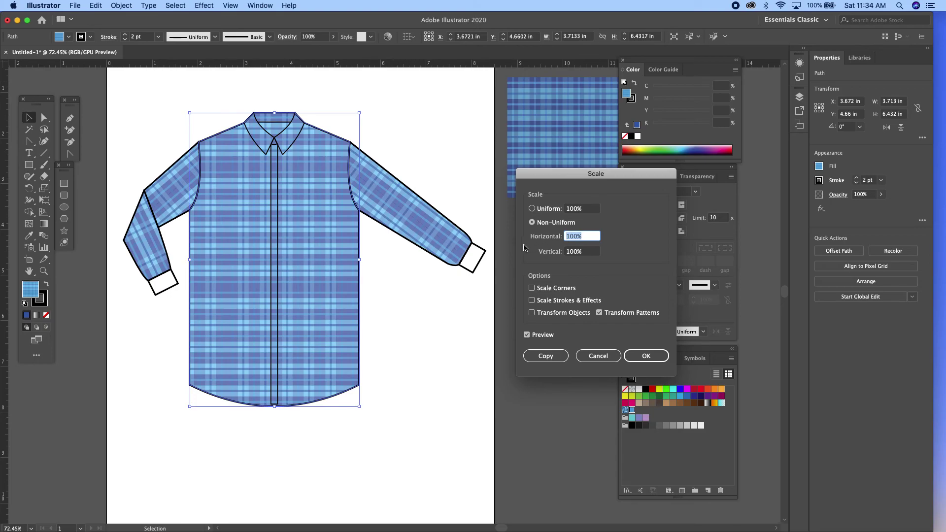
{"action": "key", "text": "Down"}
{"action": "key", "text": "Down"}
{"action": "key", "text": "Down"}
{"action": "key", "text": "Down"}
{"action": "key", "text": "Down"}
{"action": "key", "text": "Down"}
{"action": "key", "text": "Down"}
{"action": "key", "text": "Down"}
{"action": "key", "text": "Down"}
{"action": "key", "text": "Down"}
{"action": "key", "text": "Down"}
{"action": "key", "text": "Down"}
{"action": "key", "text": "Down"}
{"action": "key", "text": "Down"}
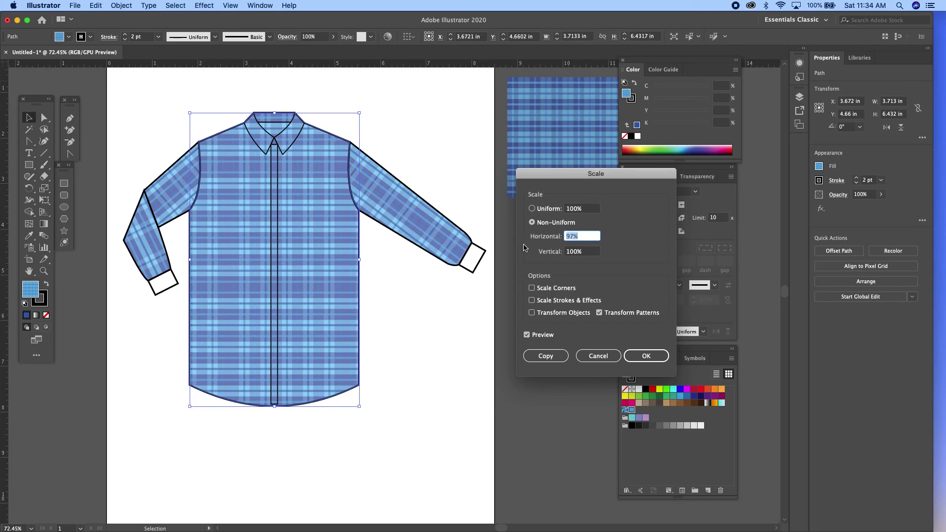
{"action": "key", "text": "Up"}
{"action": "key", "text": "Up"}
{"action": "key", "text": "Up"}
{"action": "key", "text": "Up"}
{"action": "key", "text": "Up"}
{"action": "key", "text": "Up"}
{"action": "key", "text": "Up"}
{"action": "key", "text": "Up"}
{"action": "key", "text": "Up"}
{"action": "key", "text": "Up"}
{"action": "key", "text": "Up"}
{"action": "key", "text": "Up"}
{"action": "key", "text": "Up"}
{"action": "key", "text": "Up"}
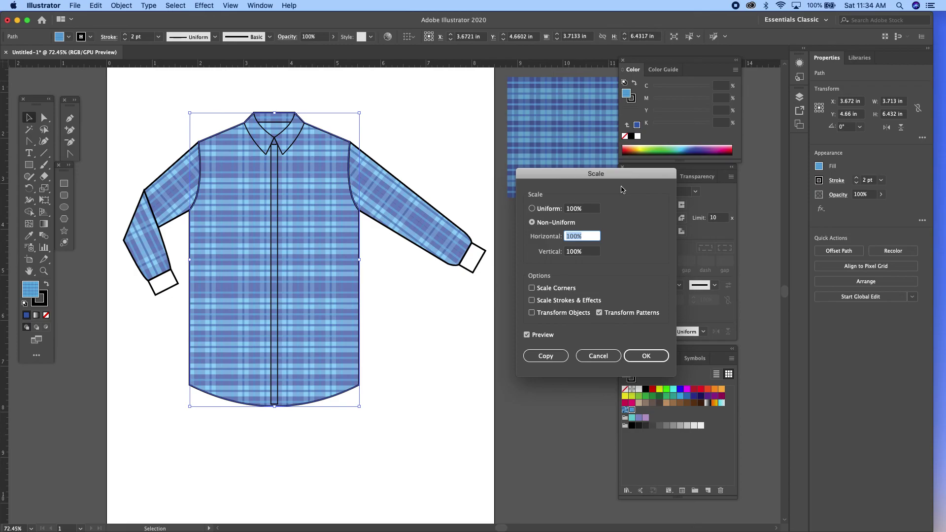
Preview uniform scaling of only the shirt body's plaid pattern below and above its original size, apply it at 100%, and deselect the body
{"action": "left_click", "coordinate": [533, 209]}
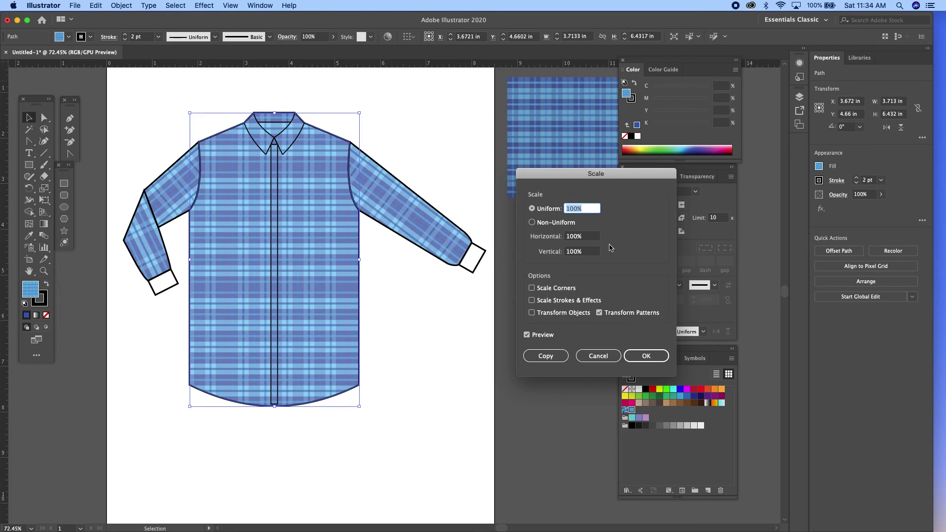
{"action": "key", "text": "Down"}
{"action": "key", "text": "Down"}
{"action": "key", "text": "Down"}
{"action": "key", "text": "Down"}
{"action": "key", "text": "Down"}
{"action": "key", "text": "Down"}
{"action": "key", "text": "Down"}
{"action": "key", "text": "Down"}
{"action": "key", "text": "Down"}
{"action": "key", "text": "Down"}
{"action": "key", "text": "Down"}
{"action": "key", "text": "Down"}
{"action": "key", "text": "Down"}
{"action": "key", "text": "Down"}
{"action": "key", "text": "Down"}
{"action": "key", "text": "Down"}
{"action": "key", "text": "Down"}
{"action": "key", "text": "Down"}
{"action": "key", "text": "Down"}
{"action": "key", "text": "Down"}
{"action": "key", "text": "Down"}
{"action": "key", "text": "Down"}
{"action": "key", "text": "Down"}
{"action": "key", "text": "Down"}
{"action": "key", "text": "Down"}
{"action": "key", "text": "Down"}
{"action": "key", "text": "Down"}
{"action": "key", "text": "Down"}
{"action": "key", "text": "Down"}
{"action": "key", "text": "Down"}
{"action": "key", "text": "Down"}
{"action": "key", "text": "Down"}
{"action": "key", "text": "Down"}
{"action": "key", "text": "Down"}
{"action": "key", "text": "Up"}
{"action": "key", "text": "Up"}
{"action": "key", "text": "Up"}
{"action": "key", "text": "Up"}
{"action": "key", "text": "Up"}
{"action": "key", "text": "Up"}
{"action": "key", "text": "Up"}
{"action": "key", "text": "Up"}
{"action": "key", "text": "Up"}
{"action": "key", "text": "Up"}
{"action": "key", "text": "Up"}
{"action": "key", "text": "Up"}
{"action": "key", "text": "Up"}
{"action": "key", "text": "Up"}
{"action": "key", "text": "Up"}
{"action": "key", "text": "Up"}
{"action": "key", "text": "Up"}
{"action": "key", "text": "Up"}
{"action": "key", "text": "Up"}
{"action": "key", "text": "Up"}
{"action": "key", "text": "Up"}
{"action": "key", "text": "Up"}
{"action": "key", "text": "Up"}
{"action": "key", "text": "Up"}
{"action": "key", "text": "Up"}
{"action": "key", "text": "Up"}
{"action": "key", "text": "Up"}
{"action": "key", "text": "Up"}
{"action": "key", "text": "Up"}
{"action": "key", "text": "Up"}
{"action": "key", "text": "Up"}
{"action": "key", "text": "Up"}
{"action": "key", "text": "Up"}
{"action": "key", "text": "Up"}
{"action": "key", "text": "Down"}
{"action": "key", "text": "Down"}
{"action": "key", "text": "Down"}
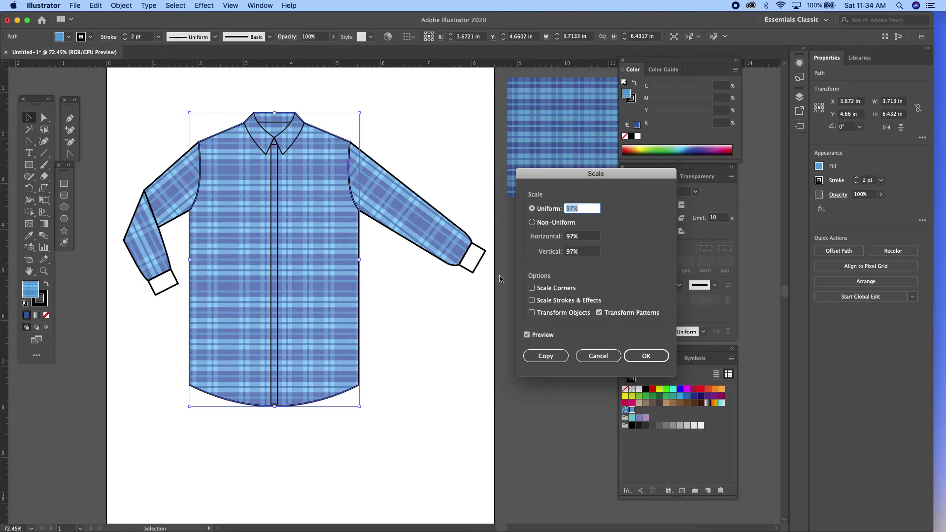
{"action": "key", "text": "Up"}
{"action": "key", "text": "Up"}
{"action": "key", "text": "Up"}
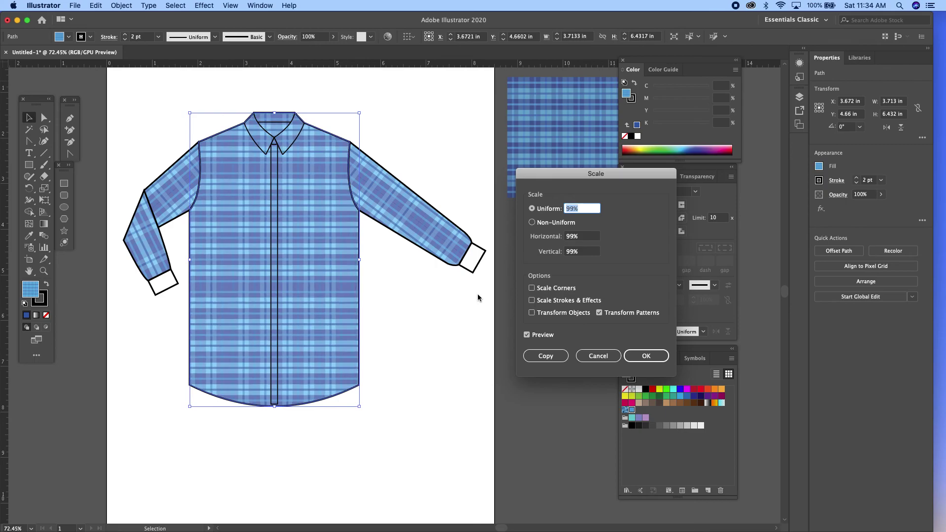
{"action": "left_click", "coordinate": [645, 361]}
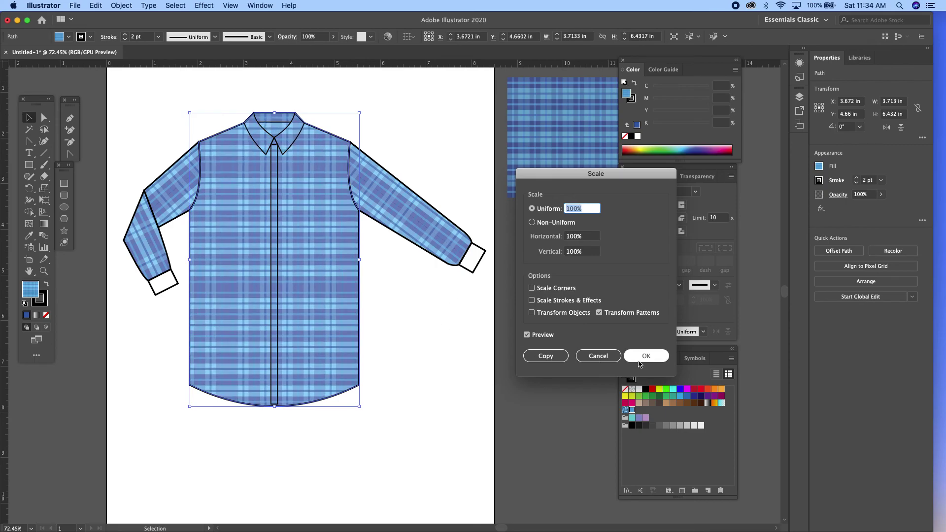
{"action": "left_click", "coordinate": [504, 360]}
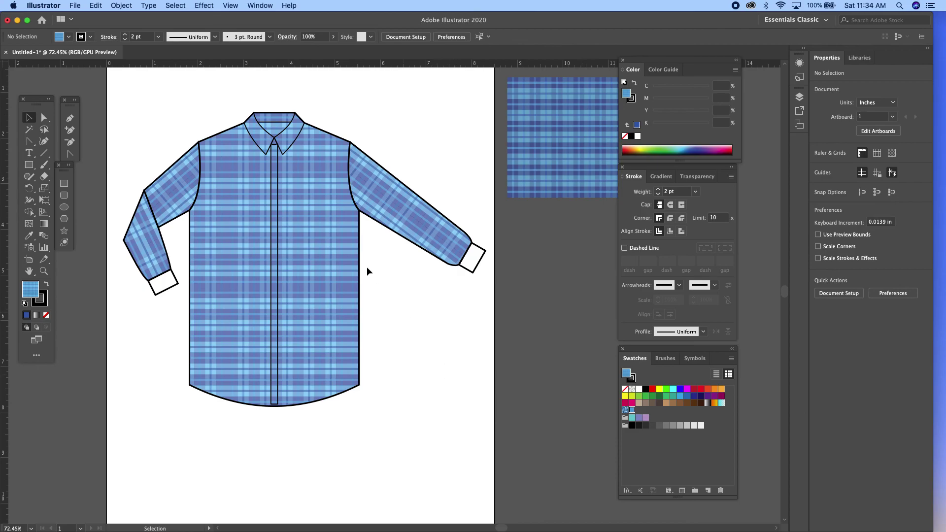
Build each of the two front collar pieces into a closed shape with the Shape Builder, then leave the collar deselected
{"action": "left_click", "coordinate": [296, 148]}
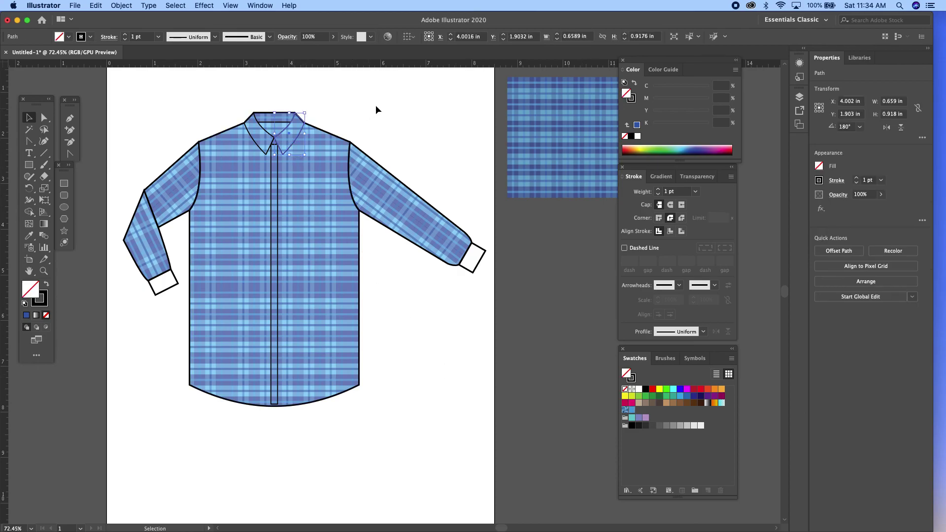
{"action": "left_click", "coordinate": [256, 145], "text": "shift"}
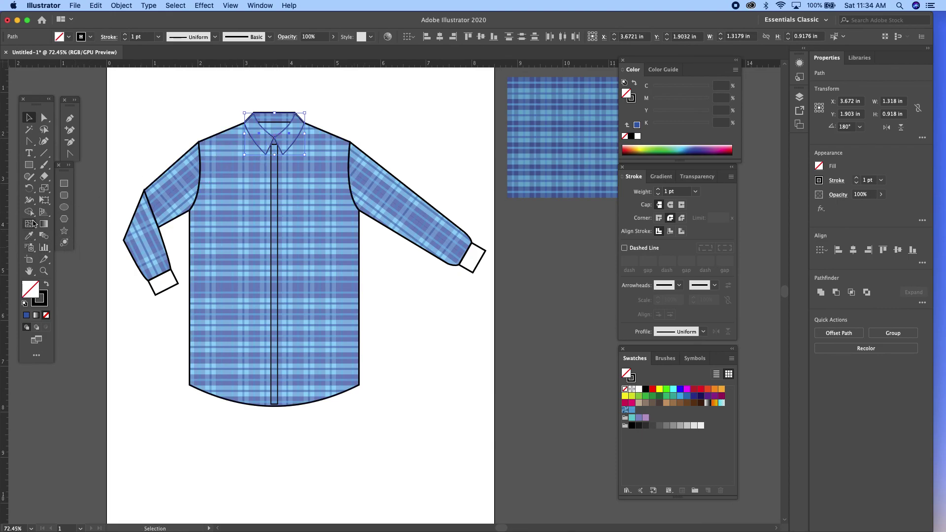
{"action": "left_click", "coordinate": [34, 209]}
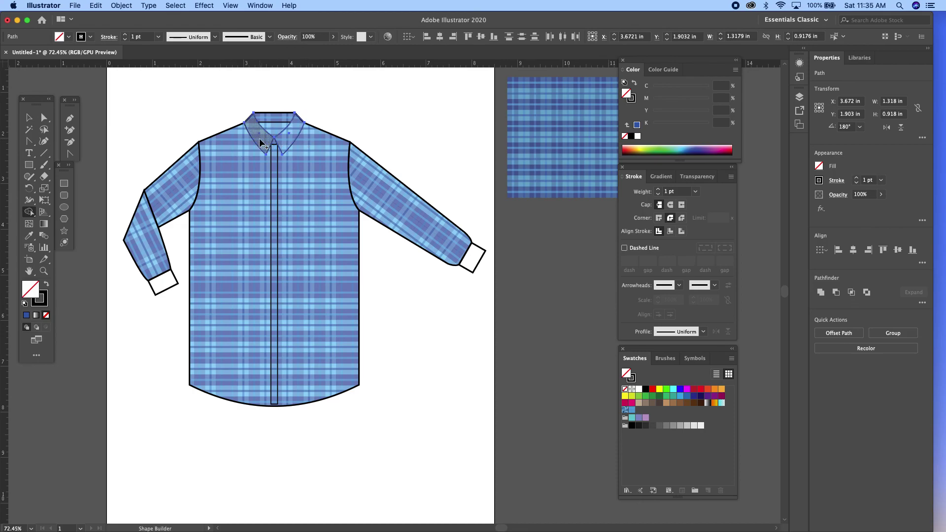
{"action": "left_click", "coordinate": [291, 142]}
{"action": "left_click", "coordinate": [29, 118]}
{"action": "left_click", "coordinate": [264, 139]}
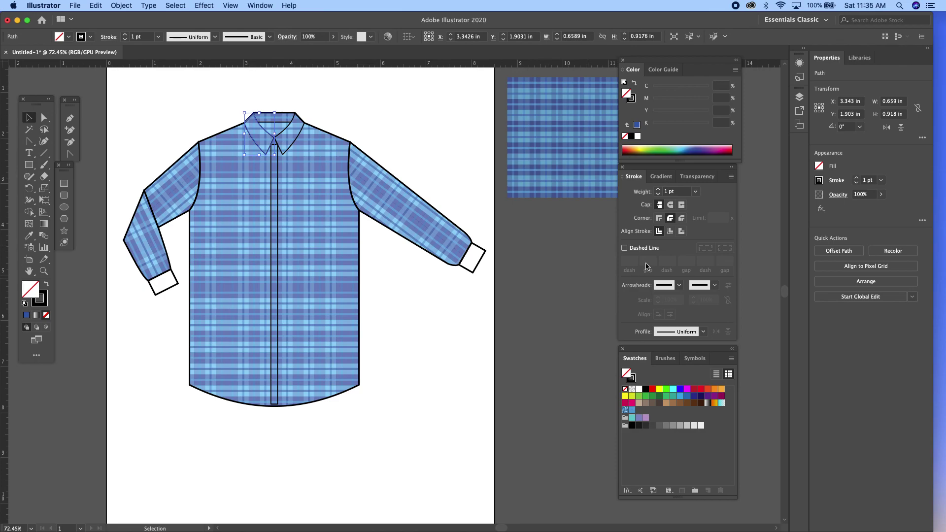
{"action": "left_click", "coordinate": [420, 294]}
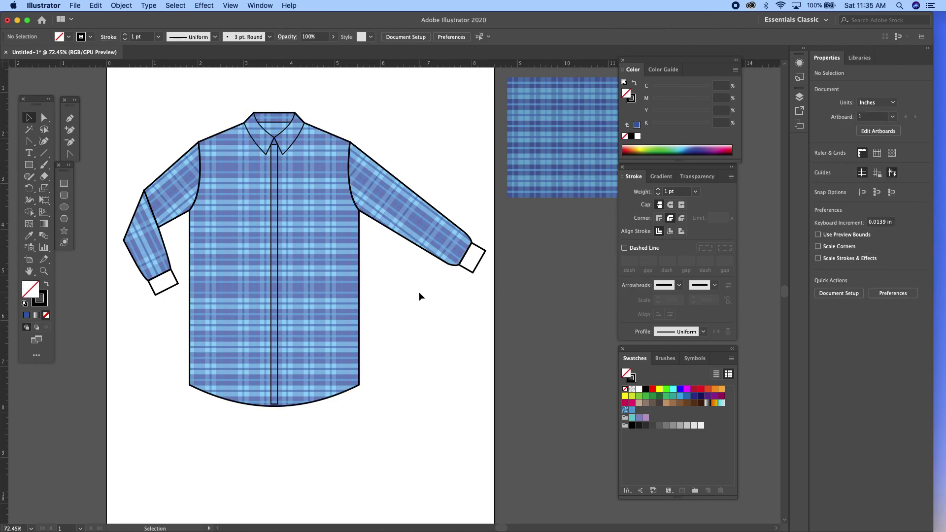
{"action": "scroll", "coordinate": [433, 334], "scroll_direction": "up", "scroll_amount": 1}
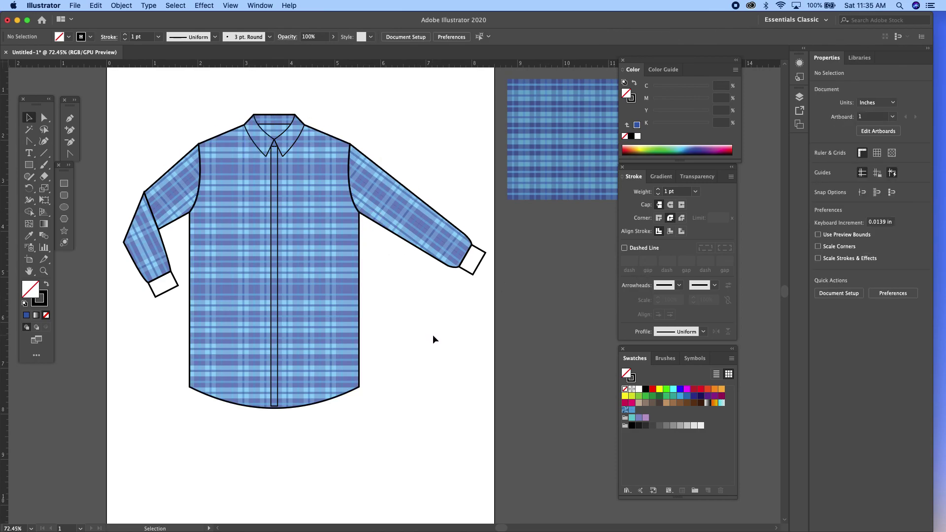